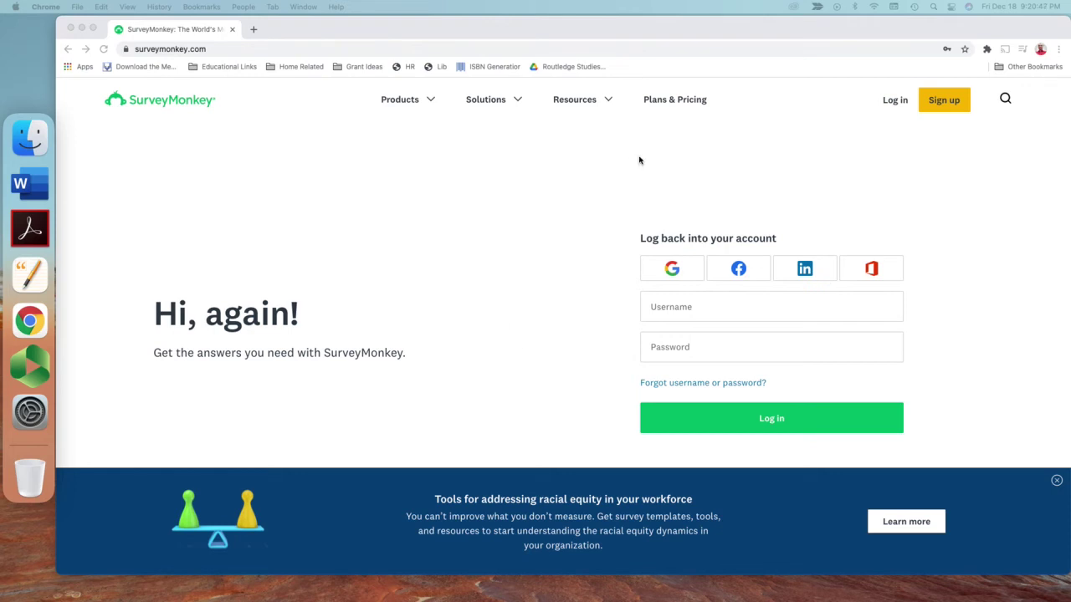
Open the plans and pricing, view the personal plans, and go to the discounted pricing for students and educators.
{"action": "left_click", "coordinate": [661, 100]}
{"action": "left_click", "coordinate": [672, 101]}
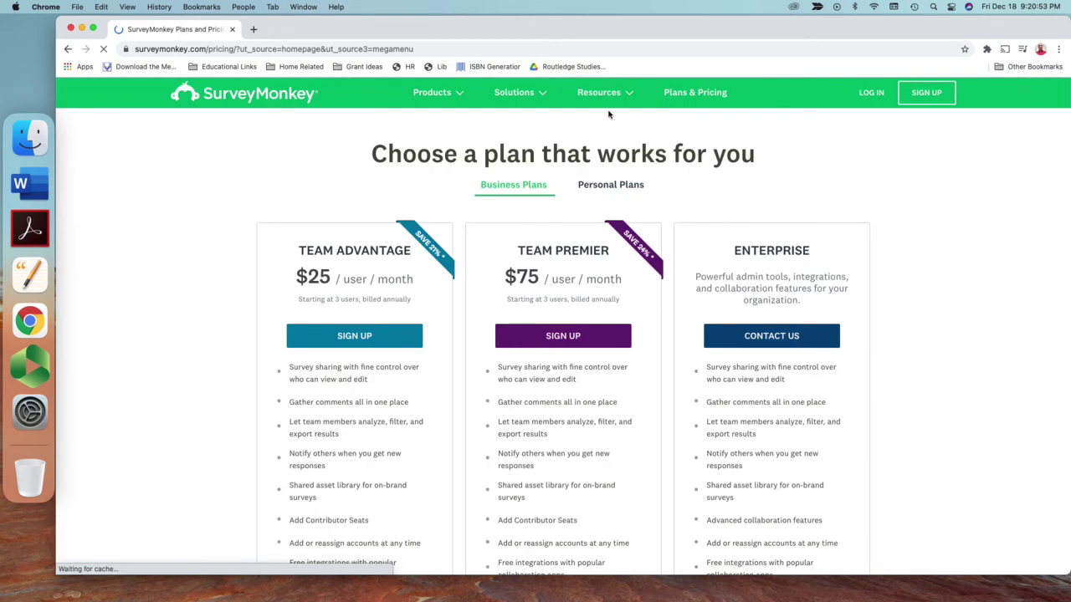
{"action": "left_click", "coordinate": [611, 188]}
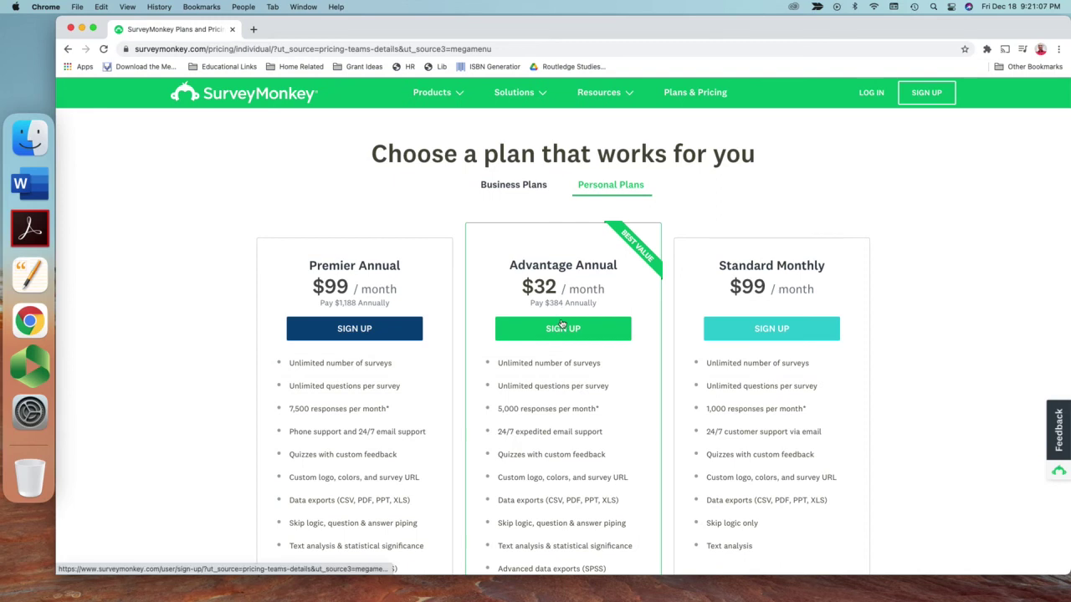
{"action": "scroll", "coordinate": [562, 324], "scroll_direction": "down", "scroll_amount": 5}
{"action": "scroll", "coordinate": [562, 322], "scroll_direction": "down", "scroll_amount": 10}
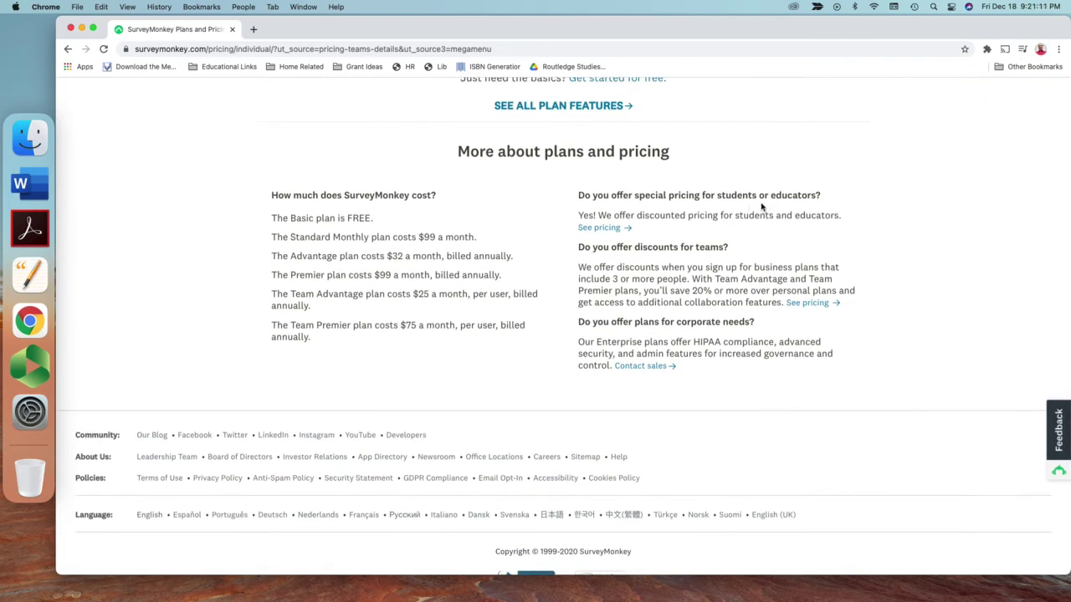
{"action": "left_click", "coordinate": [603, 231]}
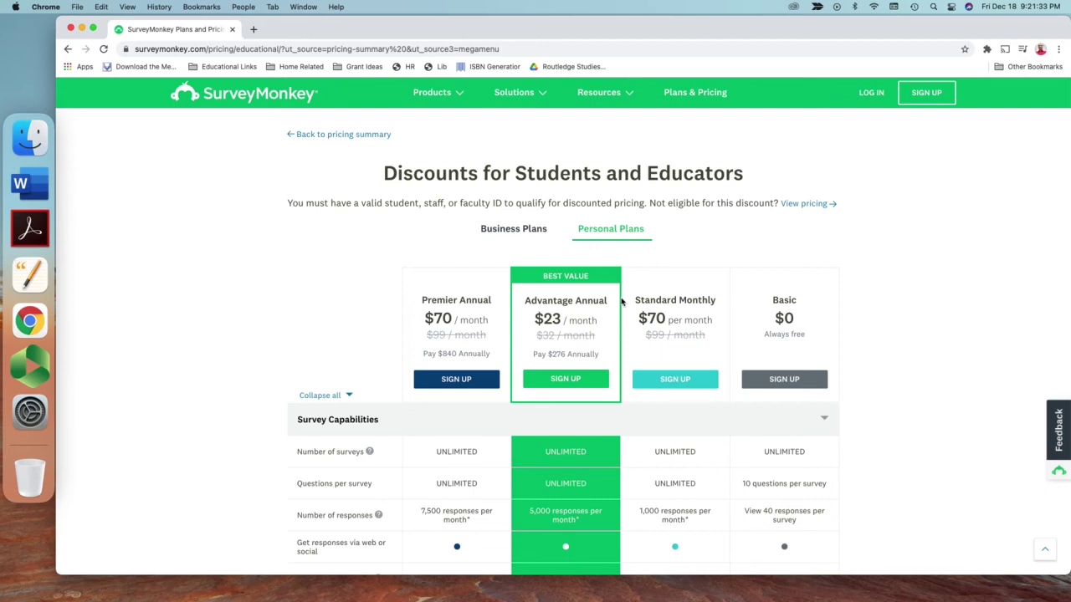
Examine the feature comparison of the discounted personal plans, including survey capabilities, the survey builder, and analysis and reporting.
{"action": "scroll", "coordinate": [622, 303], "scroll_direction": "down", "scroll_amount": 5}
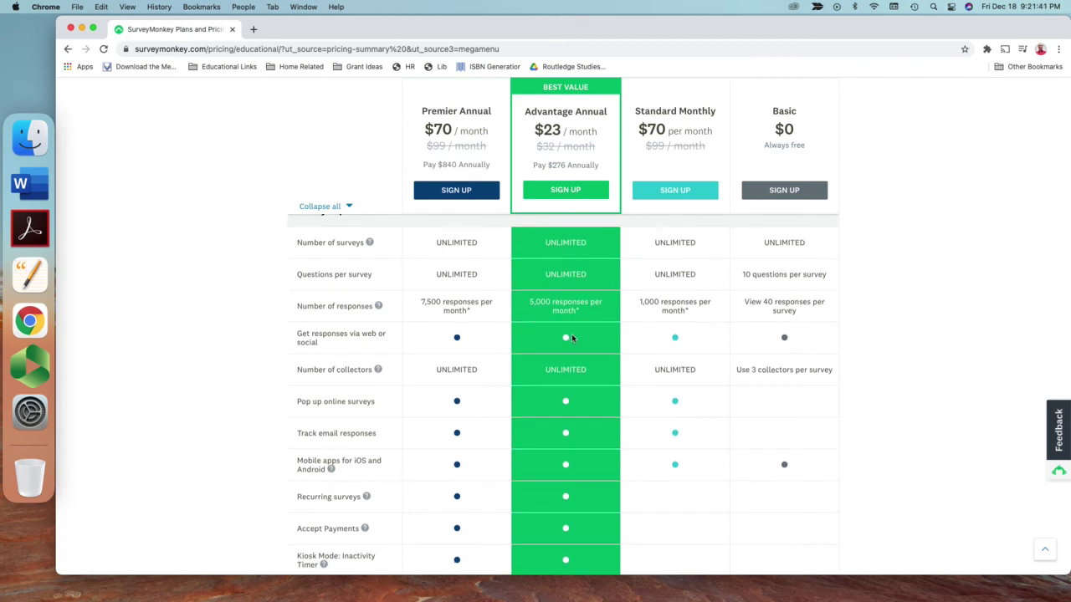
{"action": "scroll", "coordinate": [572, 333], "scroll_direction": "down", "scroll_amount": 1}
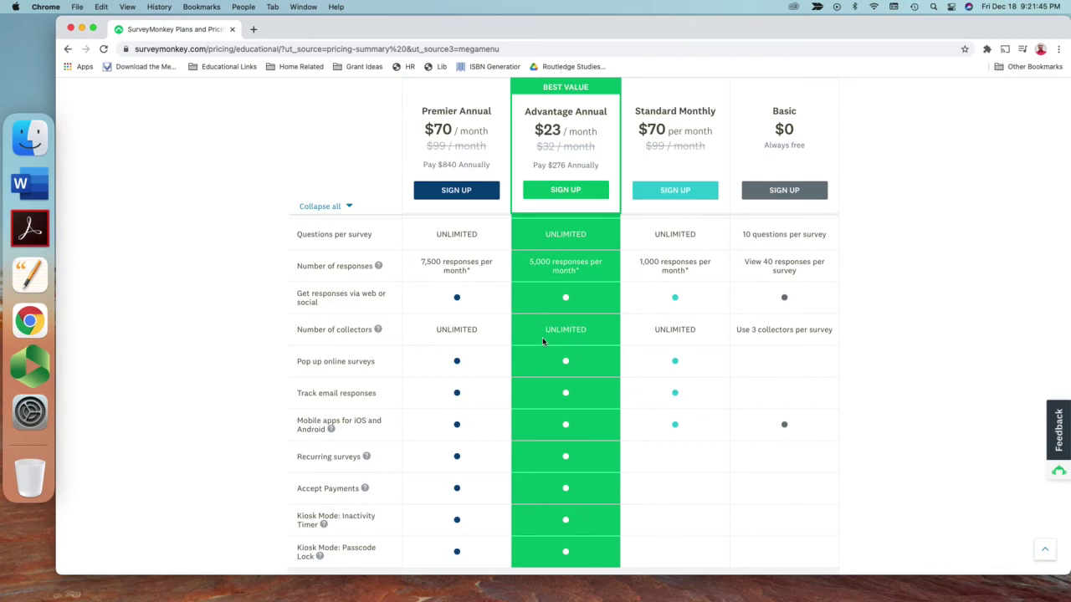
{"action": "scroll", "coordinate": [564, 369], "scroll_direction": "down", "scroll_amount": 5}
{"action": "scroll", "coordinate": [564, 383], "scroll_direction": "down", "scroll_amount": 7}
{"action": "scroll", "coordinate": [564, 382], "scroll_direction": "down", "scroll_amount": 7}
{"action": "scroll", "coordinate": [564, 381], "scroll_direction": "down", "scroll_amount": 8}
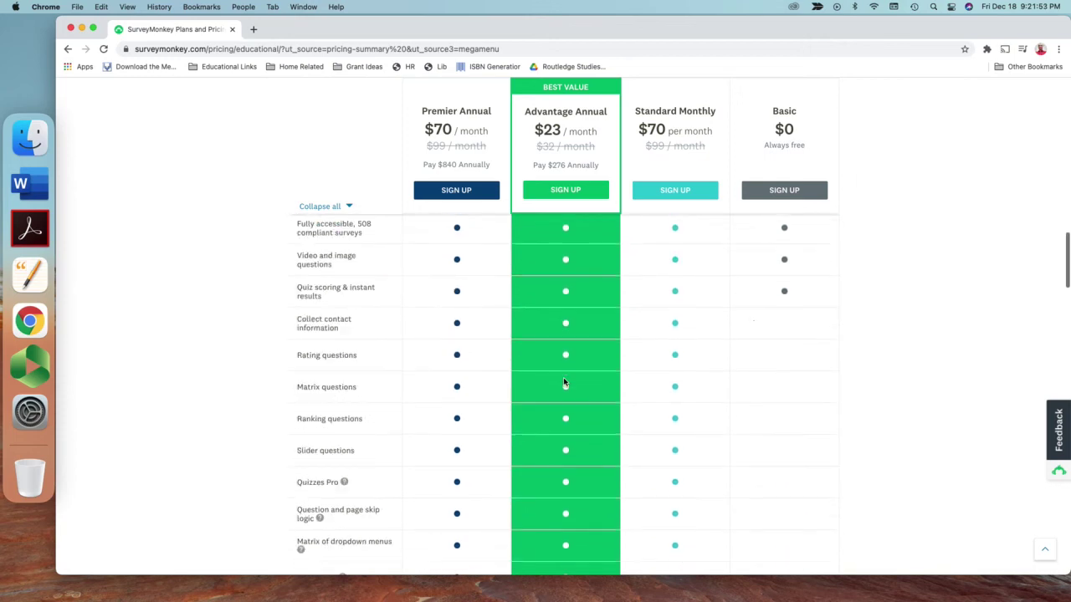
{"action": "scroll", "coordinate": [563, 382], "scroll_direction": "down", "scroll_amount": 7}
{"action": "scroll", "coordinate": [563, 382], "scroll_direction": "down", "scroll_amount": 13}
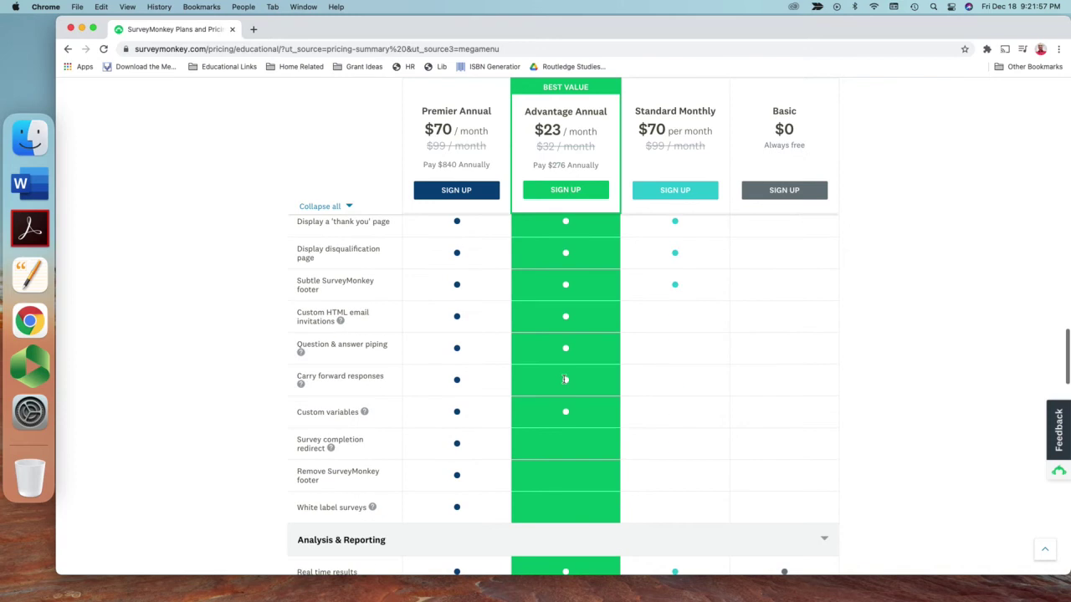
{"action": "scroll", "coordinate": [564, 379], "scroll_direction": "down", "scroll_amount": 5}
{"action": "scroll", "coordinate": [564, 387], "scroll_direction": "up", "scroll_amount": 20}
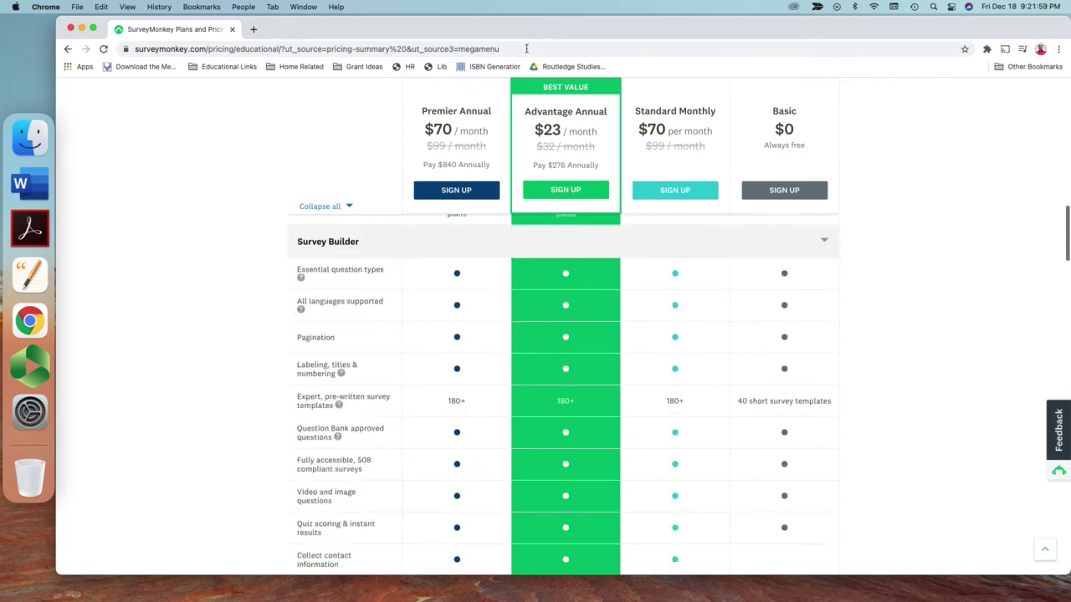
{"action": "scroll", "coordinate": [556, 178], "scroll_direction": "up", "scroll_amount": 2}
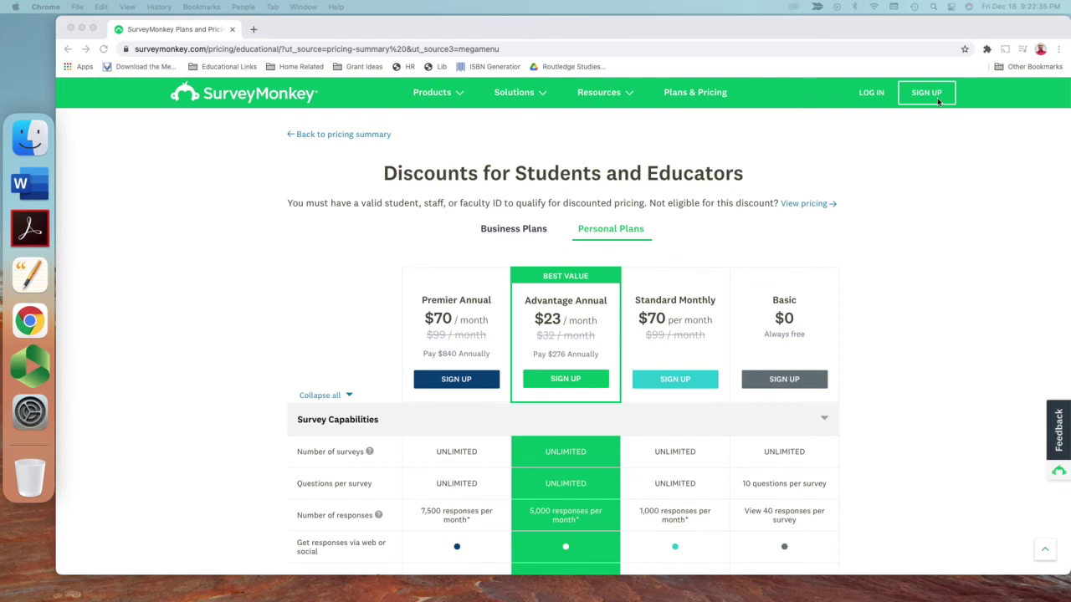
Log in to the project account, replacing the prefilled username, entering the account password and enabling Remember me.
{"action": "left_click", "coordinate": [866, 94]}
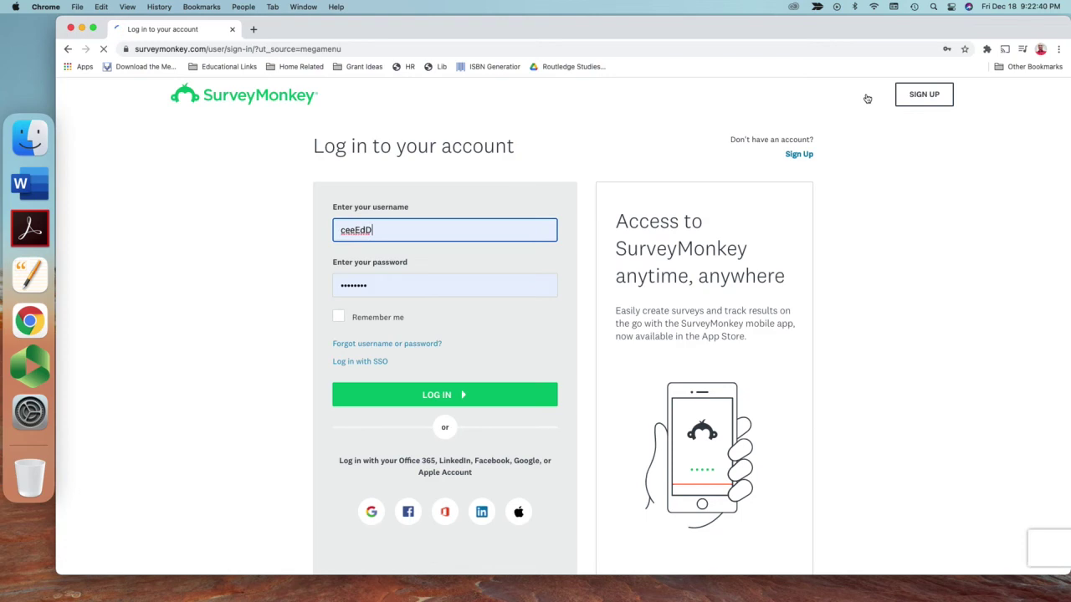
{"action": "left_click", "coordinate": [336, 229]}
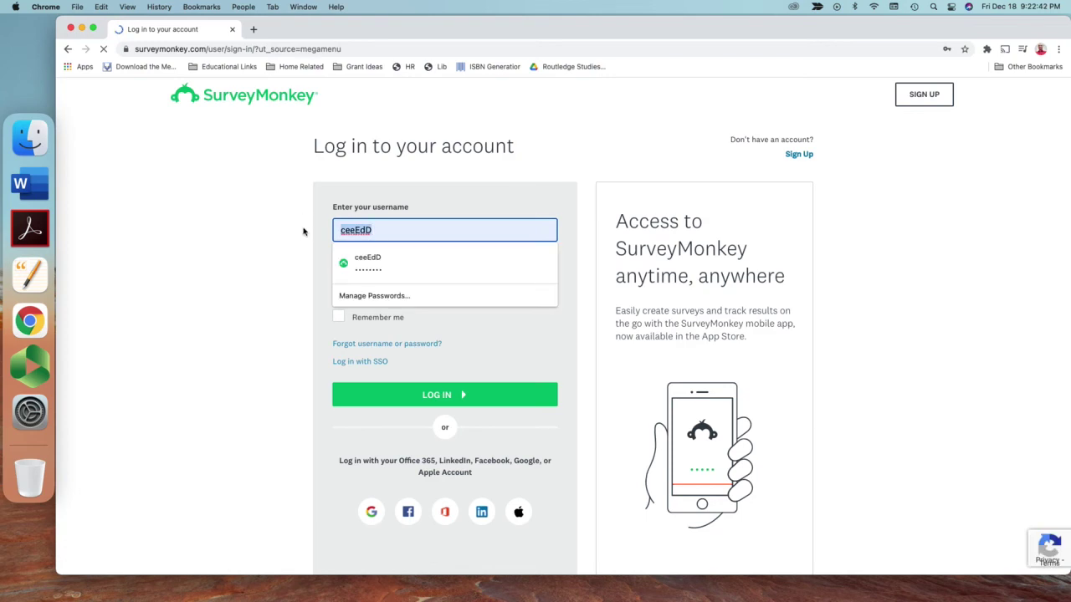
{"action": "key", "text": "super+a"}
{"action": "key", "text": "BackSpace"}
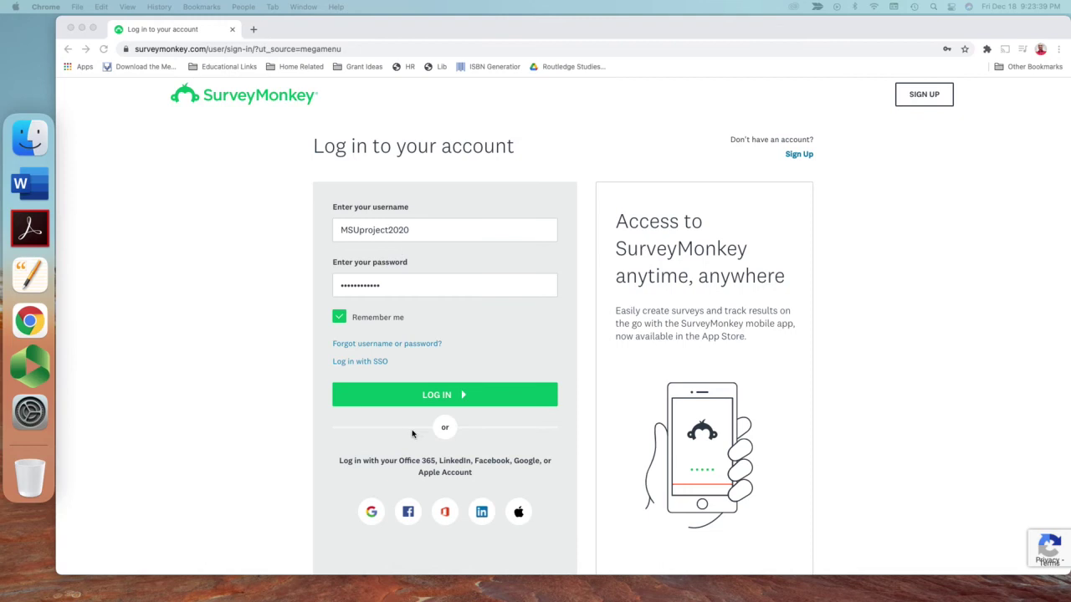
{"action": "left_click", "coordinate": [434, 398]}
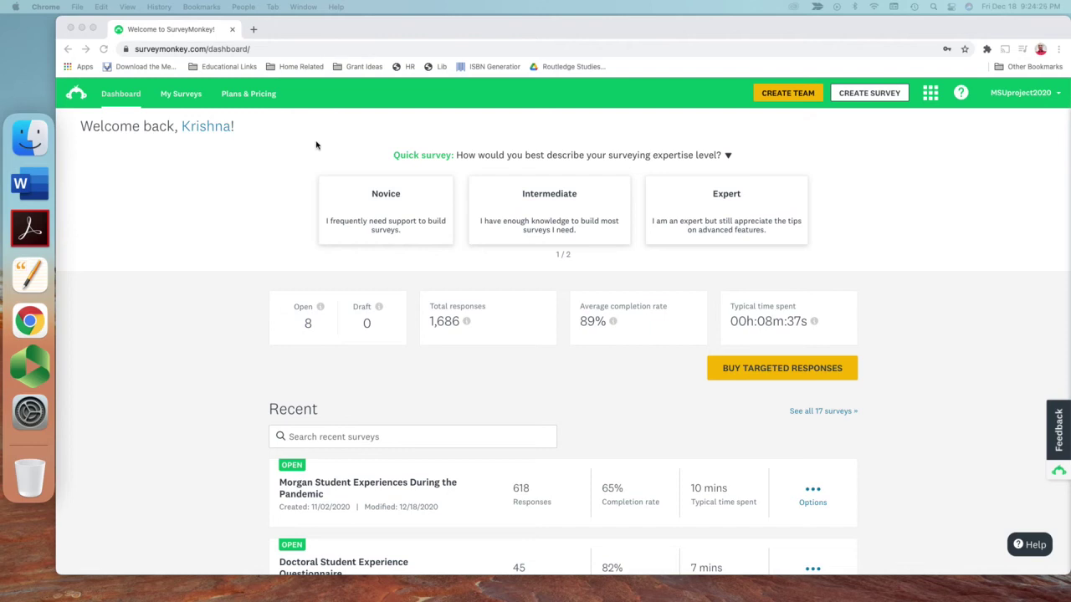
View the options for creating a new survey and look through the list of existing surveys.
{"action": "left_click", "coordinate": [869, 96]}
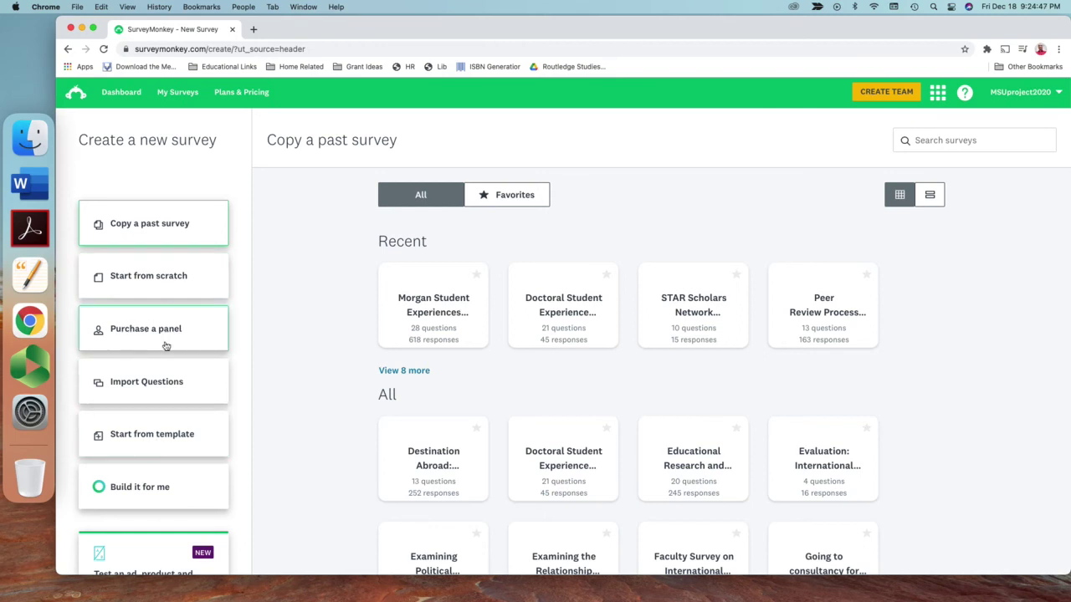
{"action": "left_click", "coordinate": [173, 96]}
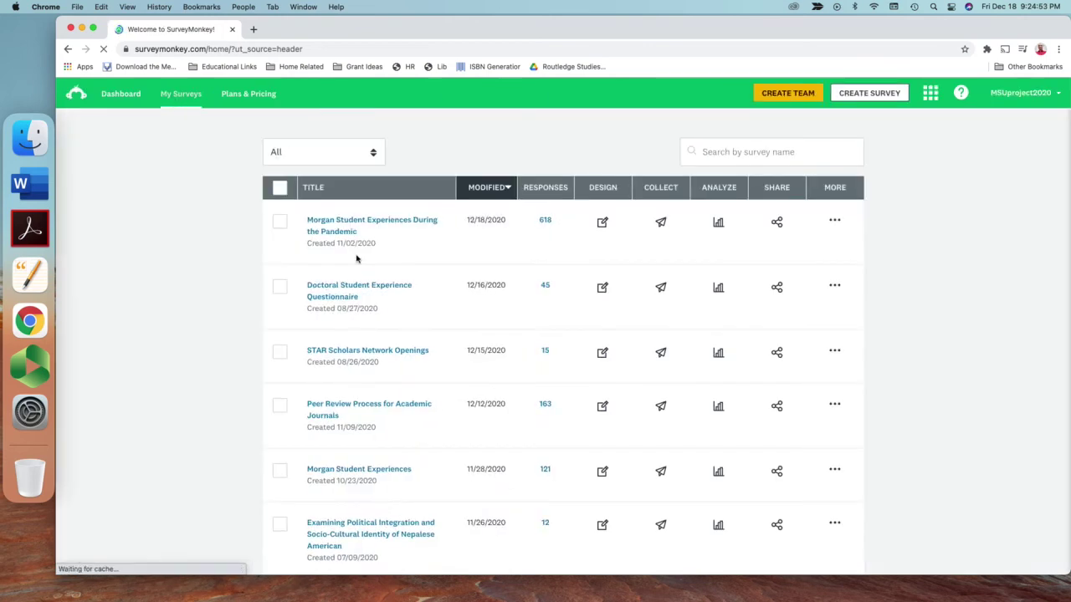
{"action": "scroll", "coordinate": [362, 261], "scroll_direction": "down", "scroll_amount": 5}
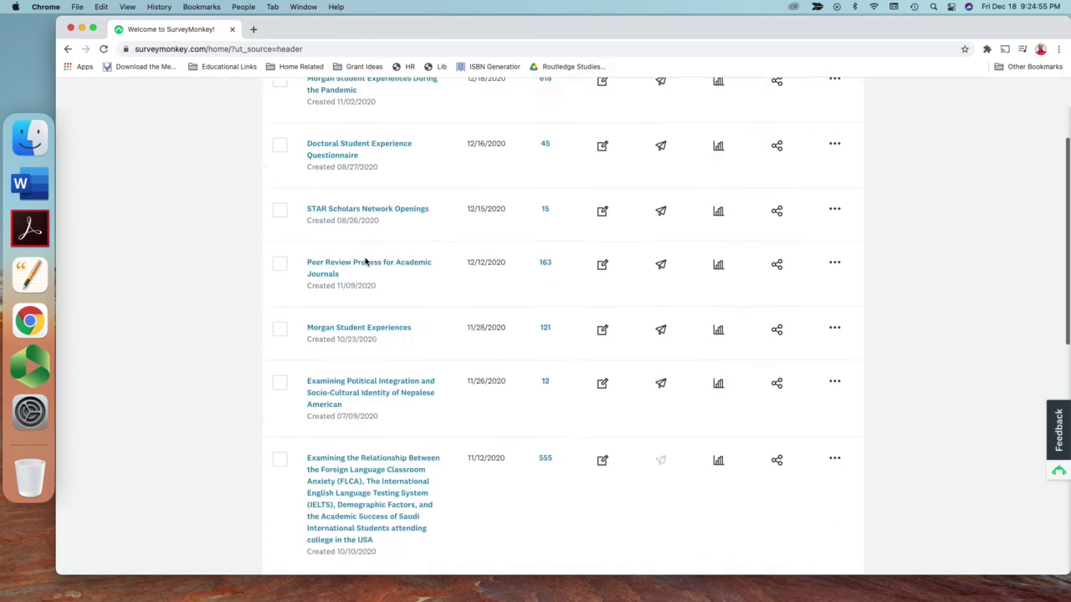
{"action": "scroll", "coordinate": [365, 262], "scroll_direction": "down", "scroll_amount": 12}
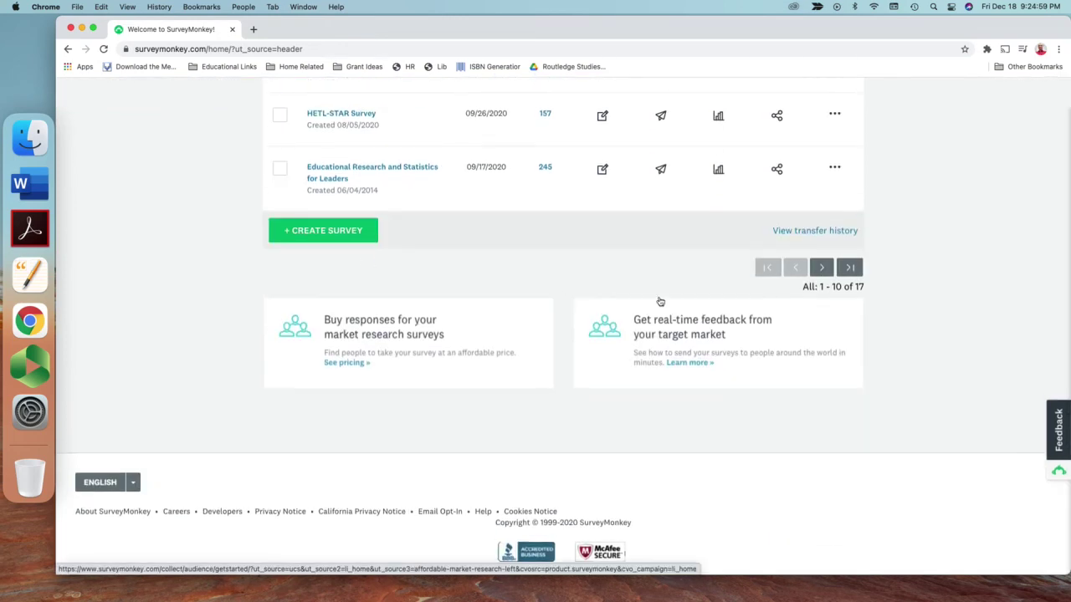
{"action": "scroll", "coordinate": [376, 256], "scroll_direction": "up", "scroll_amount": 12}
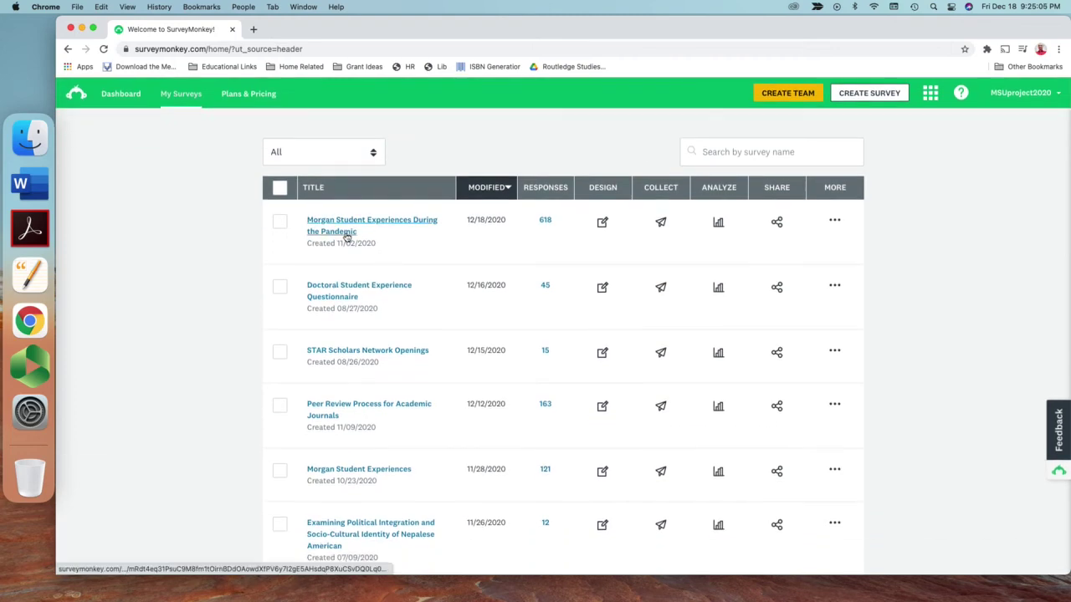
Open the survey "Morgan Student Experiences During the Pandemic" for design and open its first page's description for editing.
{"action": "left_click", "coordinate": [398, 225]}
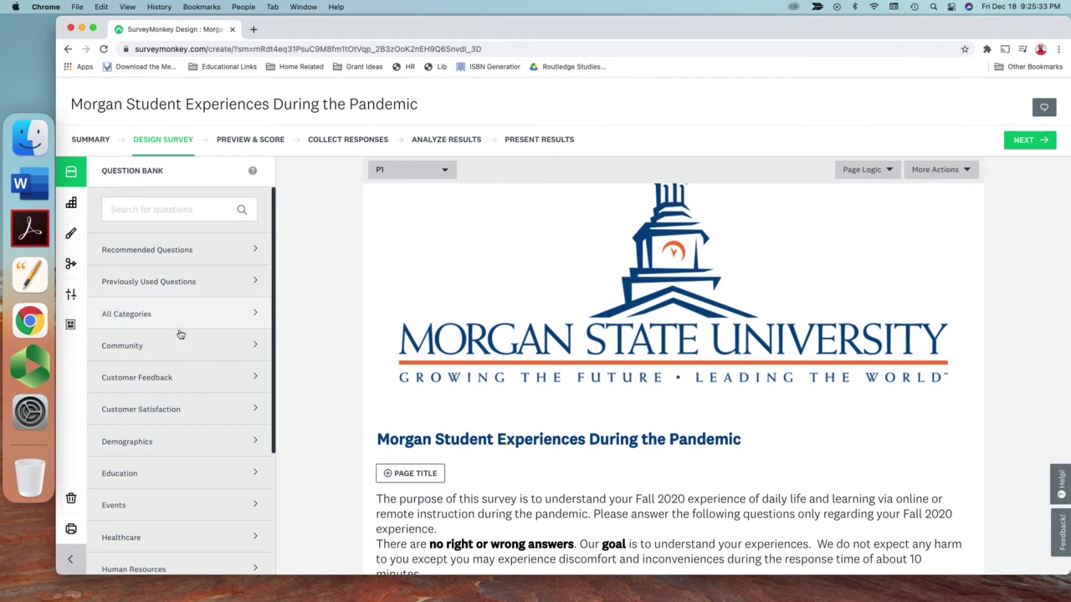
{"action": "scroll", "coordinate": [669, 501], "scroll_direction": "down", "scroll_amount": 5}
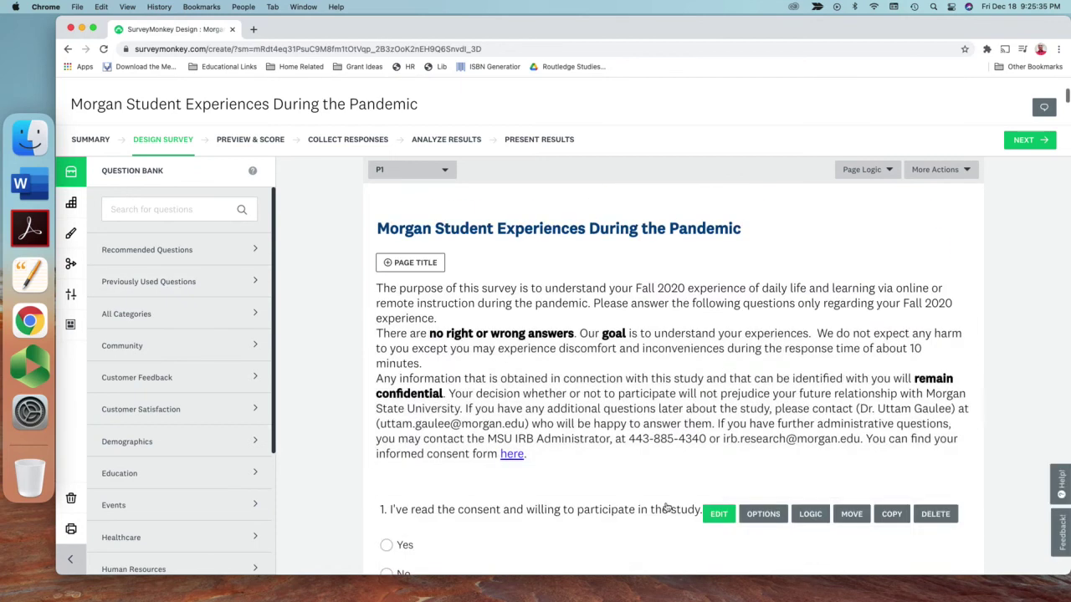
{"action": "left_click", "coordinate": [950, 289]}
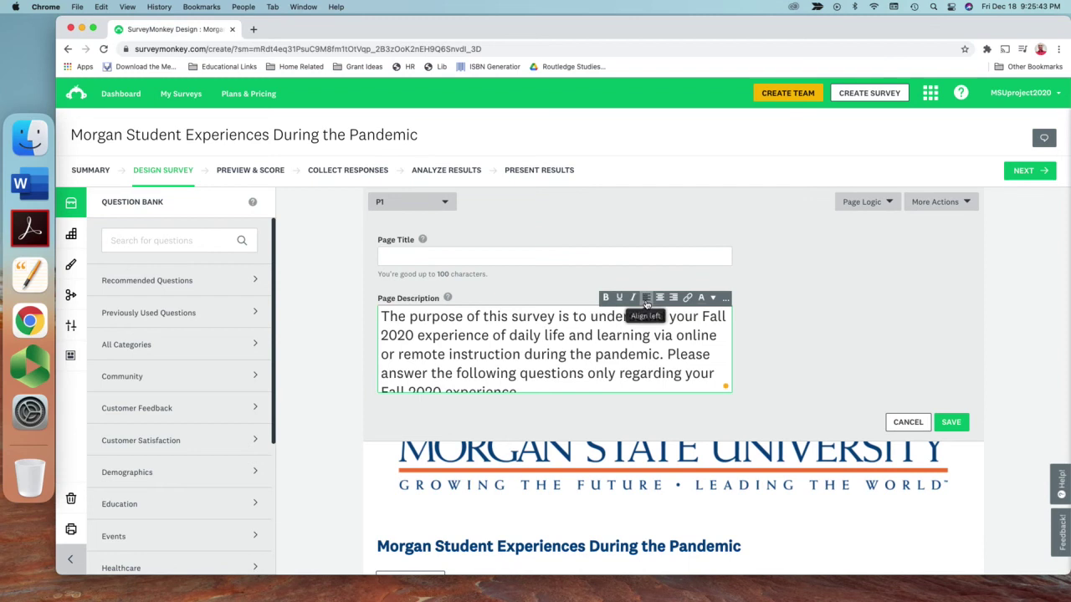
{"action": "scroll", "coordinate": [707, 312], "scroll_direction": "down", "scroll_amount": 4}
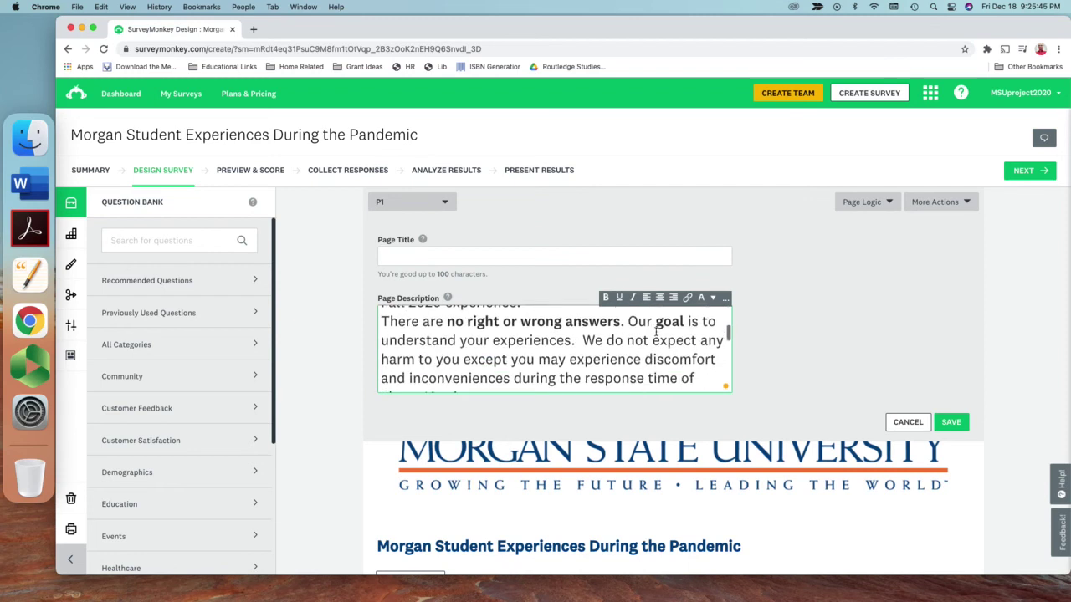
{"action": "scroll", "coordinate": [656, 335], "scroll_direction": "down", "scroll_amount": 3}
{"action": "scroll", "coordinate": [669, 380], "scroll_direction": "down", "scroll_amount": 5}
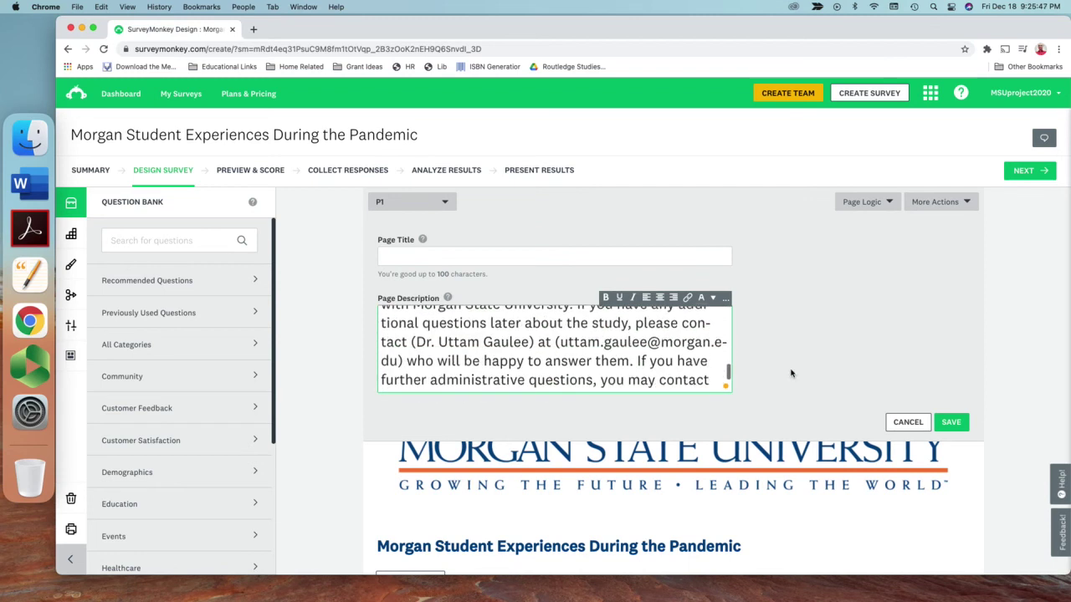
Examine the survey's questions in Sections I to III, comparing the open-ended, rating matrix and Yes/No formats.
{"action": "scroll", "coordinate": [791, 374], "scroll_direction": "down", "scroll_amount": 15}
{"action": "scroll", "coordinate": [668, 397], "scroll_direction": "down", "scroll_amount": 5}
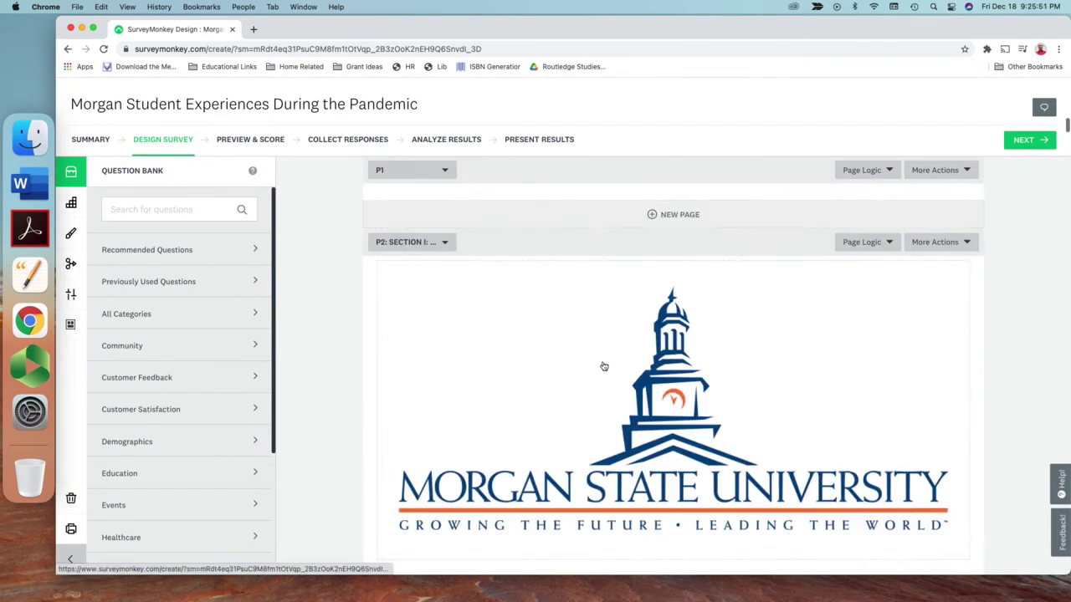
{"action": "scroll", "coordinate": [597, 363], "scroll_direction": "down", "scroll_amount": 5}
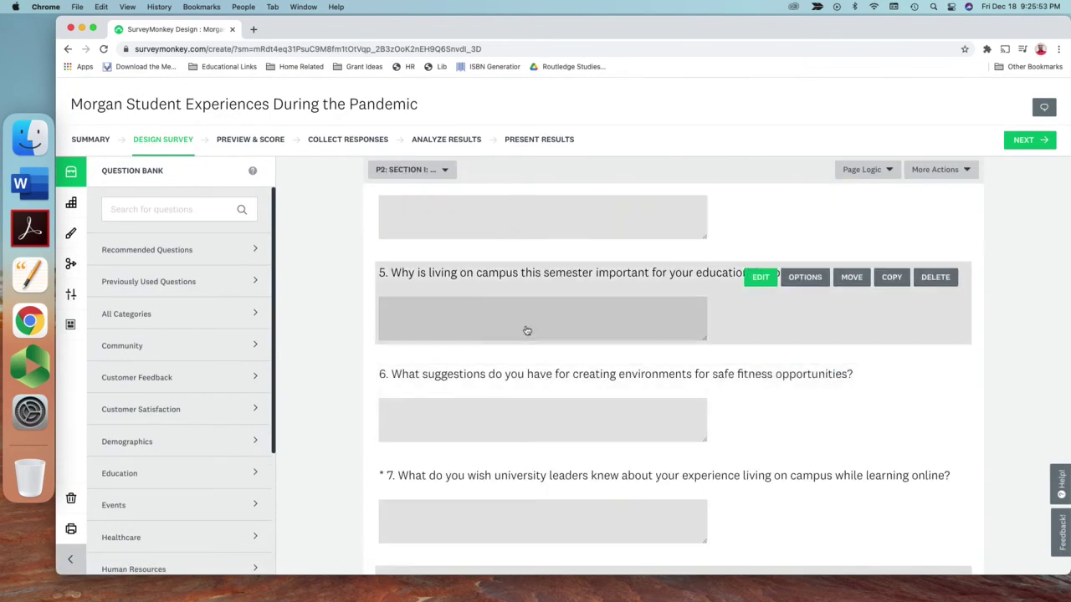
{"action": "scroll", "coordinate": [542, 327], "scroll_direction": "up", "scroll_amount": 3}
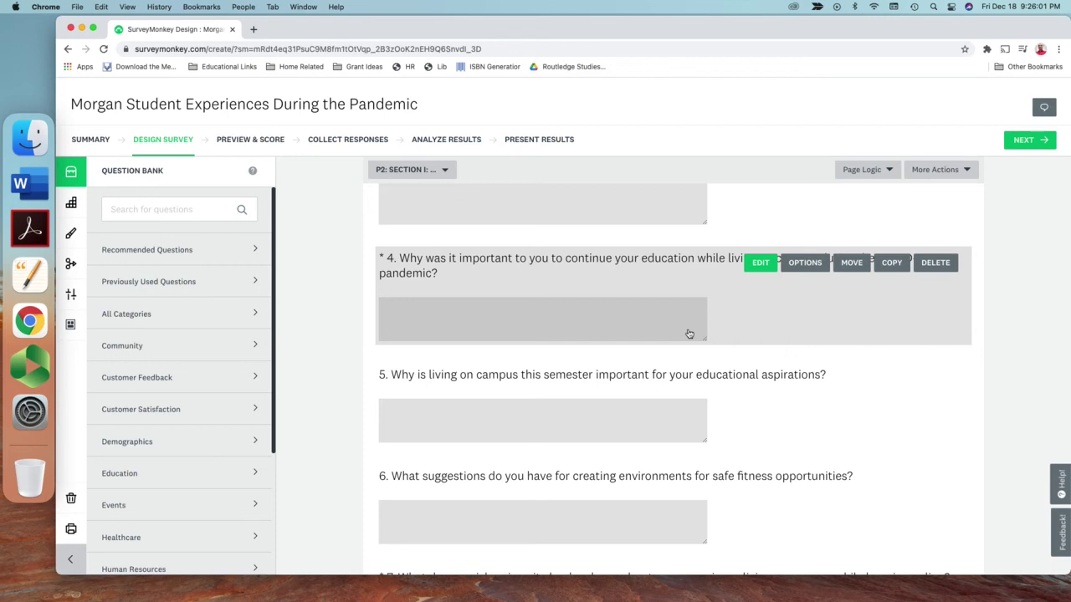
{"action": "scroll", "coordinate": [773, 424], "scroll_direction": "down", "scroll_amount": 2}
{"action": "scroll", "coordinate": [705, 413], "scroll_direction": "up", "scroll_amount": 3}
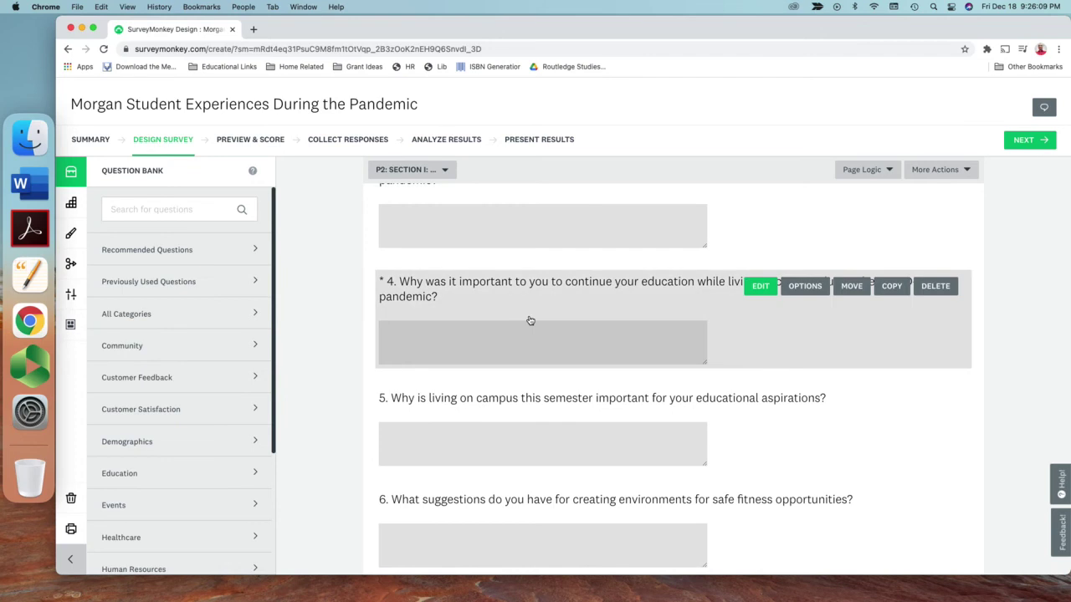
{"action": "scroll", "coordinate": [638, 359], "scroll_direction": "down", "scroll_amount": 10}
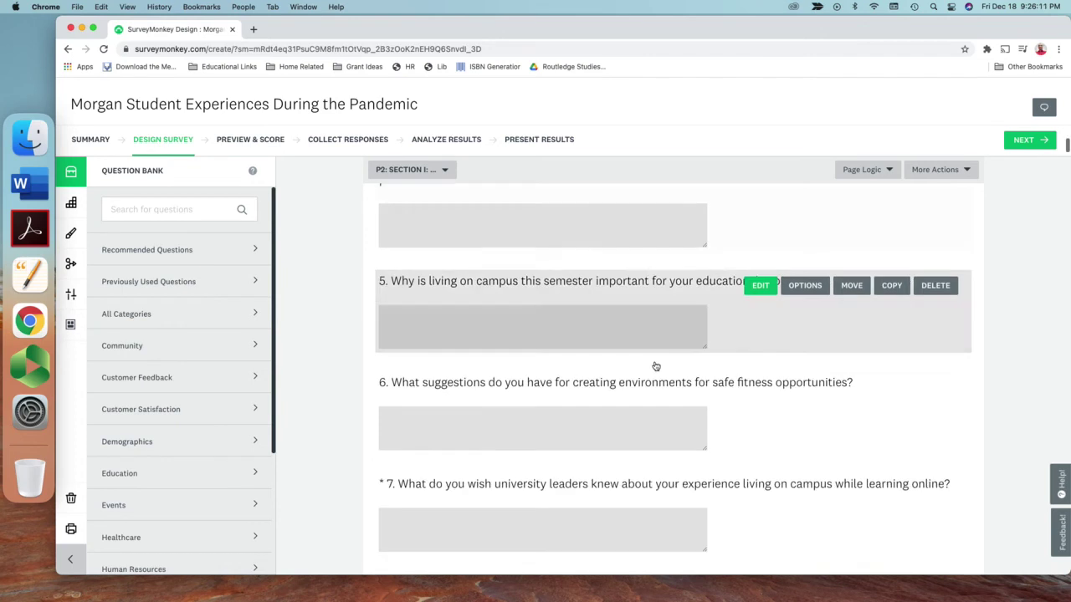
{"action": "scroll", "coordinate": [661, 368], "scroll_direction": "down", "scroll_amount": 10}
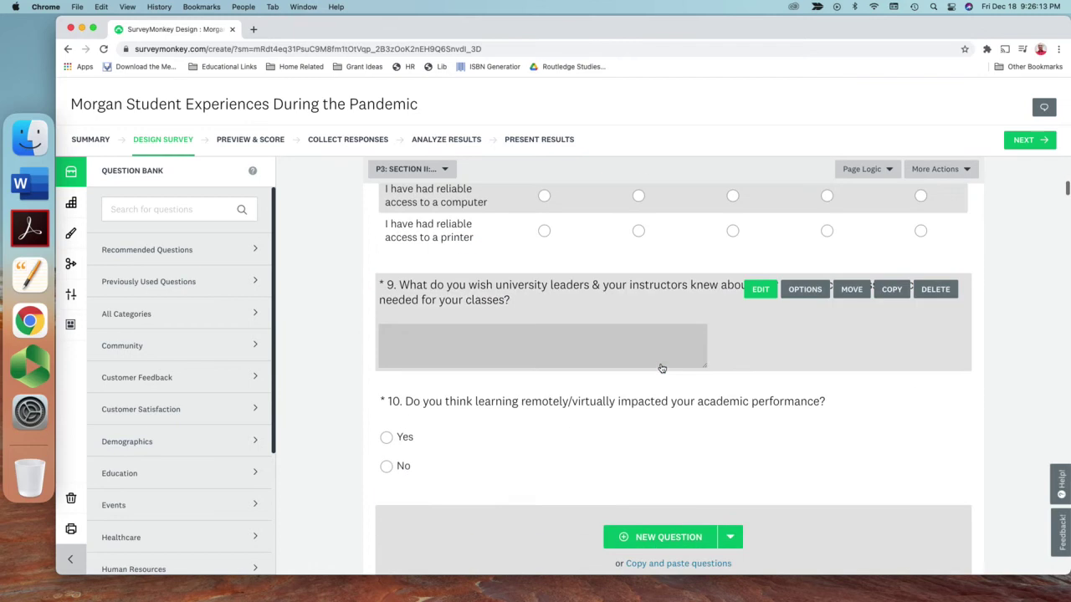
{"action": "scroll", "coordinate": [661, 368], "scroll_direction": "up", "scroll_amount": 5}
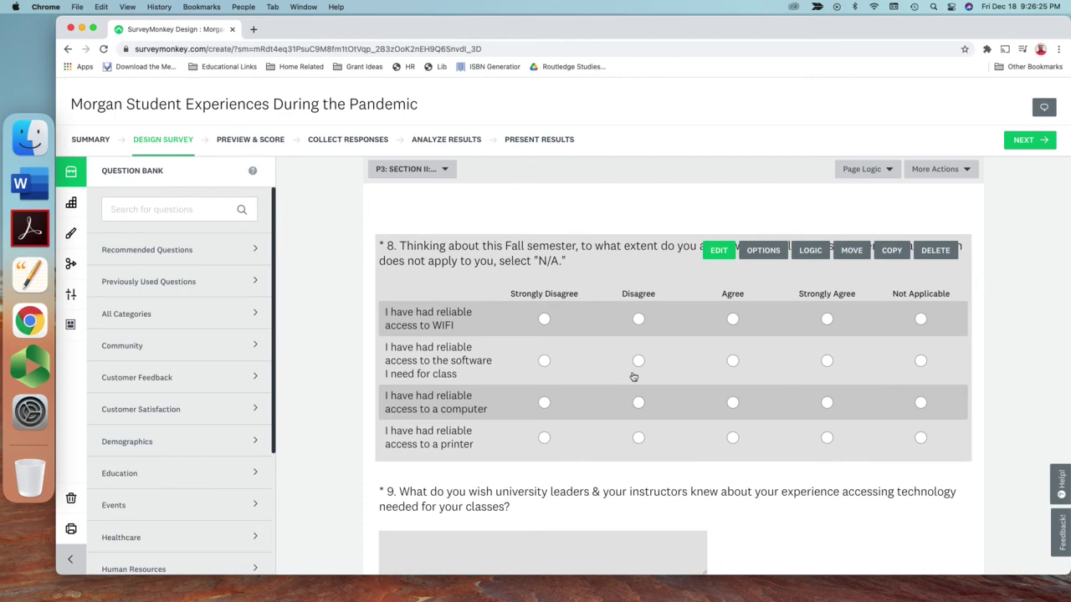
{"action": "scroll", "coordinate": [633, 379], "scroll_direction": "down", "scroll_amount": 5}
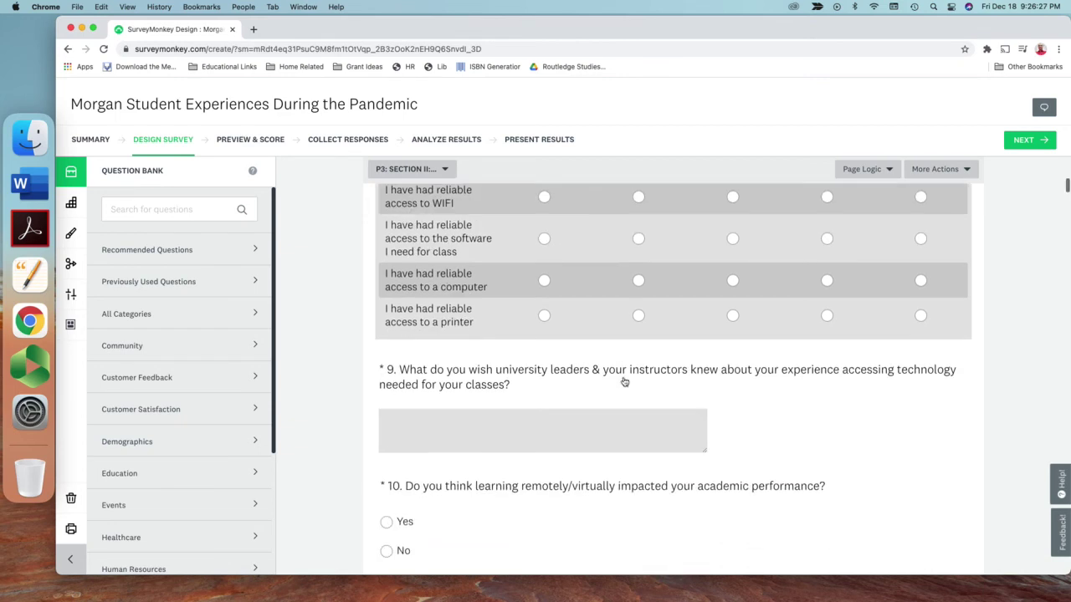
{"action": "scroll", "coordinate": [626, 383], "scroll_direction": "down", "scroll_amount": 10}
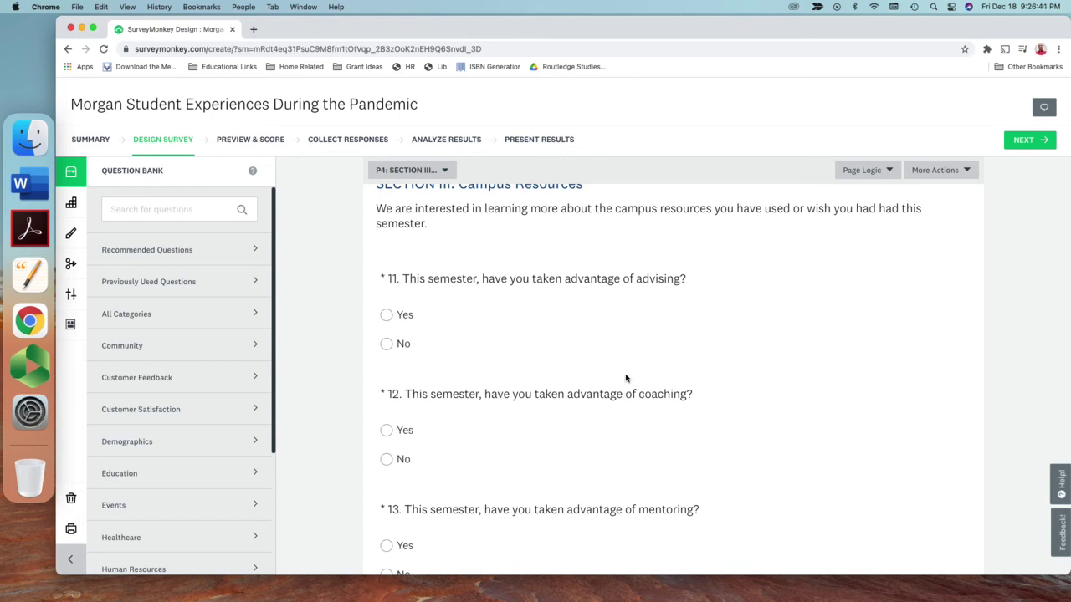
{"action": "mouse_move", "coordinate": [550, 337]}
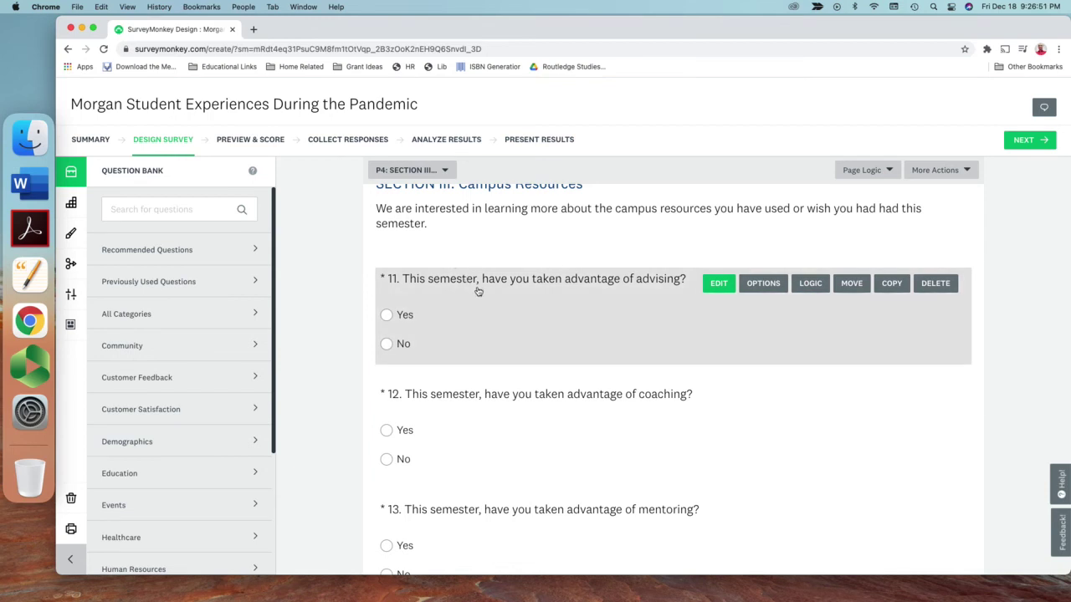
{"action": "scroll", "coordinate": [514, 333], "scroll_direction": "up", "scroll_amount": 5}
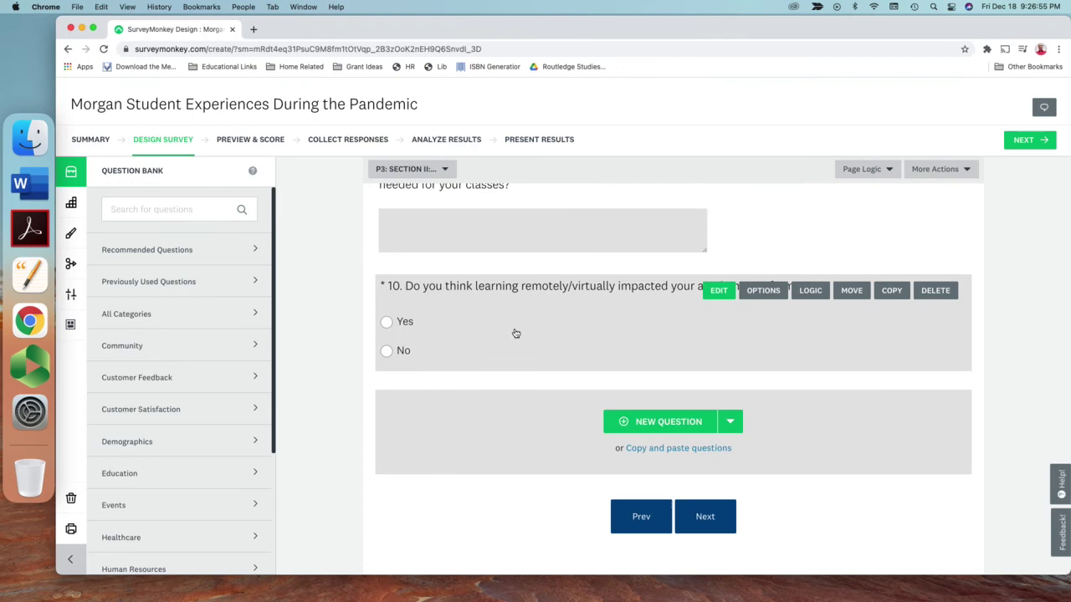
Look over the Section III: Campus Resources page, including its logo, introduction and Yes/No questions on advising and coaching.
{"action": "scroll", "coordinate": [515, 333], "scroll_direction": "down", "scroll_amount": 5}
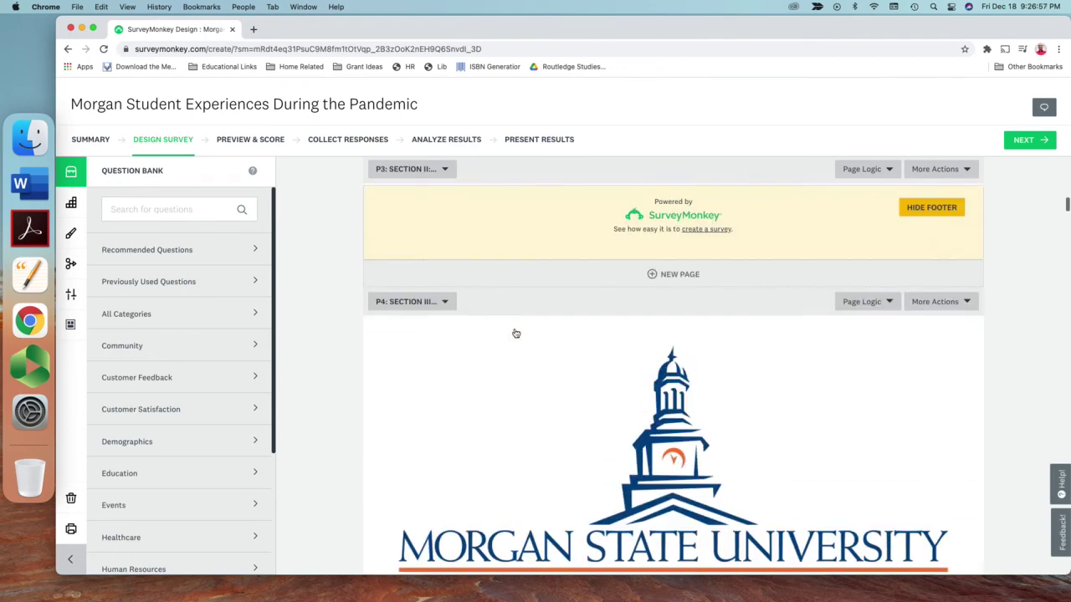
{"action": "scroll", "coordinate": [516, 333], "scroll_direction": "down", "scroll_amount": 1}
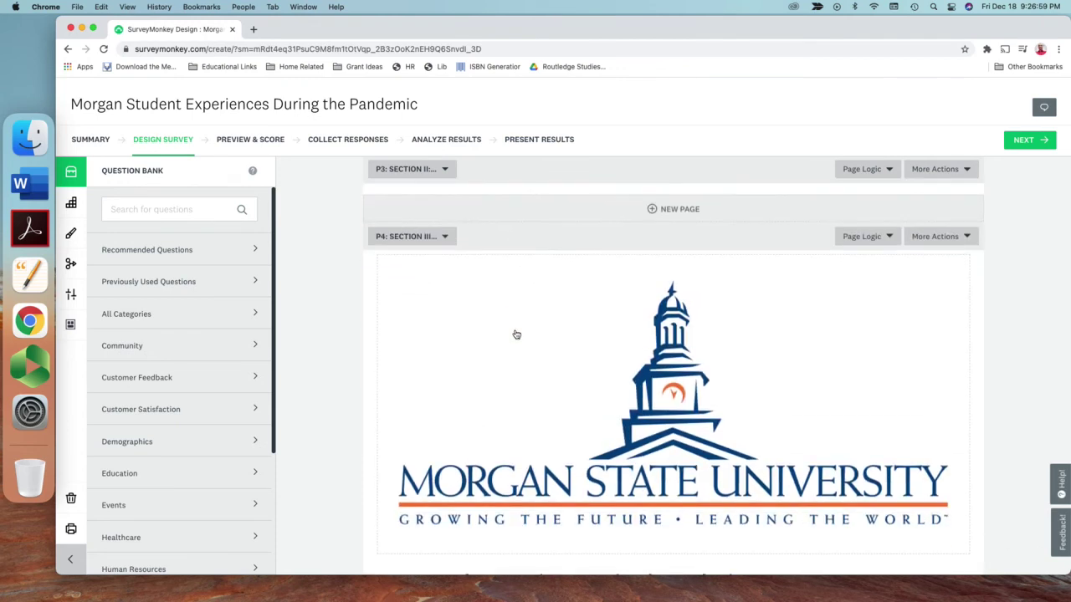
{"action": "scroll", "coordinate": [517, 335], "scroll_direction": "down", "scroll_amount": 2}
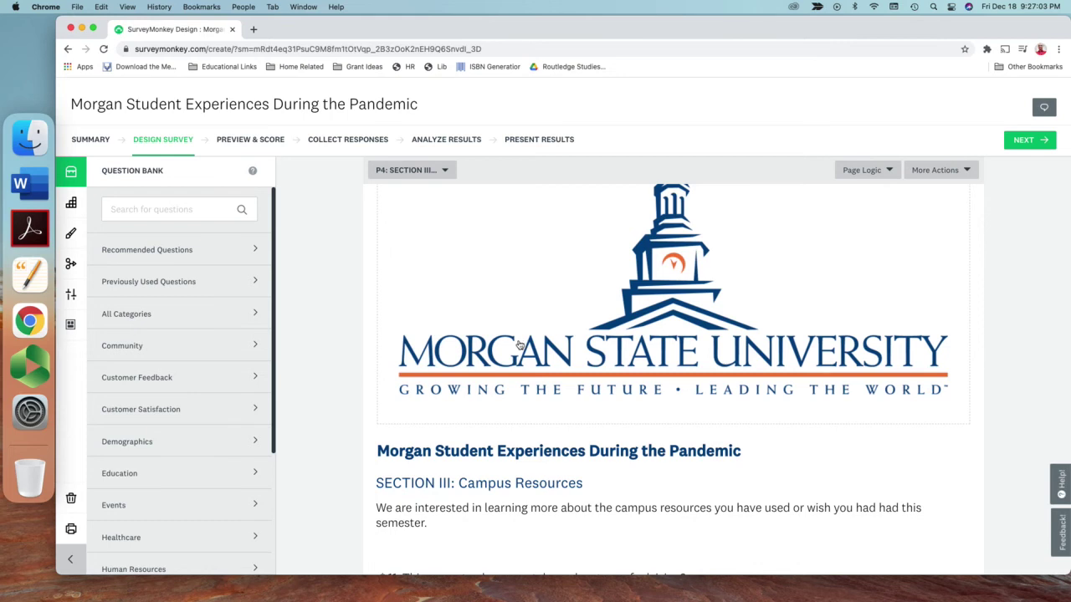
{"action": "scroll", "coordinate": [519, 345], "scroll_direction": "down", "scroll_amount": 2}
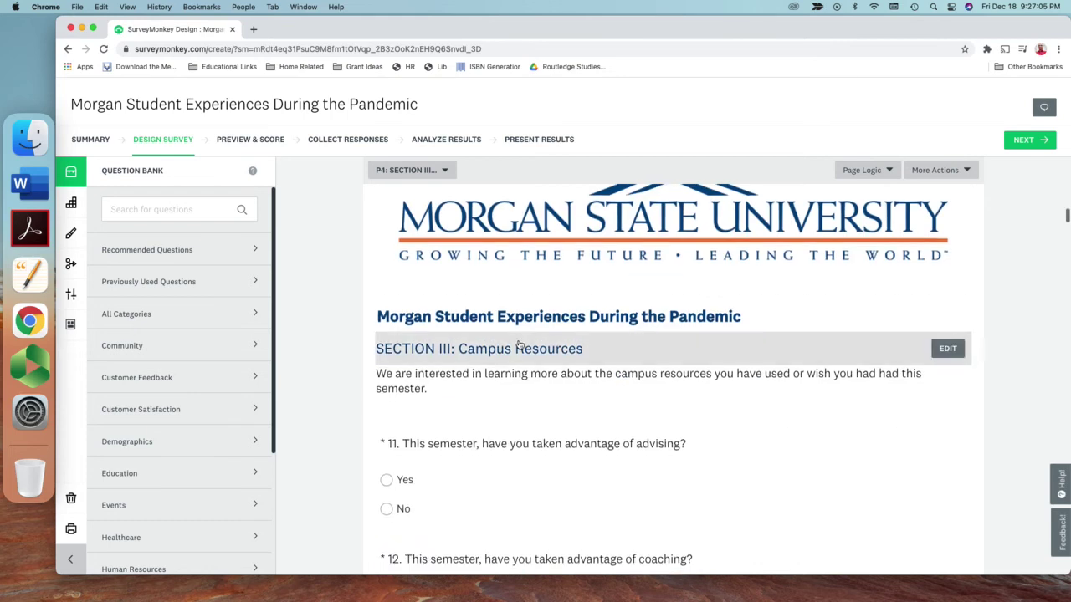
{"action": "scroll", "coordinate": [519, 344], "scroll_direction": "down", "scroll_amount": 2}
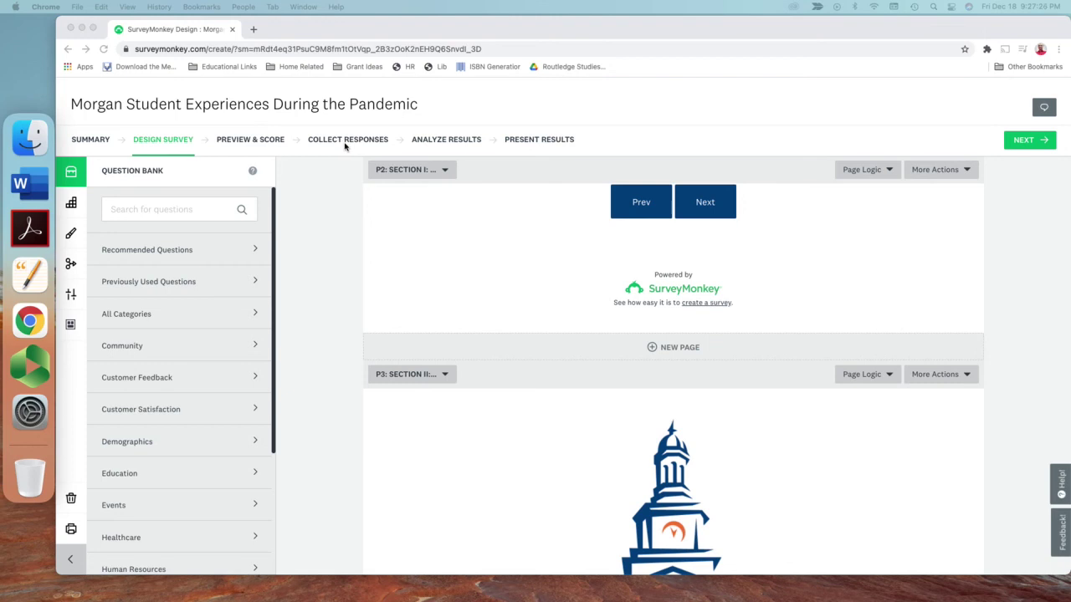
Preview the survey and review its first page from introduction to living-situation question, dismissing the feedback request.
{"action": "left_click", "coordinate": [247, 142]}
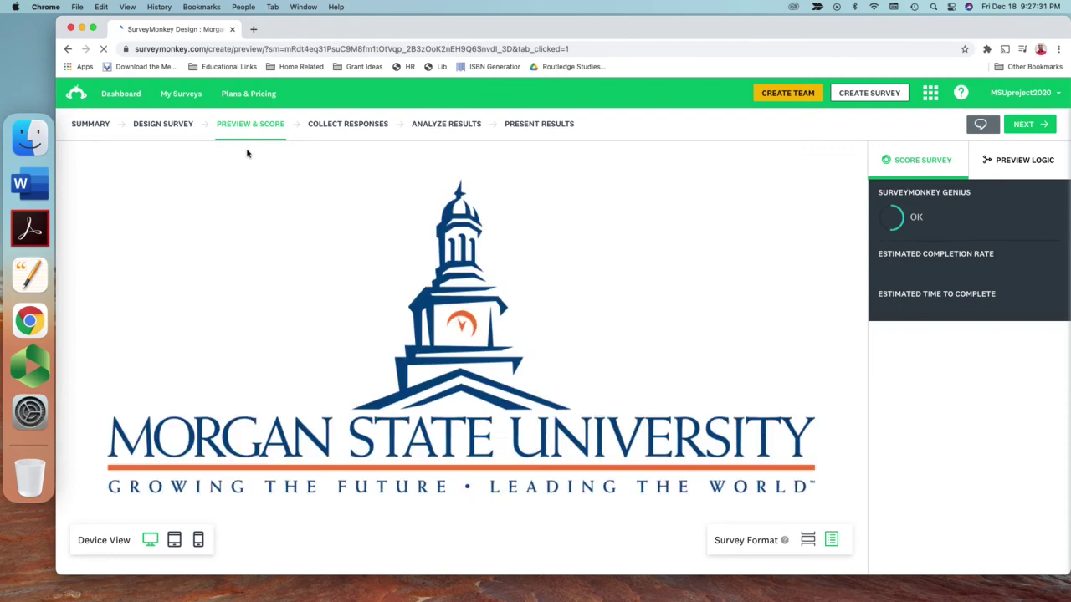
{"action": "scroll", "coordinate": [579, 400], "scroll_direction": "down", "scroll_amount": 5}
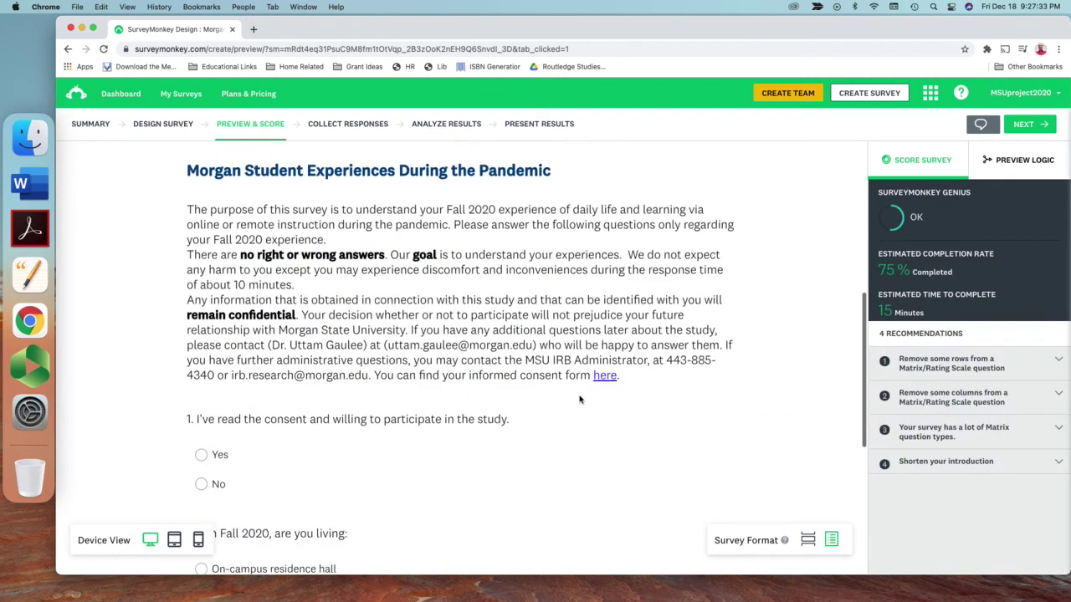
{"action": "scroll", "coordinate": [579, 400], "scroll_direction": "up", "scroll_amount": 2}
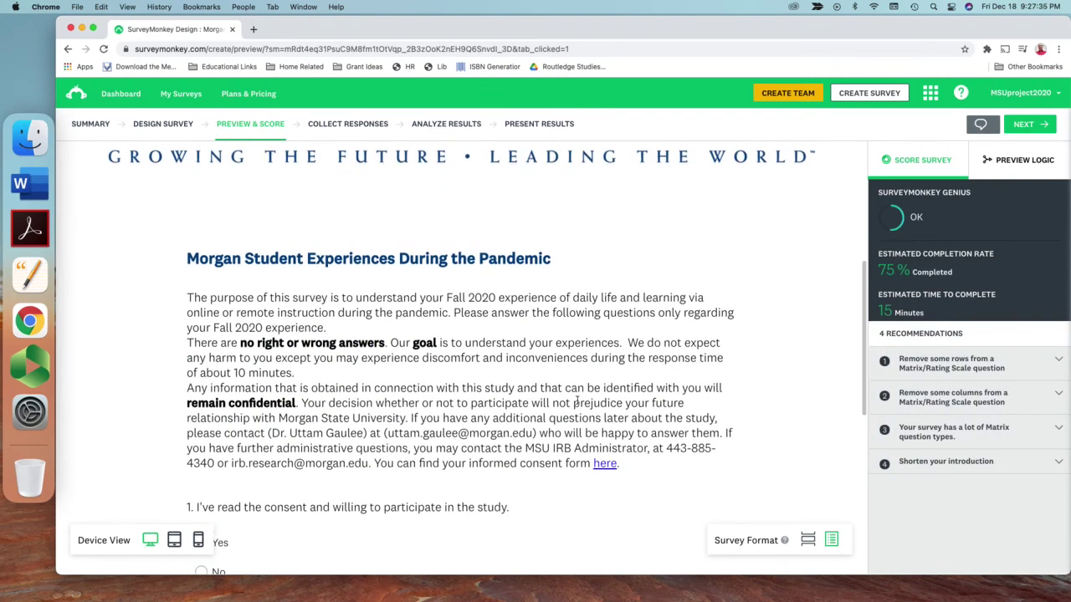
{"action": "scroll", "coordinate": [576, 398], "scroll_direction": "up", "scroll_amount": 4}
{"action": "scroll", "coordinate": [576, 400], "scroll_direction": "down", "scroll_amount": 8}
{"action": "scroll", "coordinate": [577, 405], "scroll_direction": "down", "scroll_amount": 3}
{"action": "scroll", "coordinate": [342, 337], "scroll_direction": "down", "scroll_amount": 3}
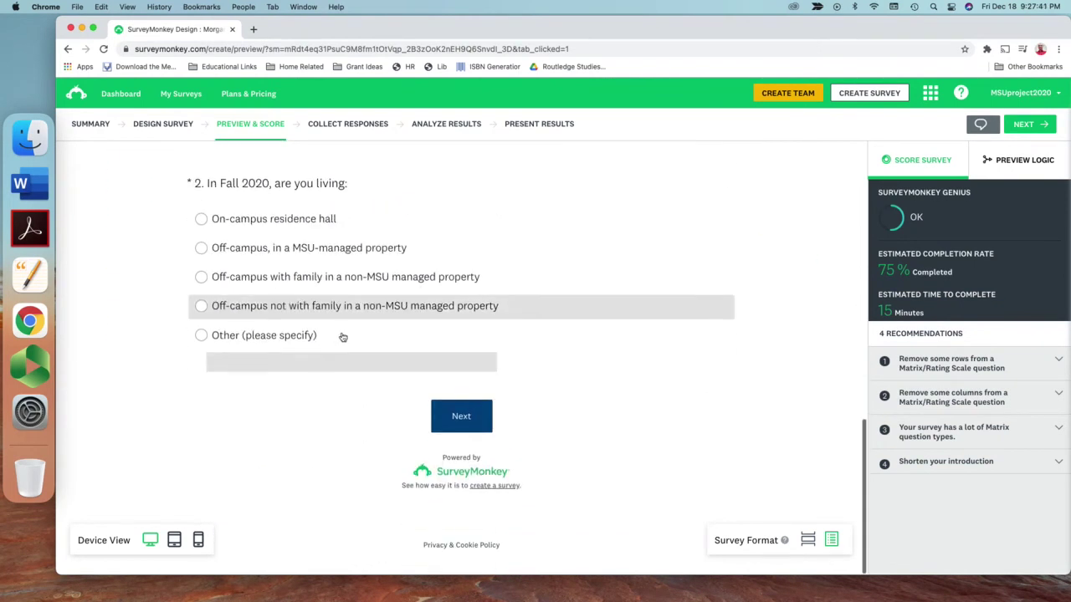
{"action": "scroll", "coordinate": [573, 410], "scroll_direction": "down", "scroll_amount": 3}
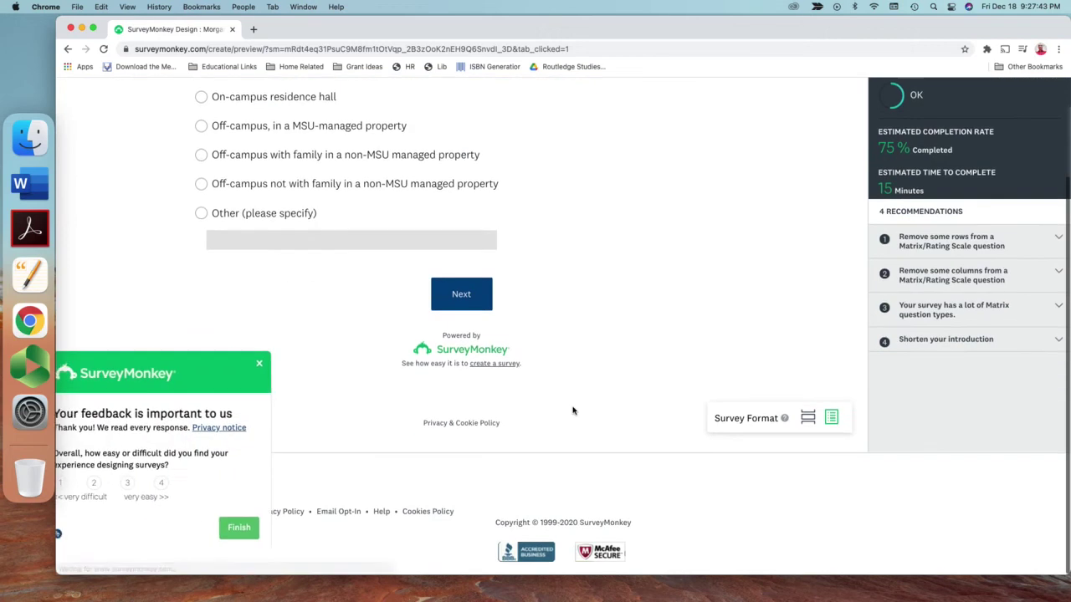
{"action": "scroll", "coordinate": [419, 385], "scroll_direction": "up", "scroll_amount": 1}
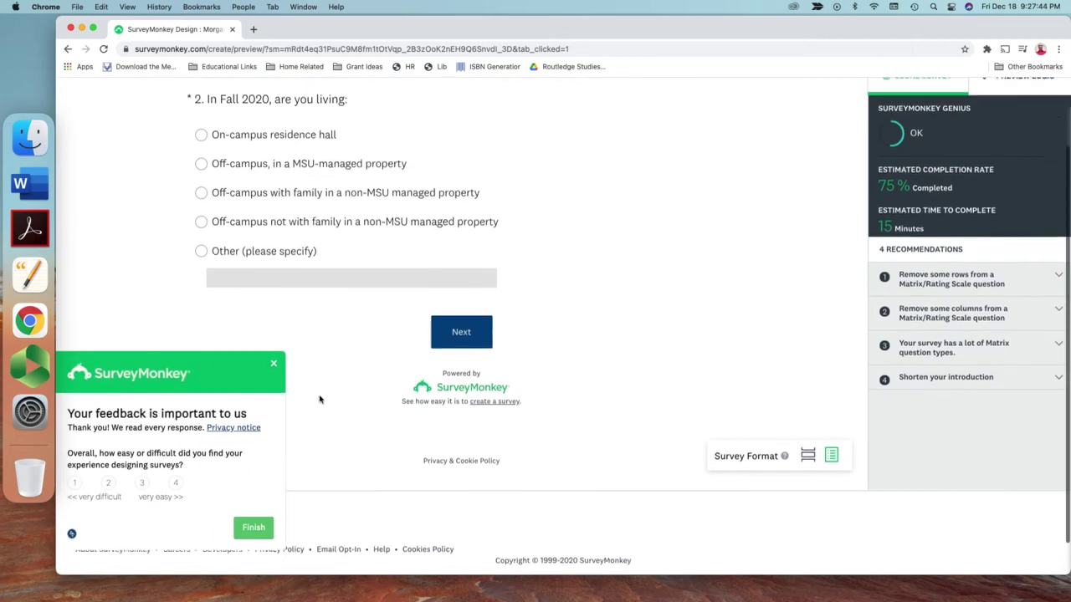
{"action": "left_click", "coordinate": [274, 365]}
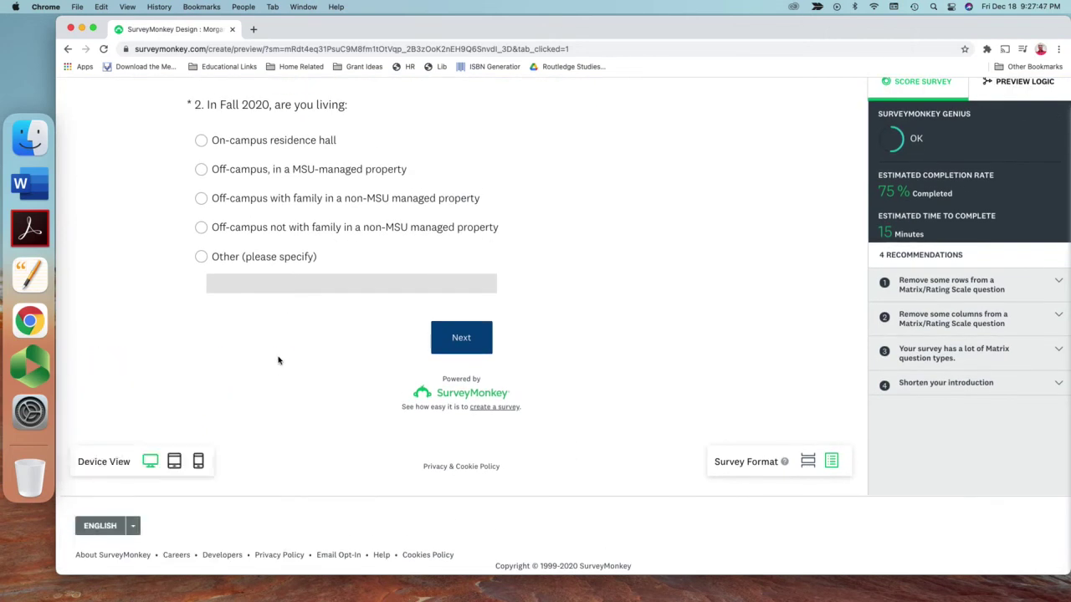
Check how the survey's first page looks in the phone preview, and return to the desktop preview.
{"action": "left_click", "coordinate": [198, 462]}
{"action": "scroll", "coordinate": [354, 410], "scroll_direction": "up", "scroll_amount": 10}
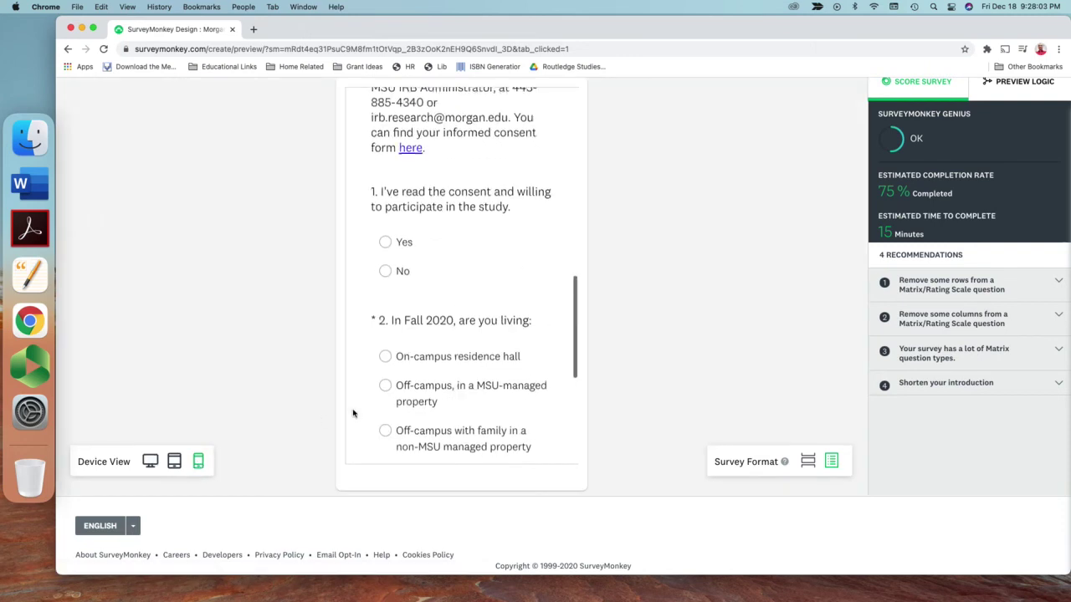
{"action": "scroll", "coordinate": [352, 411], "scroll_direction": "up", "scroll_amount": 5}
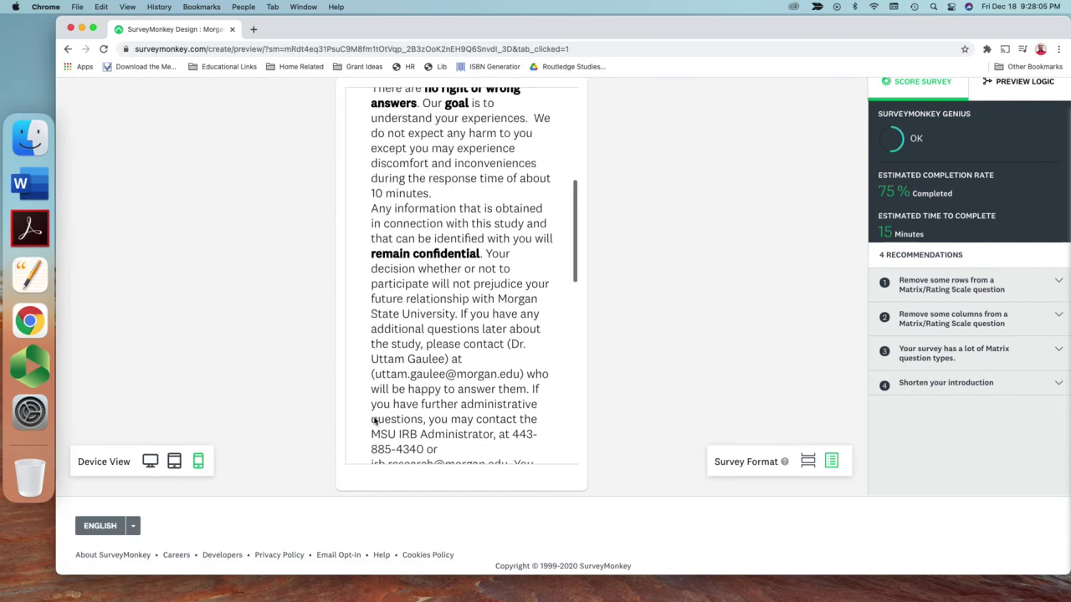
{"action": "scroll", "coordinate": [369, 418], "scroll_direction": "down", "scroll_amount": 15}
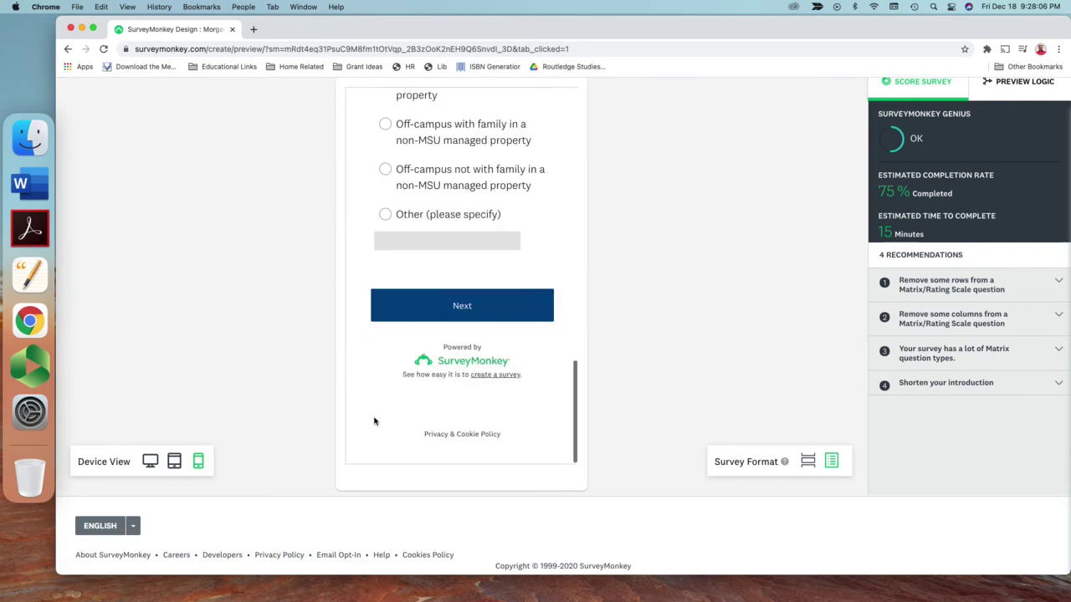
{"action": "left_click", "coordinate": [150, 463]}
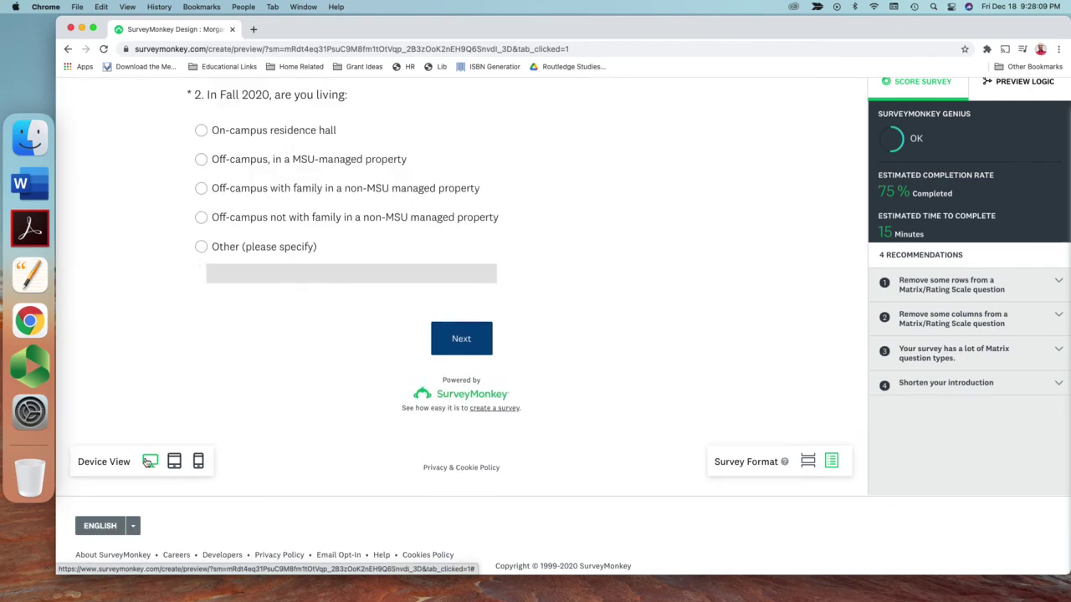
Answer the required living-situation question with "On-campus residence hall" in the preview, and continue to the next page to view it.
{"action": "scroll", "coordinate": [361, 385], "scroll_direction": "up", "scroll_amount": 3}
{"action": "left_click", "coordinate": [461, 467]}
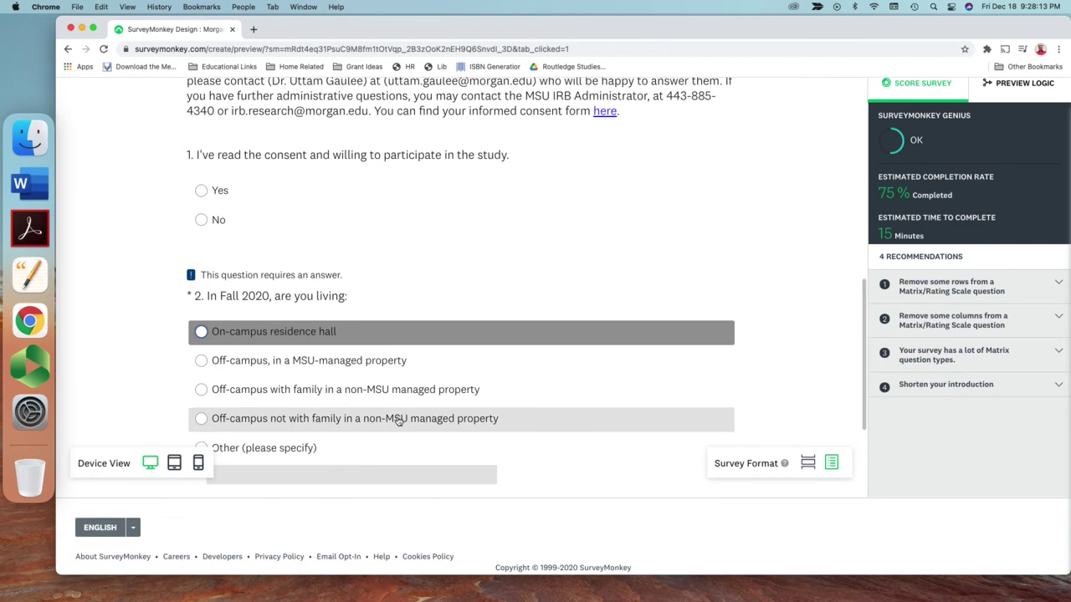
{"action": "scroll", "coordinate": [254, 334], "scroll_direction": "down", "scroll_amount": 1}
{"action": "left_click", "coordinate": [201, 276]}
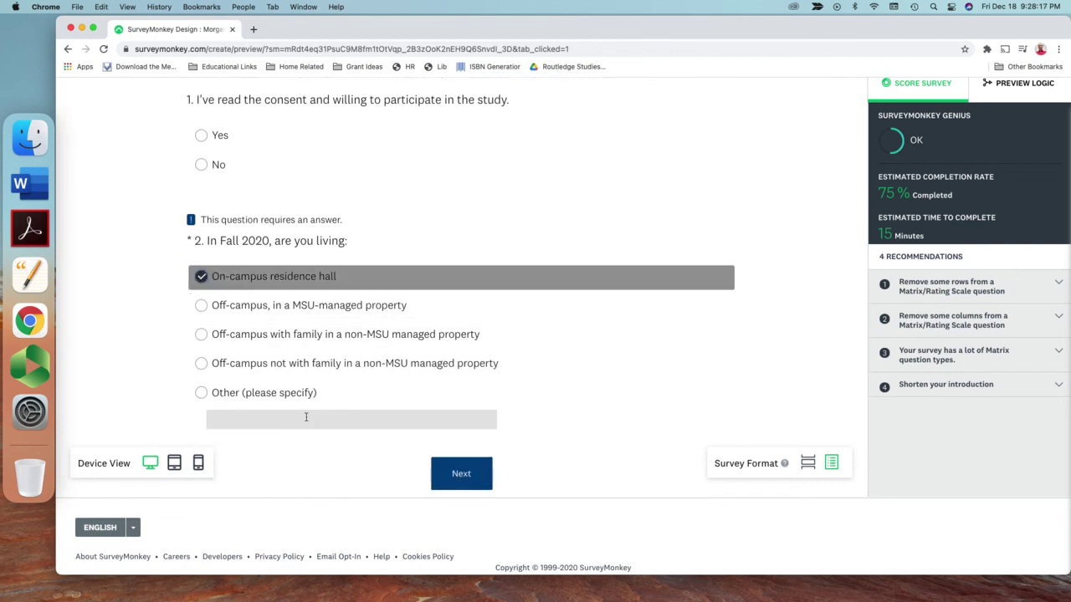
{"action": "left_click", "coordinate": [461, 474]}
{"action": "scroll", "coordinate": [459, 453], "scroll_direction": "down", "scroll_amount": 10}
{"action": "scroll", "coordinate": [502, 463], "scroll_direction": "down", "scroll_amount": 2}
{"action": "scroll", "coordinate": [574, 360], "scroll_direction": "up", "scroll_amount": 12}
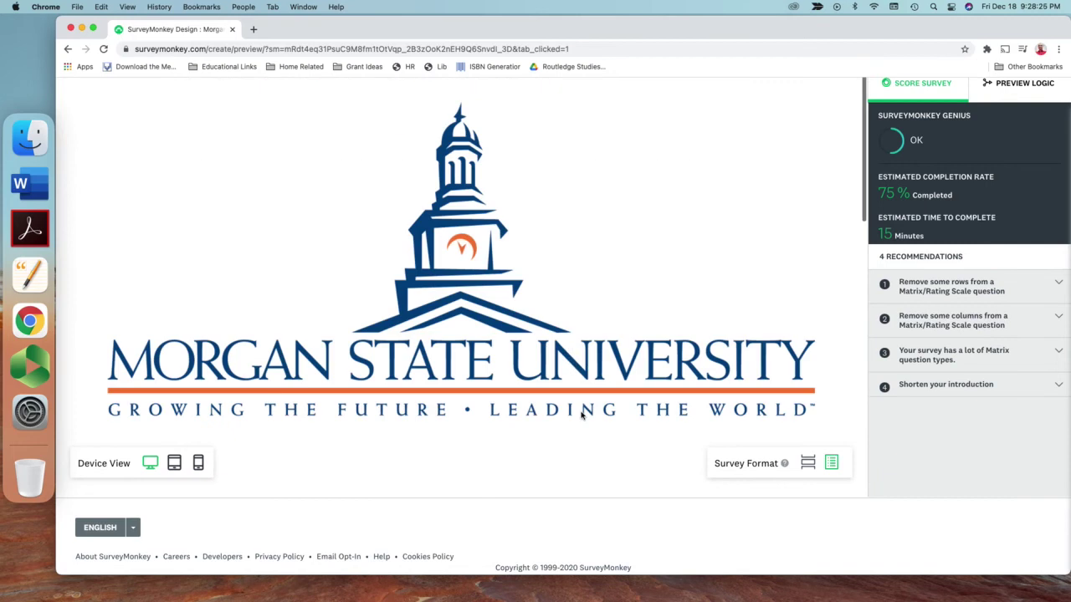
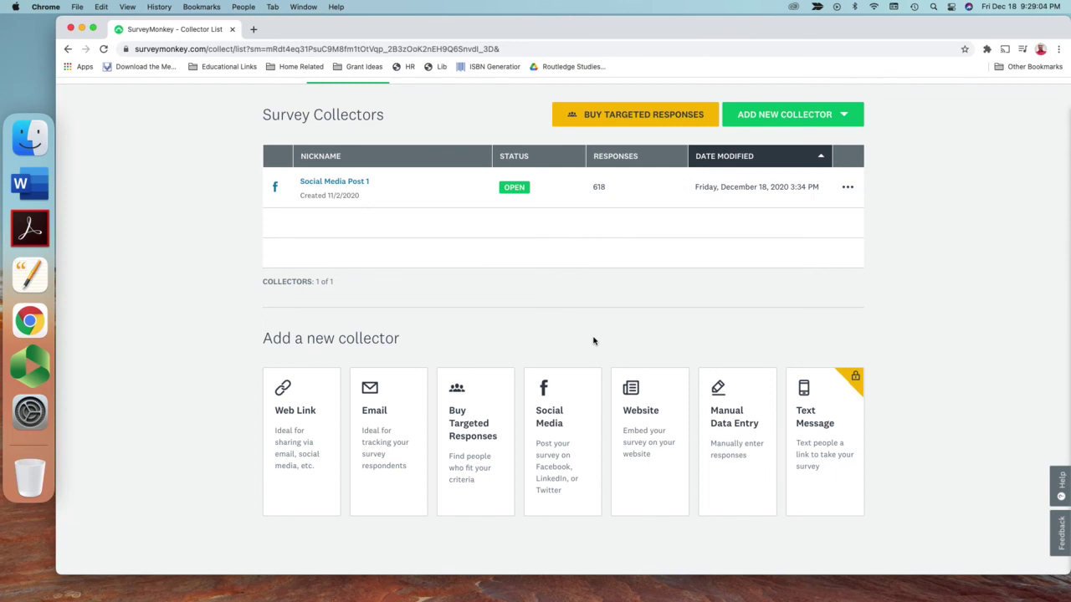
Review the survey's existing social media collector and the types of new collectors that can be added.
{"action": "scroll", "coordinate": [538, 302], "scroll_direction": "up", "scroll_amount": 3}
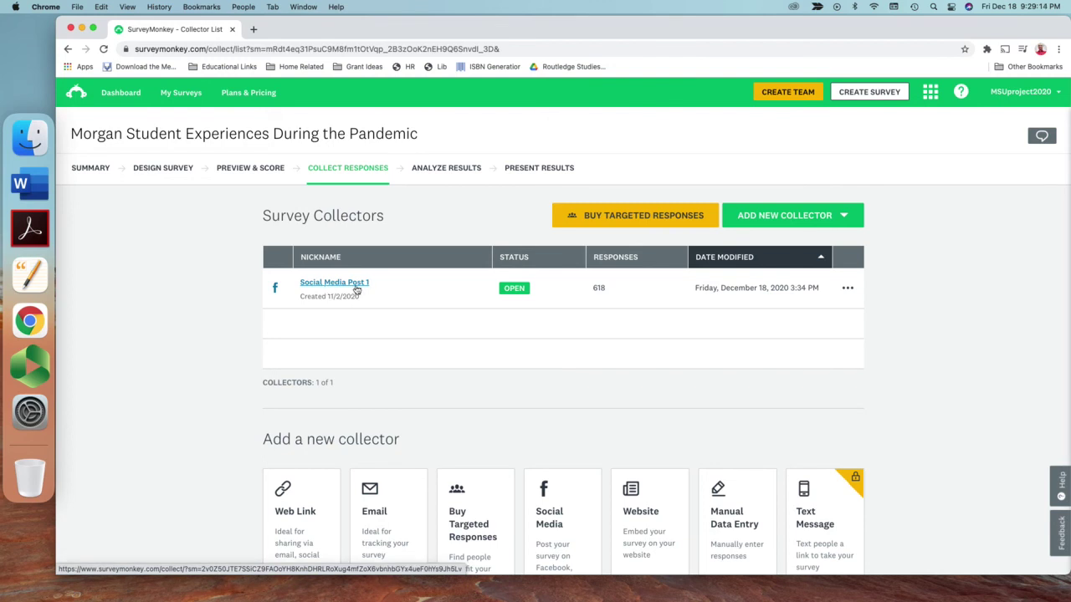
{"action": "scroll", "coordinate": [416, 367], "scroll_direction": "down", "scroll_amount": 1}
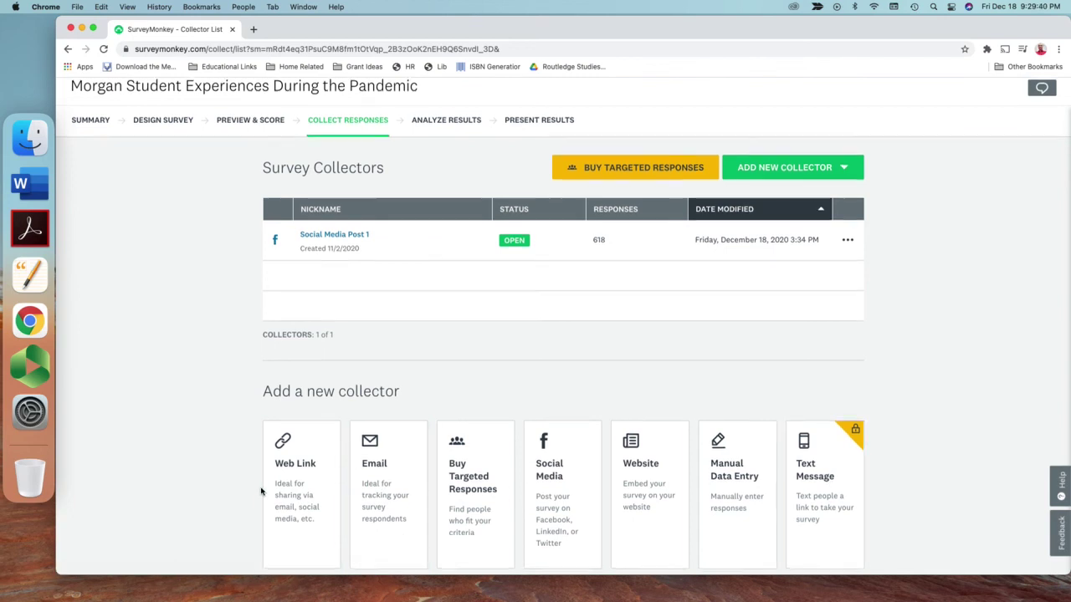
{"action": "scroll", "coordinate": [276, 498], "scroll_direction": "up", "scroll_amount": 3}
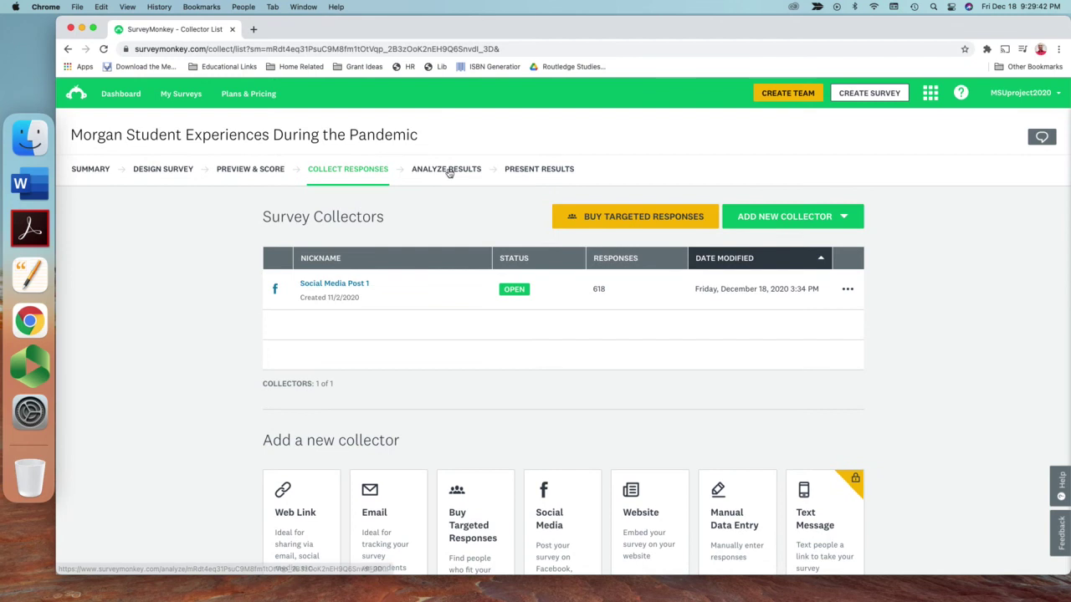
Open the survey's results analysis, dismiss the feature introduction and view the summaries for questions 1 and 2.
{"action": "left_click", "coordinate": [444, 170]}
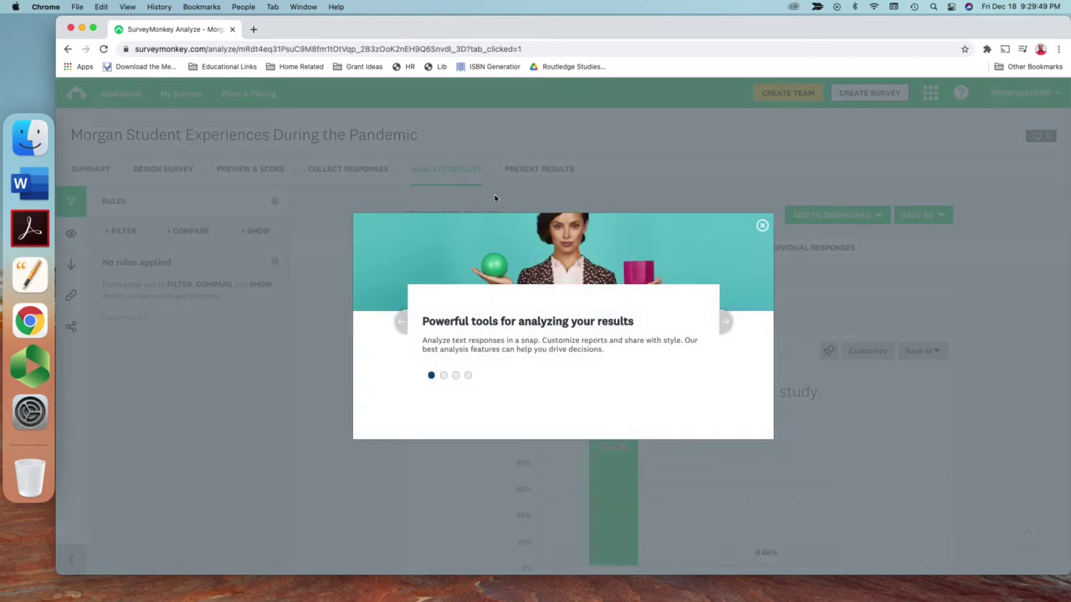
{"action": "left_click", "coordinate": [762, 225]}
{"action": "scroll", "coordinate": [655, 265], "scroll_direction": "down", "scroll_amount": 10}
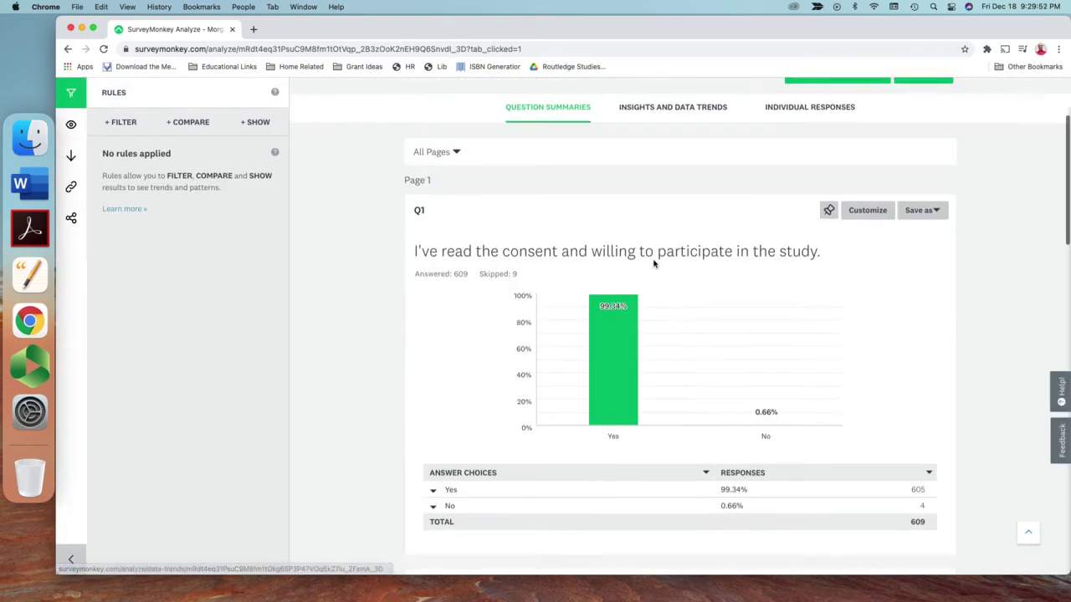
{"action": "scroll", "coordinate": [656, 273], "scroll_direction": "down", "scroll_amount": 2}
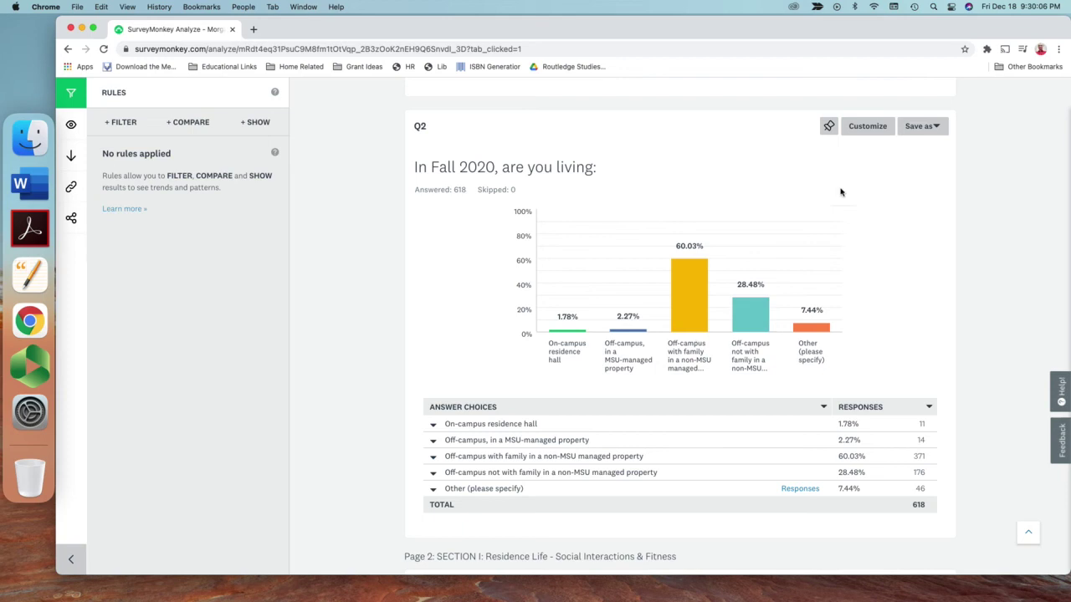
Customize the question 2 results chart, trying the doughnut, stacked and column types and selecting the pie chart.
{"action": "left_click", "coordinate": [868, 125]}
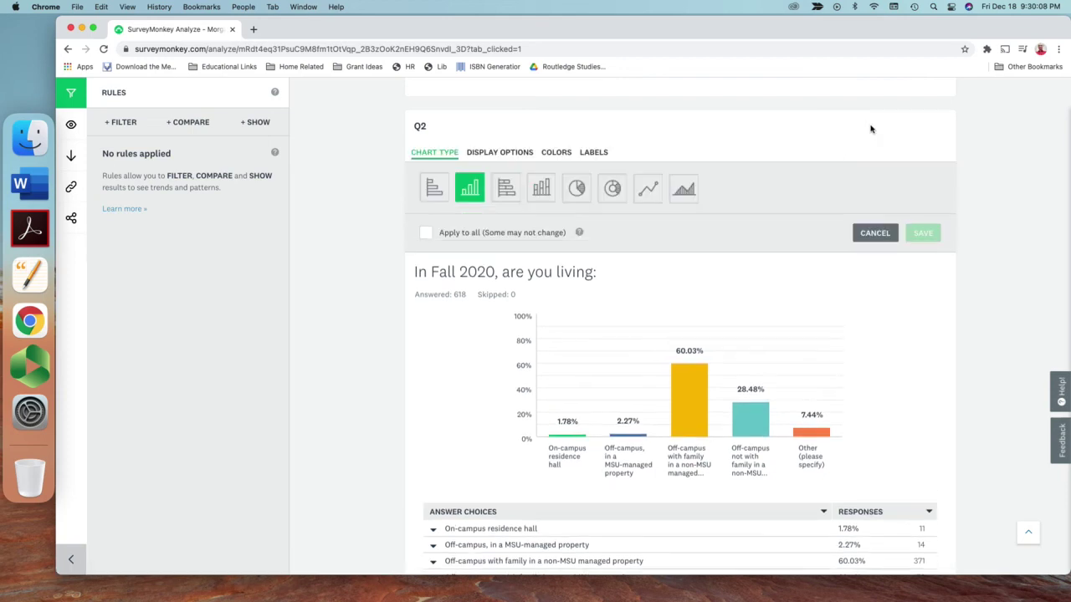
{"action": "left_click", "coordinate": [611, 190]}
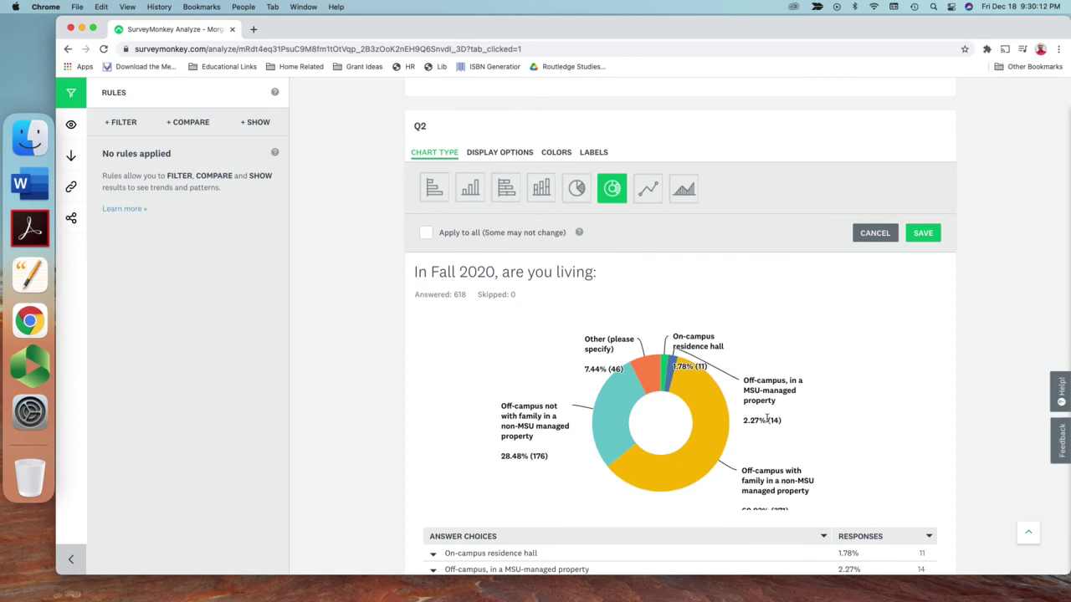
{"action": "left_click", "coordinate": [536, 191]}
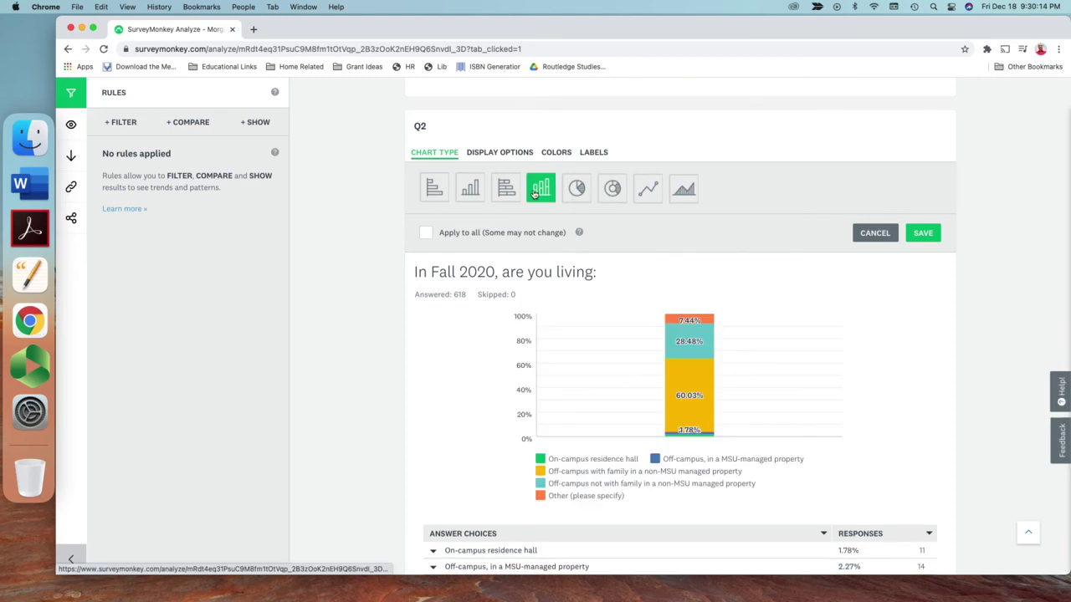
{"action": "left_click", "coordinate": [505, 189]}
{"action": "left_click", "coordinate": [471, 190]}
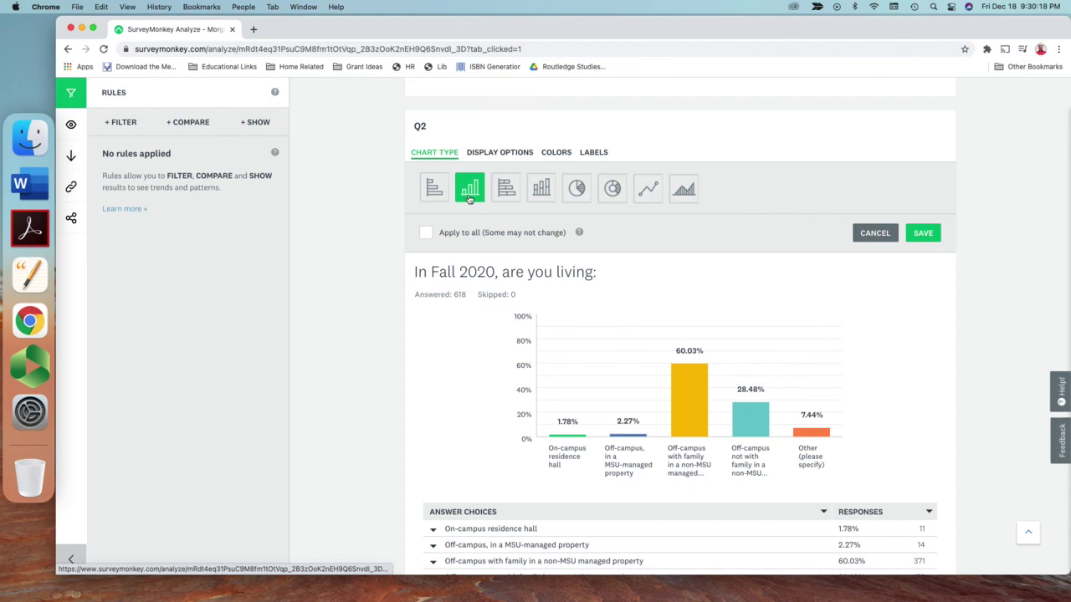
{"action": "left_click", "coordinate": [579, 192]}
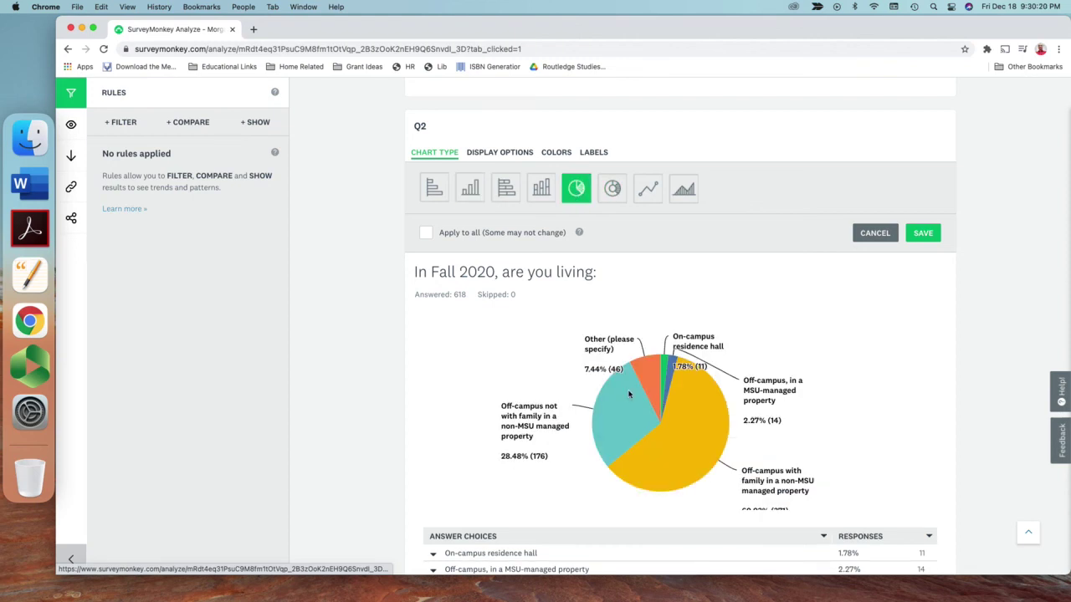
{"action": "scroll", "coordinate": [658, 432], "scroll_direction": "down", "scroll_amount": 3}
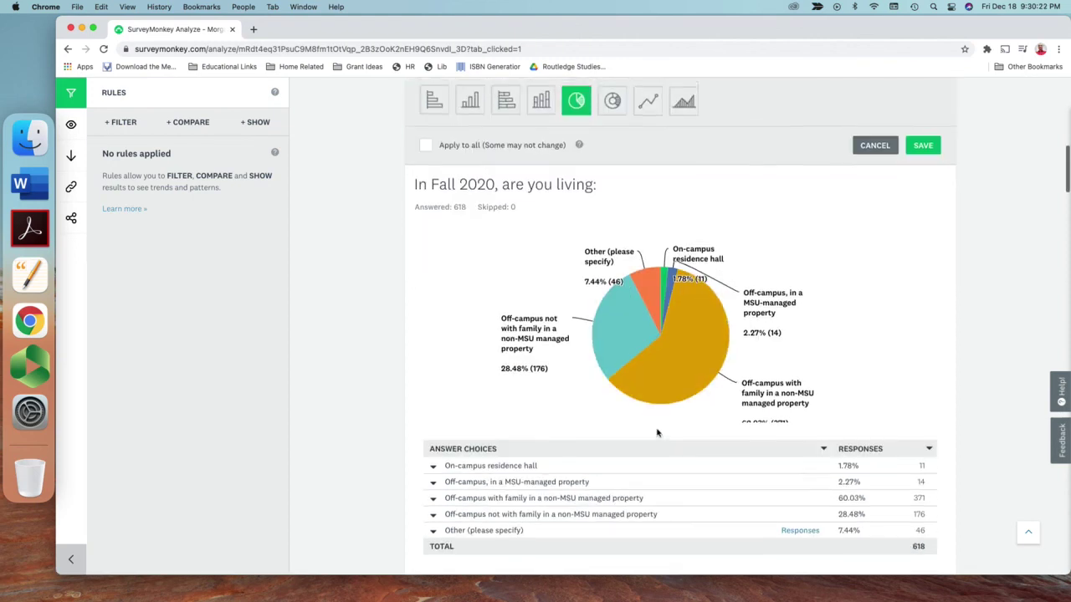
{"action": "scroll", "coordinate": [658, 433], "scroll_direction": "up", "scroll_amount": 2}
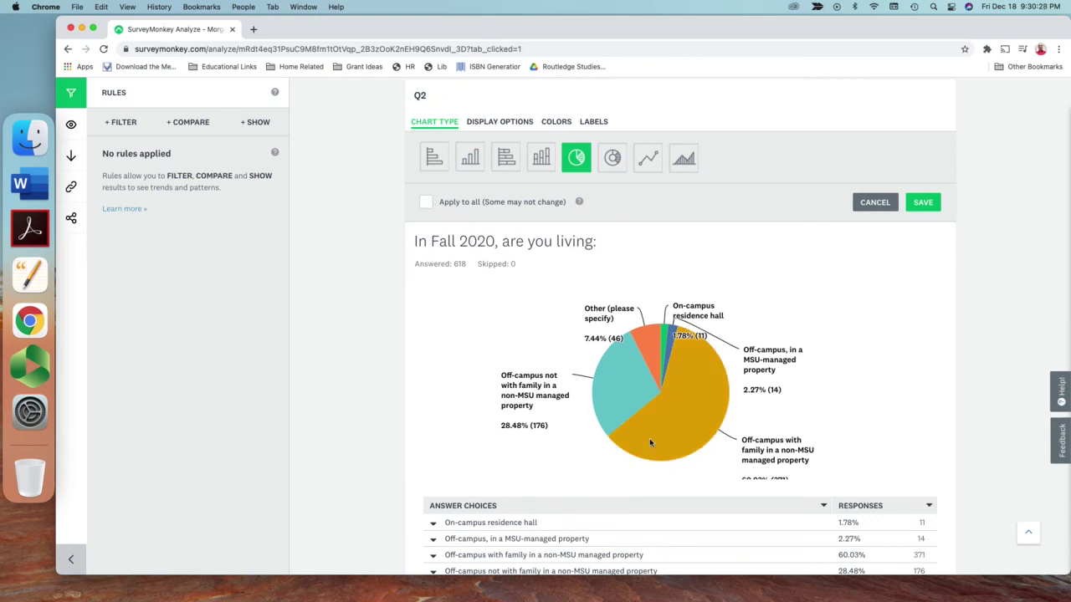
Examine the open-ended responses to question 3 and dismiss the Sentiment Analysis promotion.
{"action": "scroll", "coordinate": [765, 383], "scroll_direction": "down", "scroll_amount": 15}
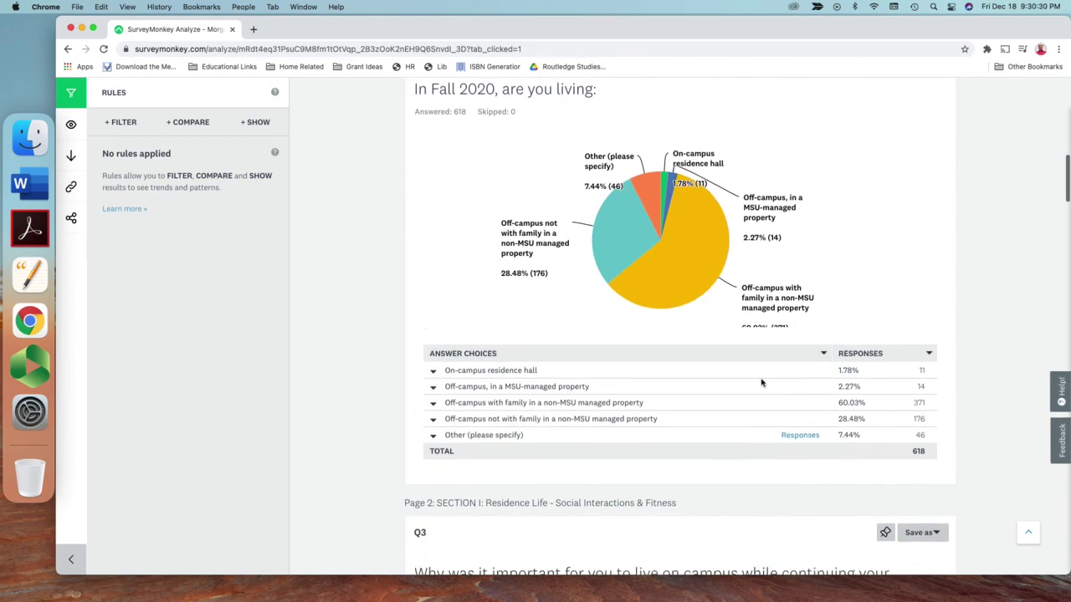
{"action": "scroll", "coordinate": [762, 382], "scroll_direction": "down", "scroll_amount": 4}
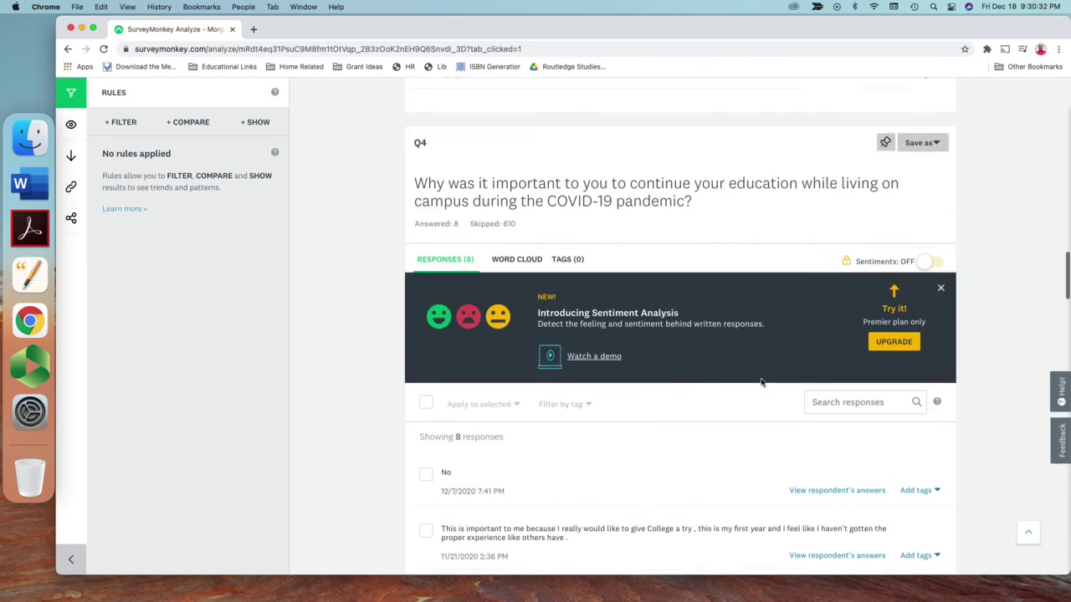
{"action": "scroll", "coordinate": [761, 382], "scroll_direction": "up", "scroll_amount": 5}
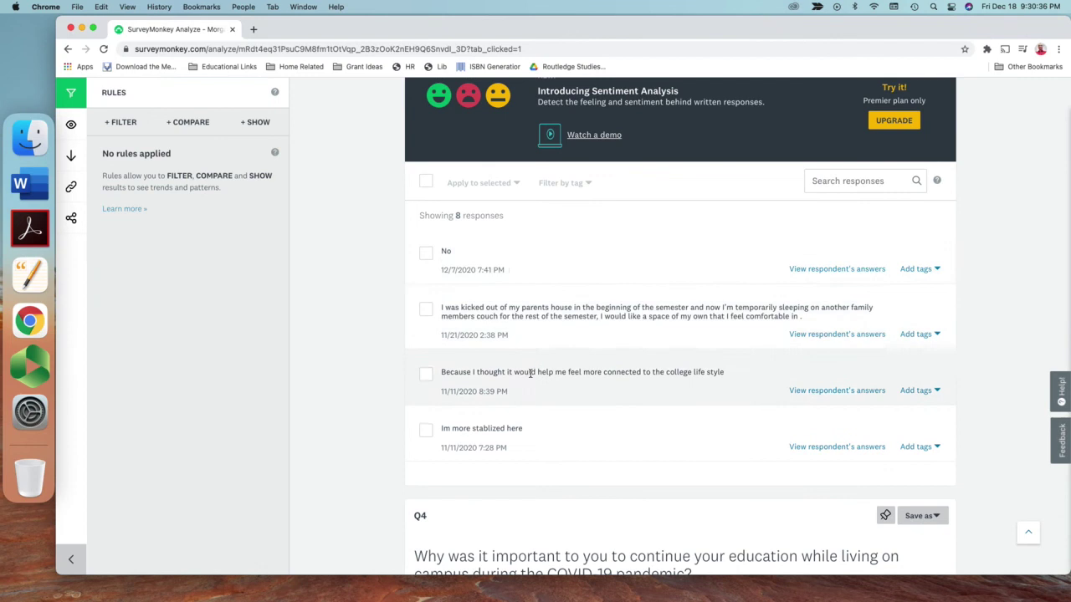
{"action": "scroll", "coordinate": [502, 389], "scroll_direction": "down", "scroll_amount": 5}
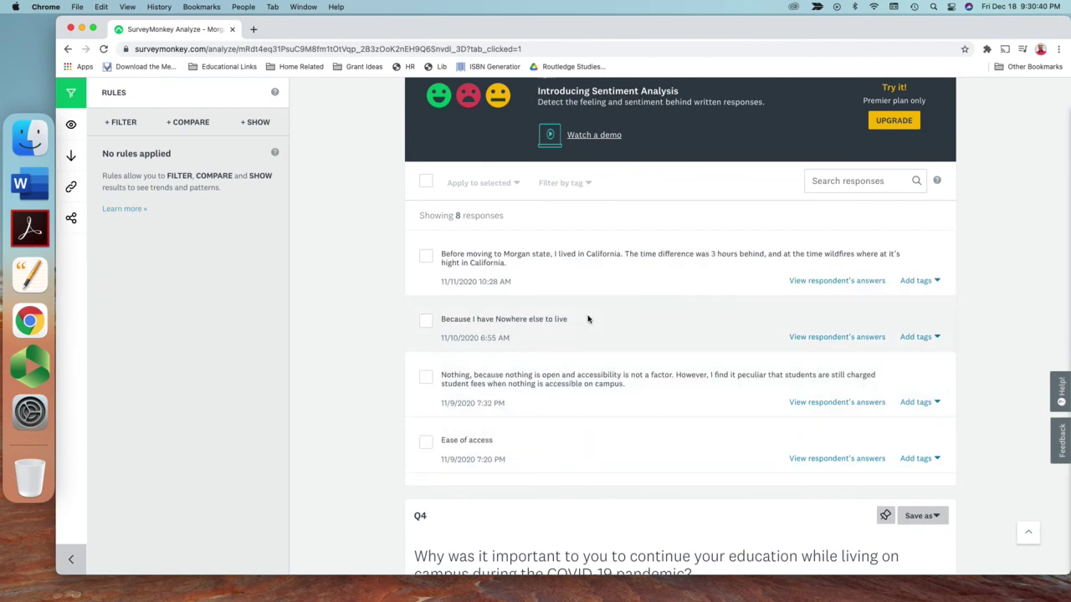
{"action": "scroll", "coordinate": [569, 363], "scroll_direction": "up", "scroll_amount": 8}
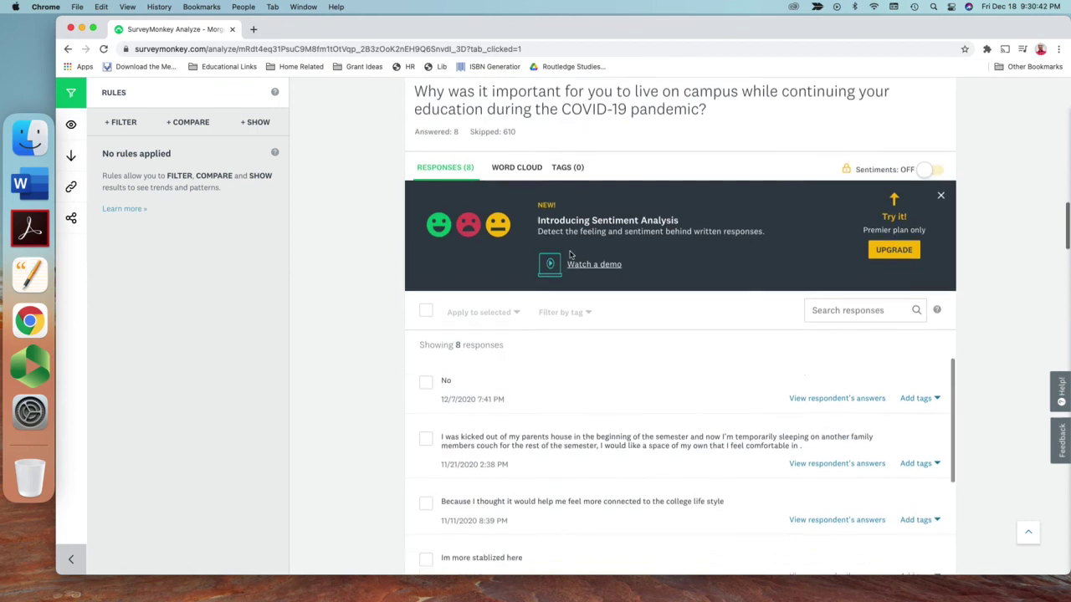
{"action": "left_click", "coordinate": [941, 219]}
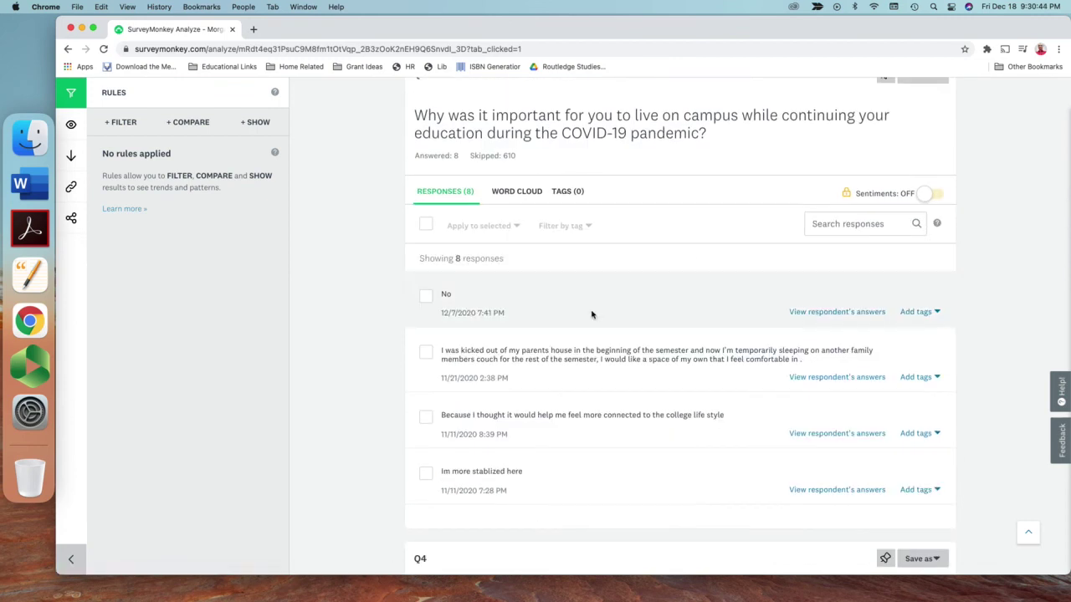
View question 3's word cloud, check its word frequencies as a list and return to the cloud view.
{"action": "left_click", "coordinate": [508, 191]}
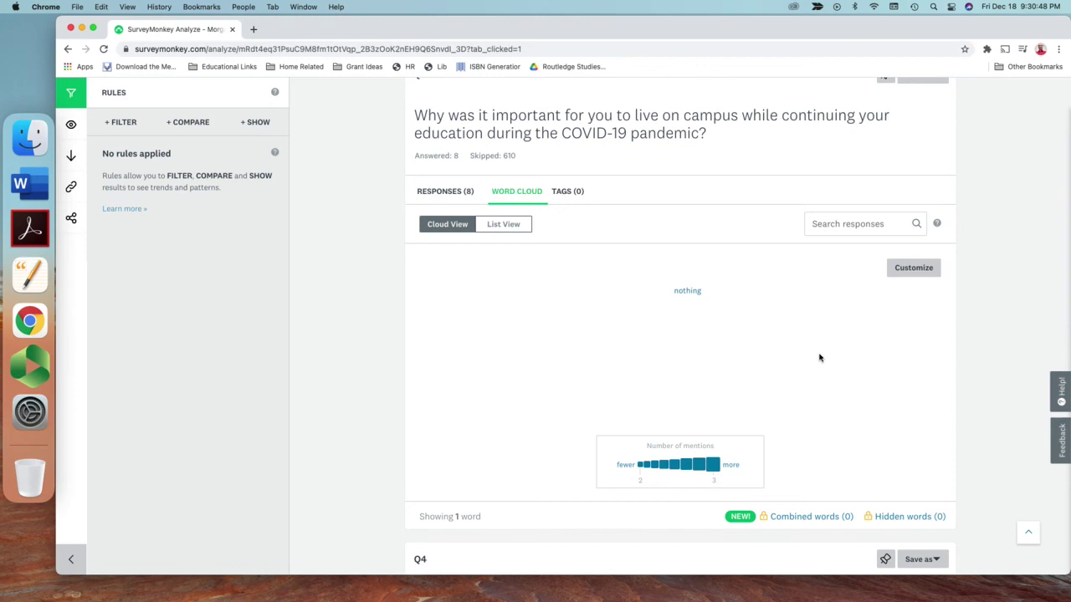
{"action": "left_click", "coordinate": [504, 225]}
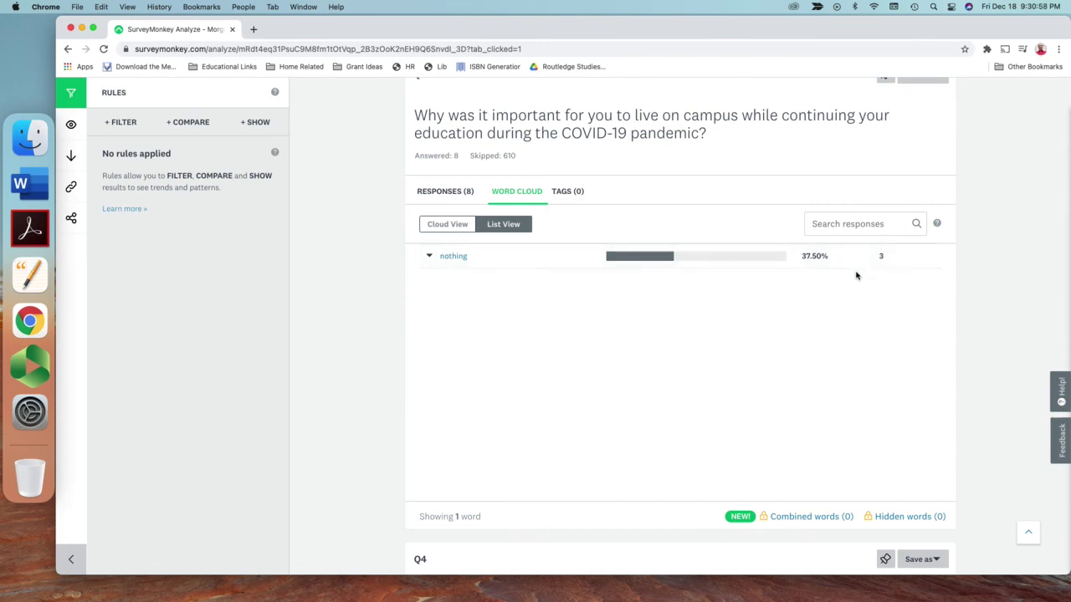
{"action": "left_click", "coordinate": [443, 224]}
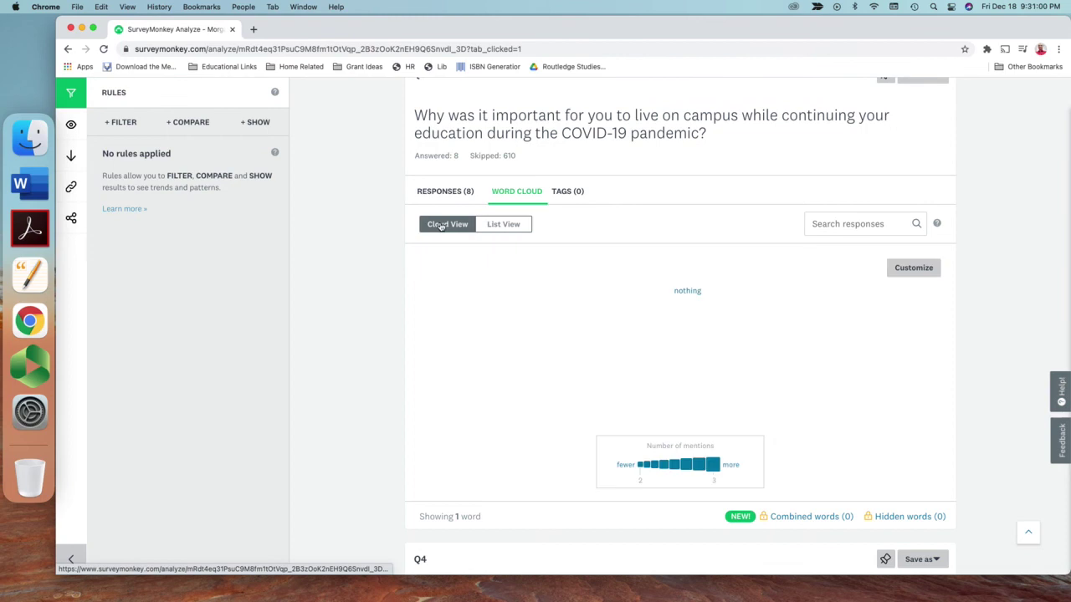
Read through the open-ended responses to questions 4 and 5 on the importance of living on campus.
{"action": "scroll", "coordinate": [428, 244], "scroll_direction": "down", "scroll_amount": 10}
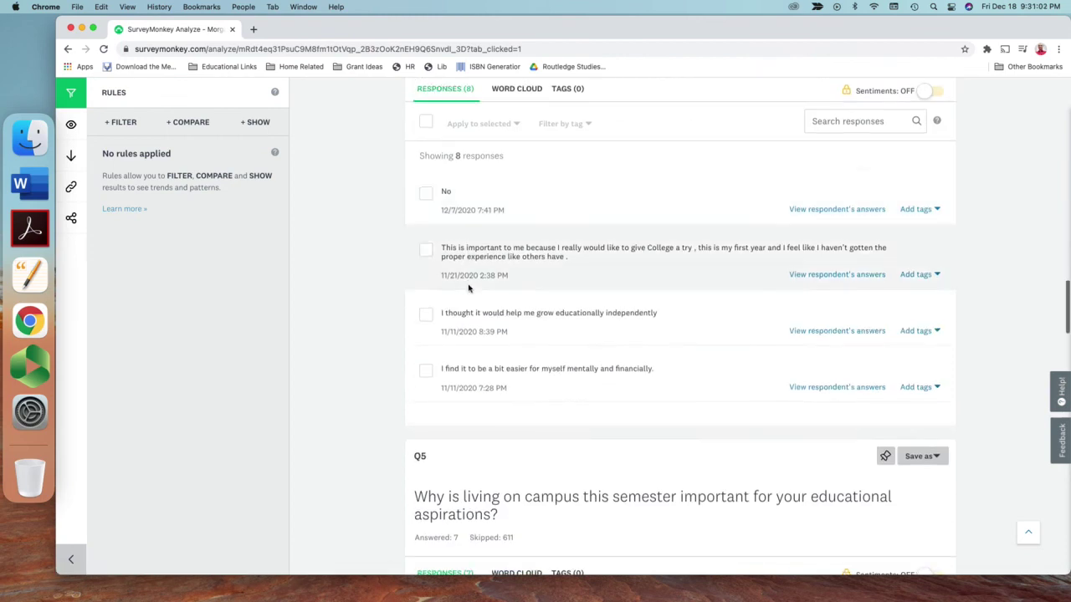
{"action": "scroll", "coordinate": [580, 500], "scroll_direction": "down", "scroll_amount": 5}
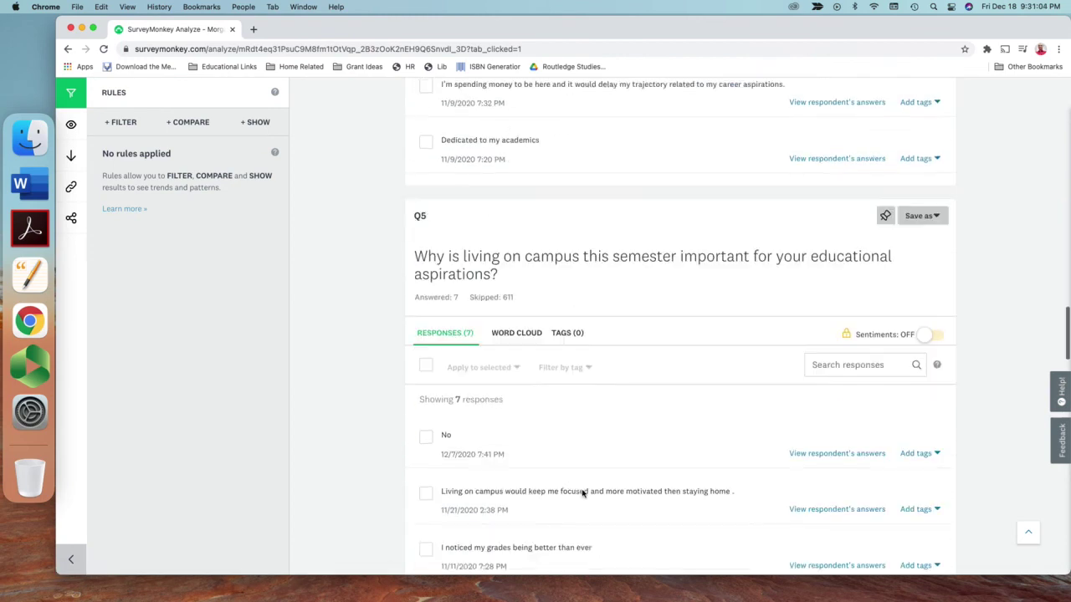
{"action": "scroll", "coordinate": [458, 355], "scroll_direction": "down", "scroll_amount": 2}
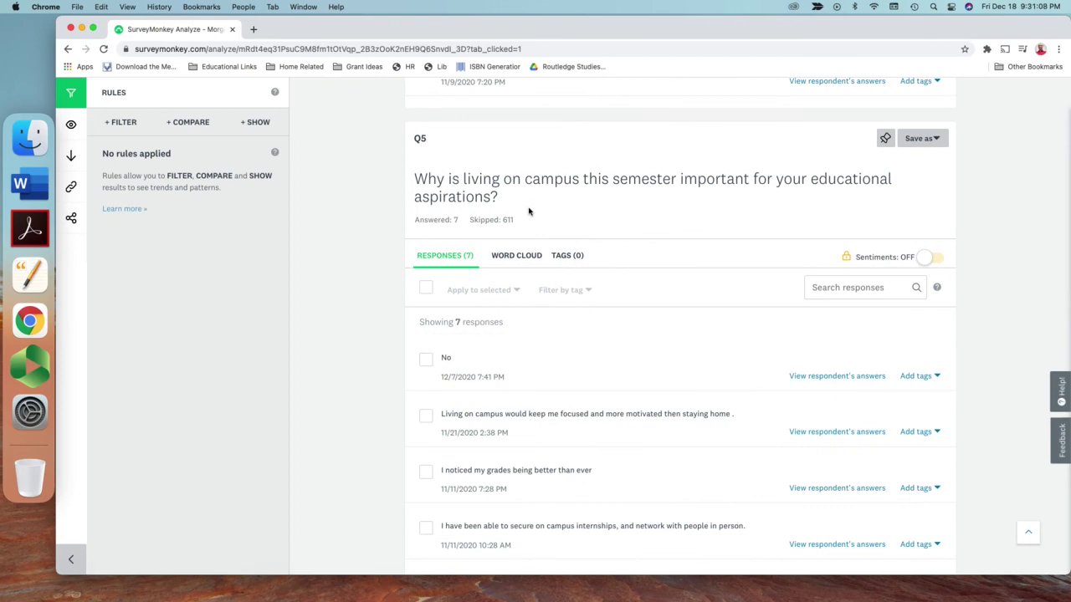
{"action": "scroll", "coordinate": [598, 305], "scroll_direction": "down", "scroll_amount": 1}
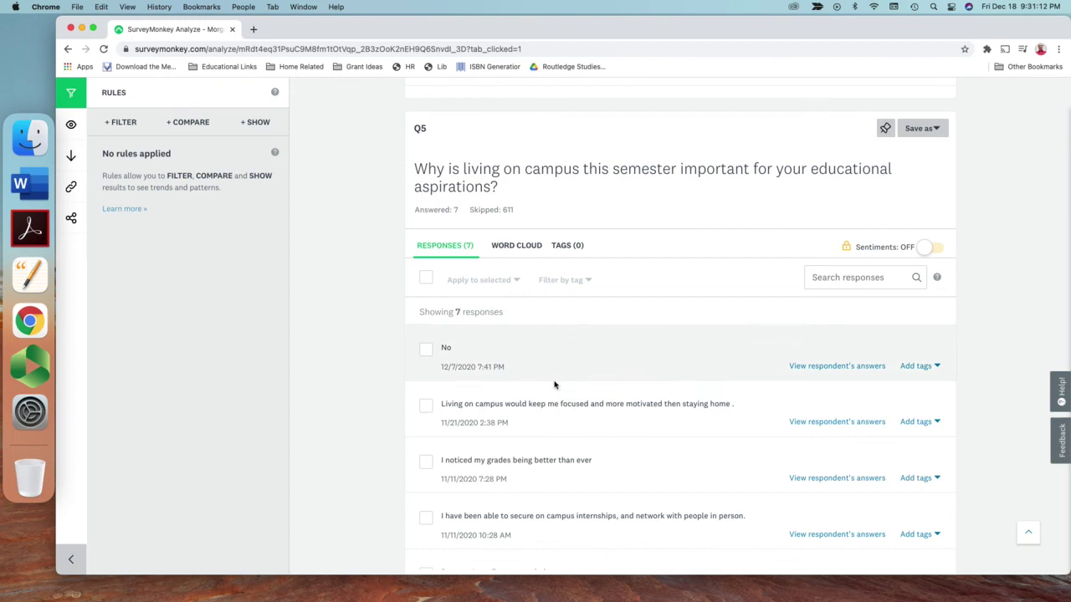
{"action": "scroll", "coordinate": [590, 388], "scroll_direction": "down", "scroll_amount": 10}
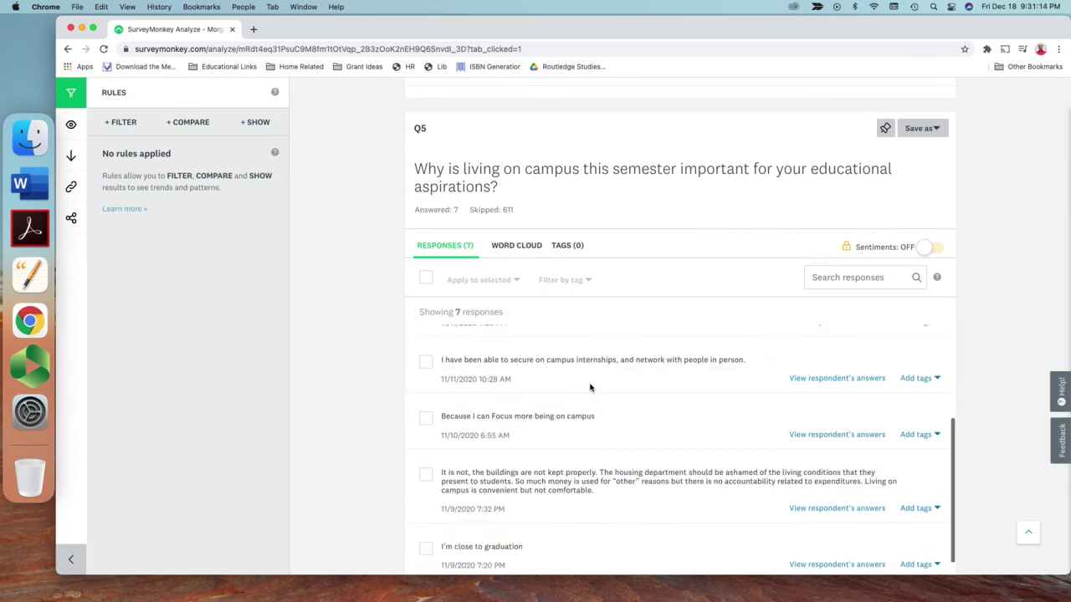
{"action": "scroll", "coordinate": [611, 405], "scroll_direction": "down", "scroll_amount": 1}
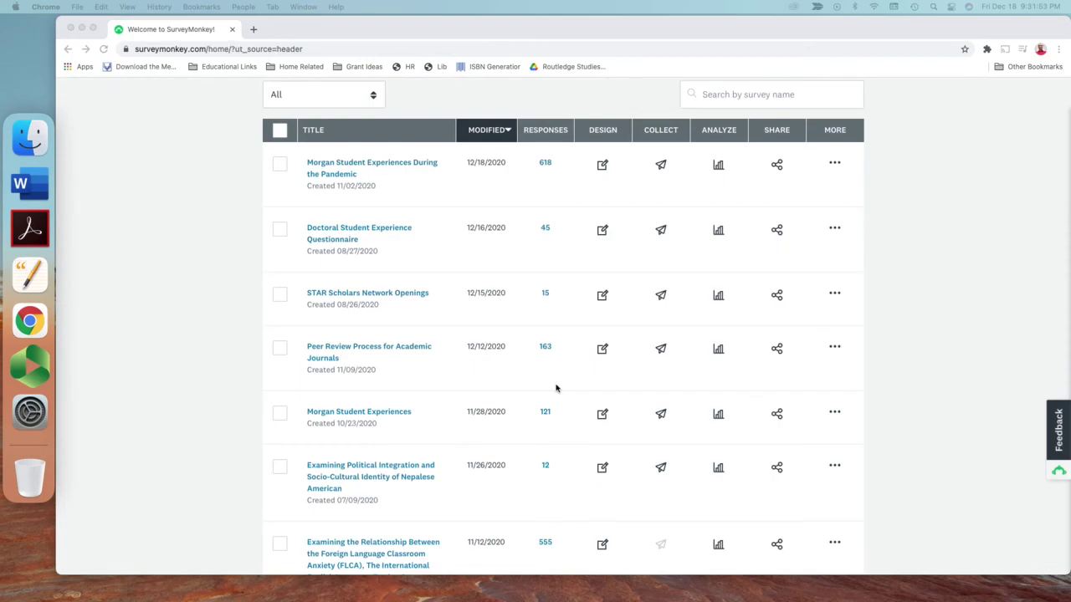
Open the results analysis of the "Morgan Student Experiences" survey and dismiss the feature introduction.
{"action": "left_click", "coordinate": [353, 418]}
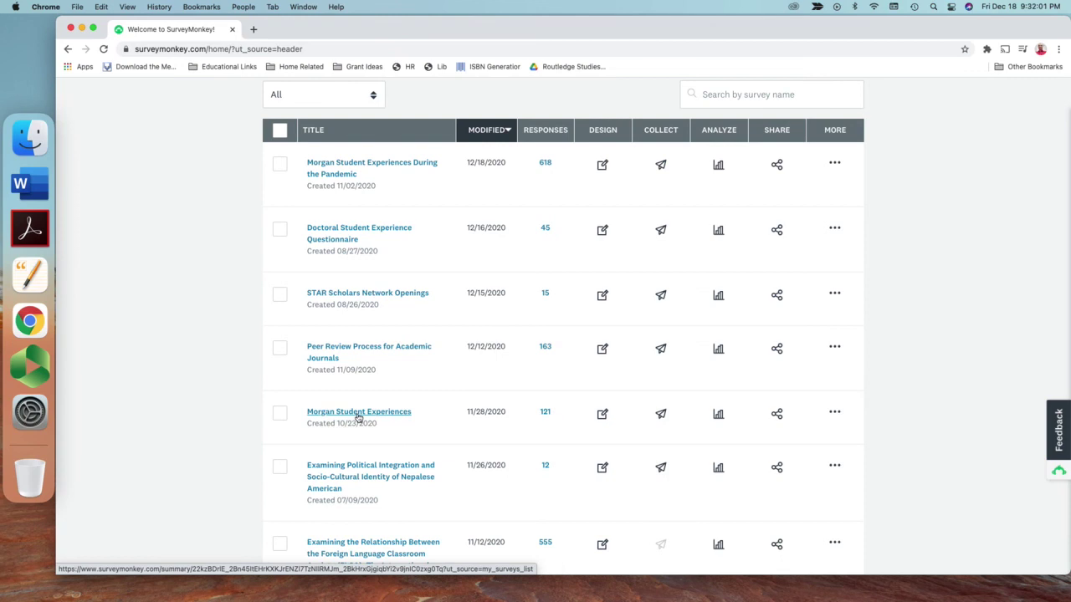
{"action": "left_click", "coordinate": [356, 415]}
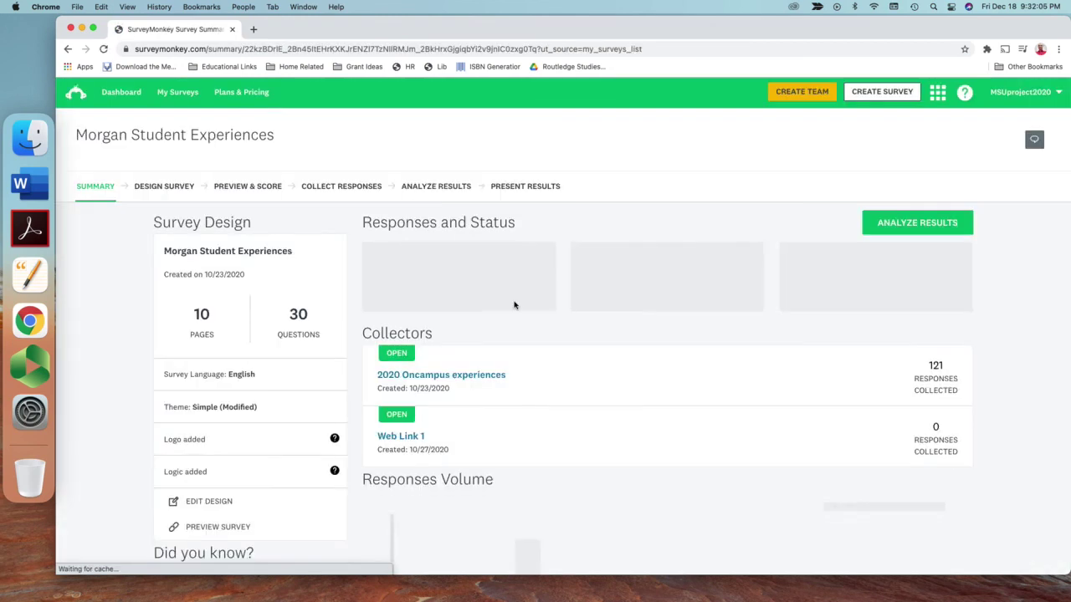
{"action": "left_click", "coordinate": [442, 188]}
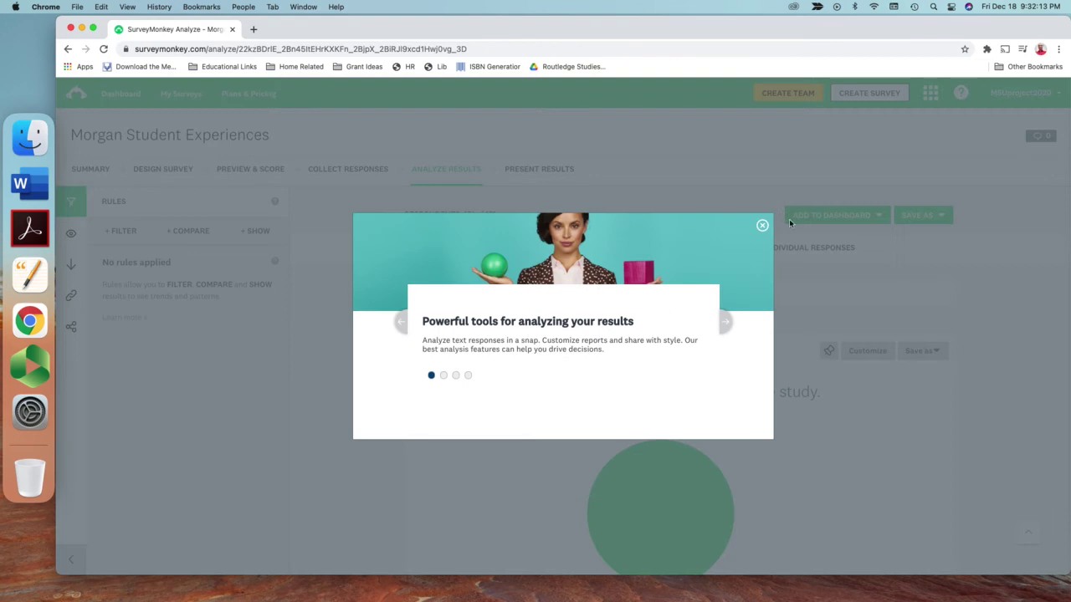
{"action": "left_click", "coordinate": [763, 226]}
Examine the living-situation chart and the open-ended responses from question 3 through question 7.
{"action": "scroll", "coordinate": [665, 293], "scroll_direction": "down", "scroll_amount": 15}
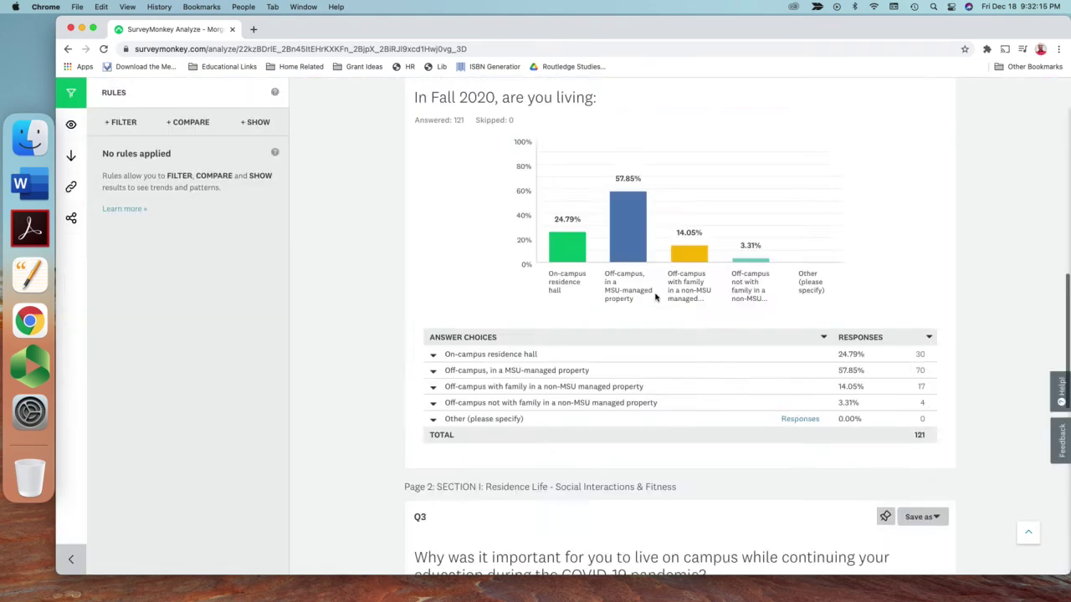
{"action": "scroll", "coordinate": [656, 299], "scroll_direction": "up", "scroll_amount": 5}
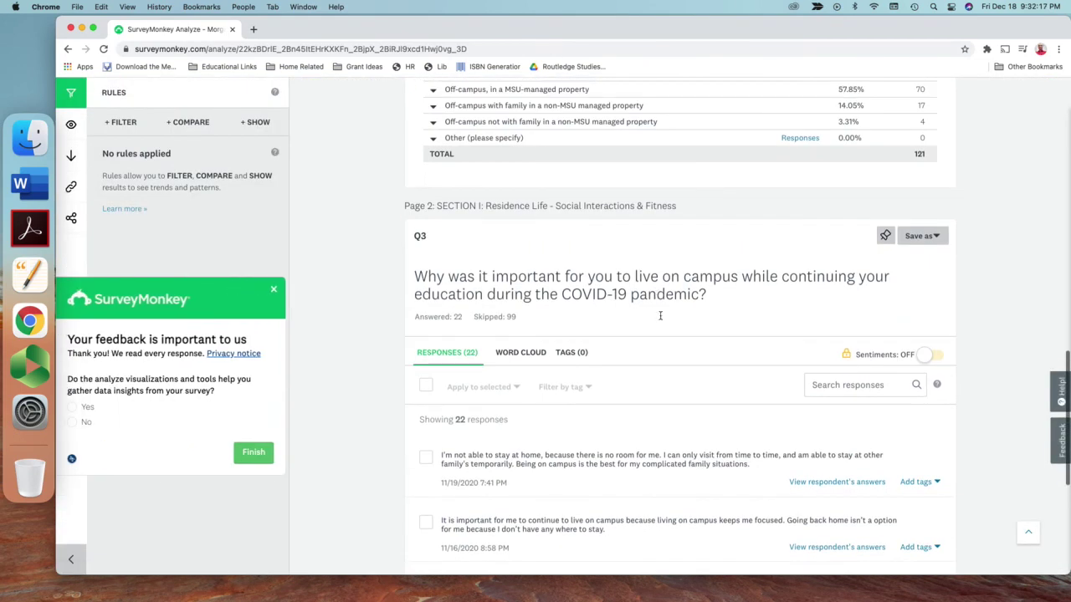
{"action": "scroll", "coordinate": [633, 409], "scroll_direction": "down", "scroll_amount": 10}
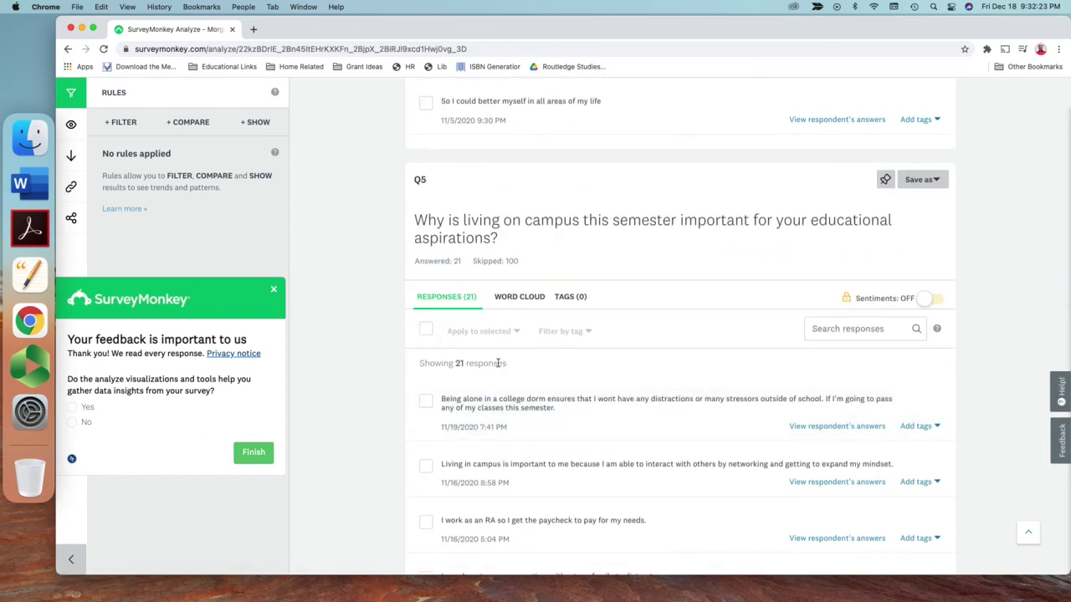
{"action": "scroll", "coordinate": [498, 364], "scroll_direction": "down", "scroll_amount": 3}
{"action": "scroll", "coordinate": [544, 430], "scroll_direction": "down", "scroll_amount": 10}
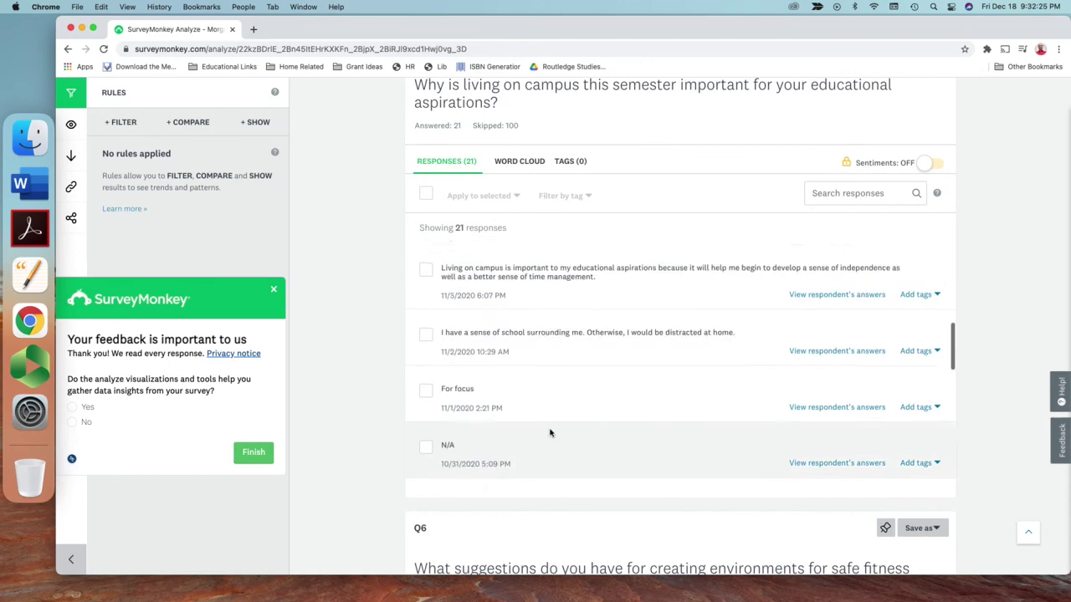
{"action": "scroll", "coordinate": [535, 418], "scroll_direction": "down", "scroll_amount": 10}
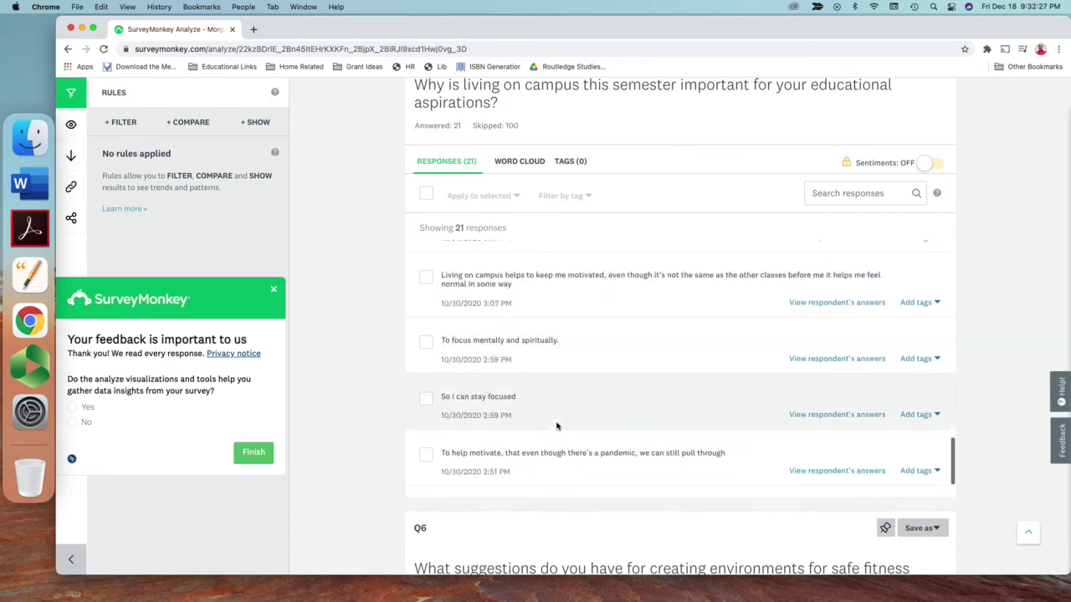
{"action": "scroll", "coordinate": [540, 423], "scroll_direction": "down", "scroll_amount": 10}
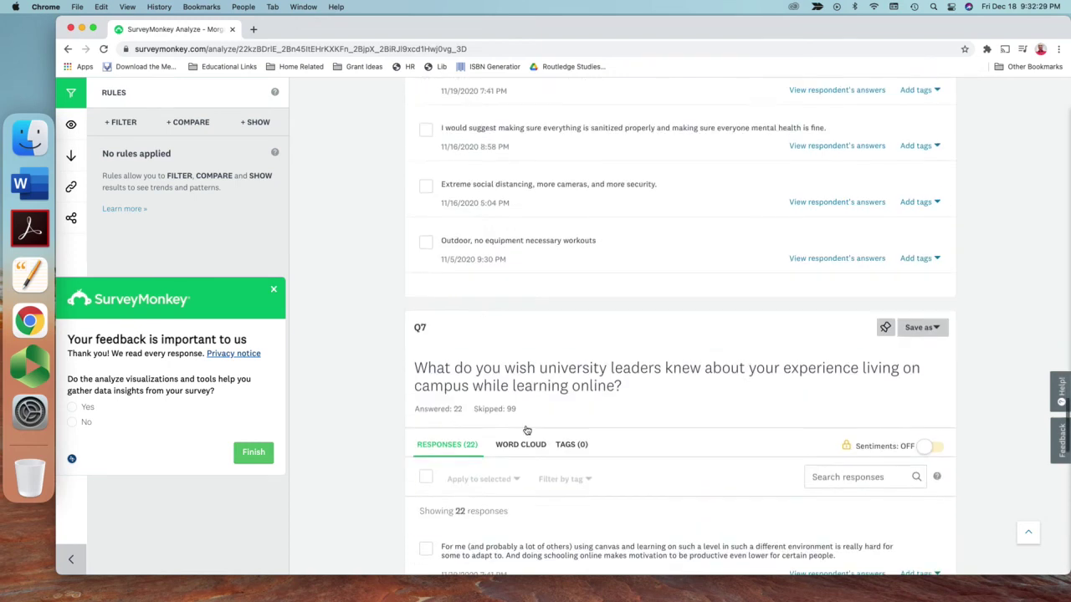
{"action": "scroll", "coordinate": [526, 430], "scroll_direction": "down", "scroll_amount": 2}
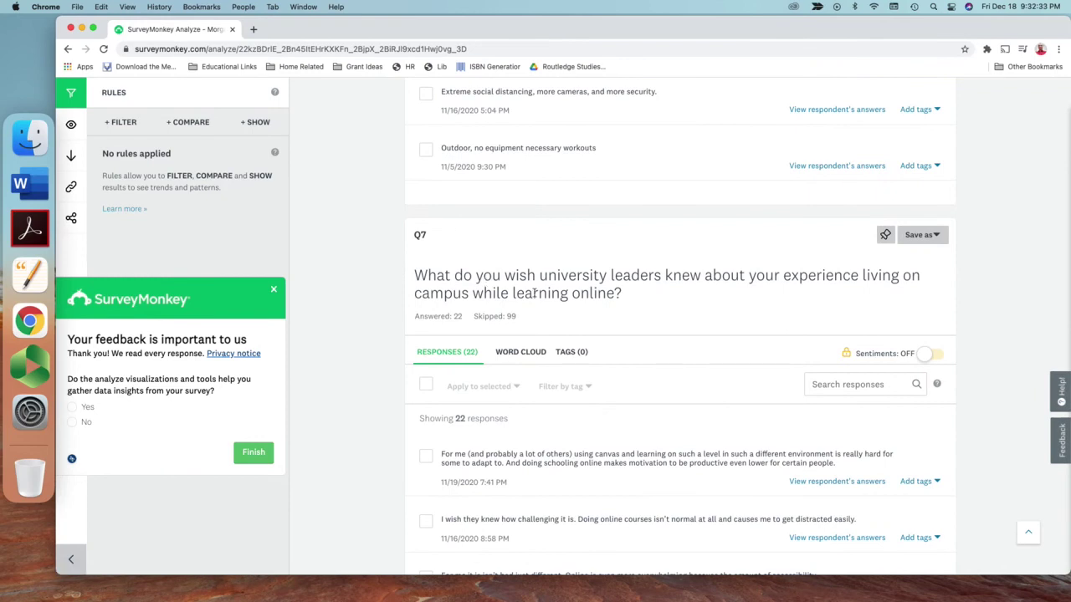
View question 7's word cloud and inspect individual words, check the word frequencies as a list and return to the cloud view.
{"action": "left_click", "coordinate": [521, 356]}
{"action": "scroll", "coordinate": [616, 390], "scroll_direction": "down", "scroll_amount": 3}
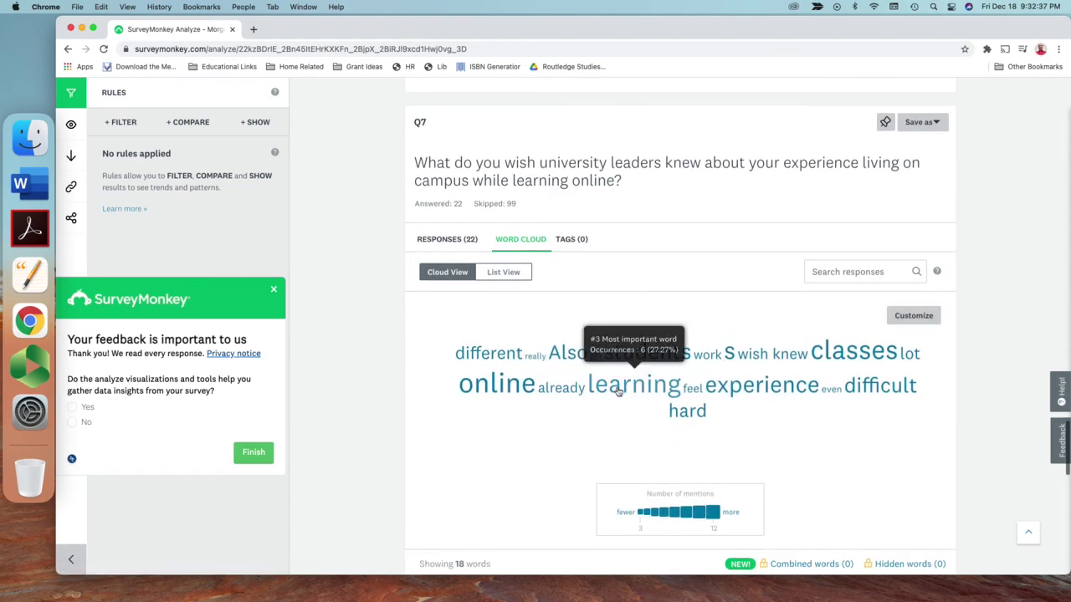
{"action": "mouse_move", "coordinate": [748, 395]}
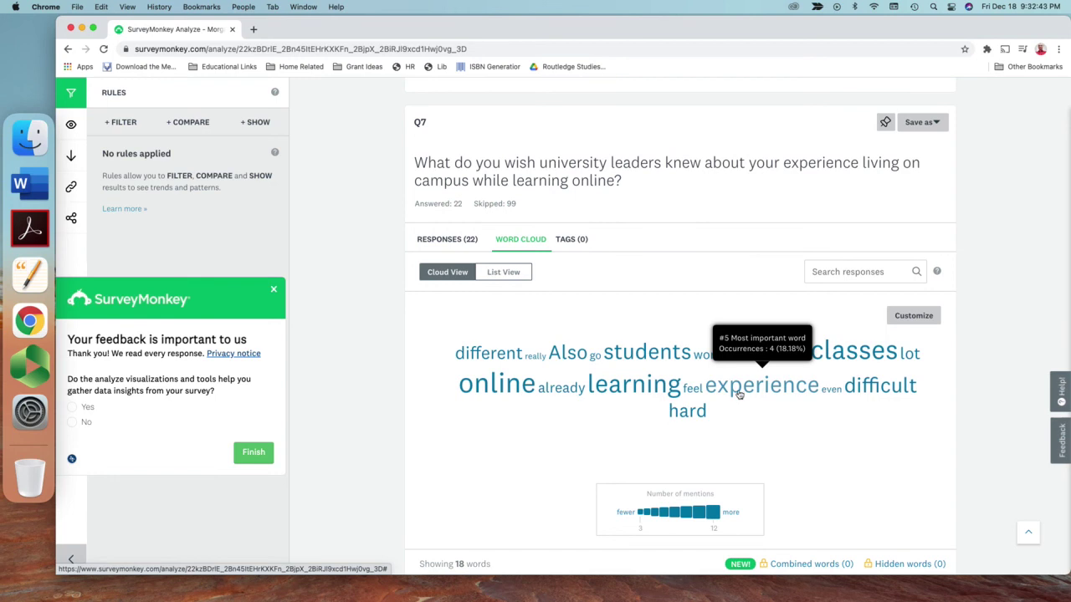
{"action": "left_click", "coordinate": [507, 272]}
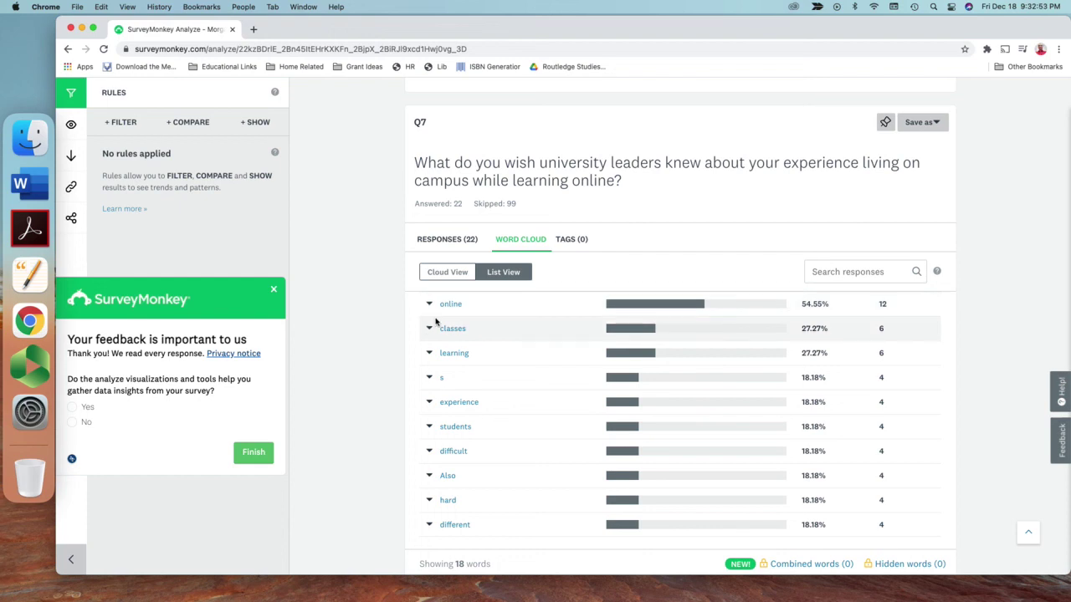
{"action": "left_click", "coordinate": [450, 272]}
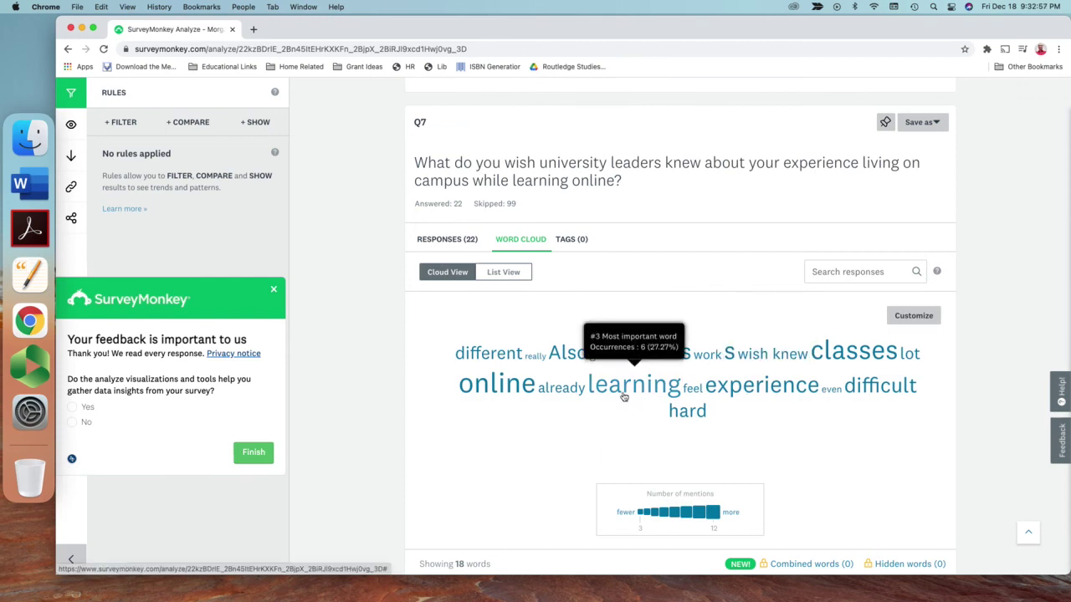
Review the color customization options for the question 7 word cloud and cancel without changing them.
{"action": "left_click", "coordinate": [913, 315]}
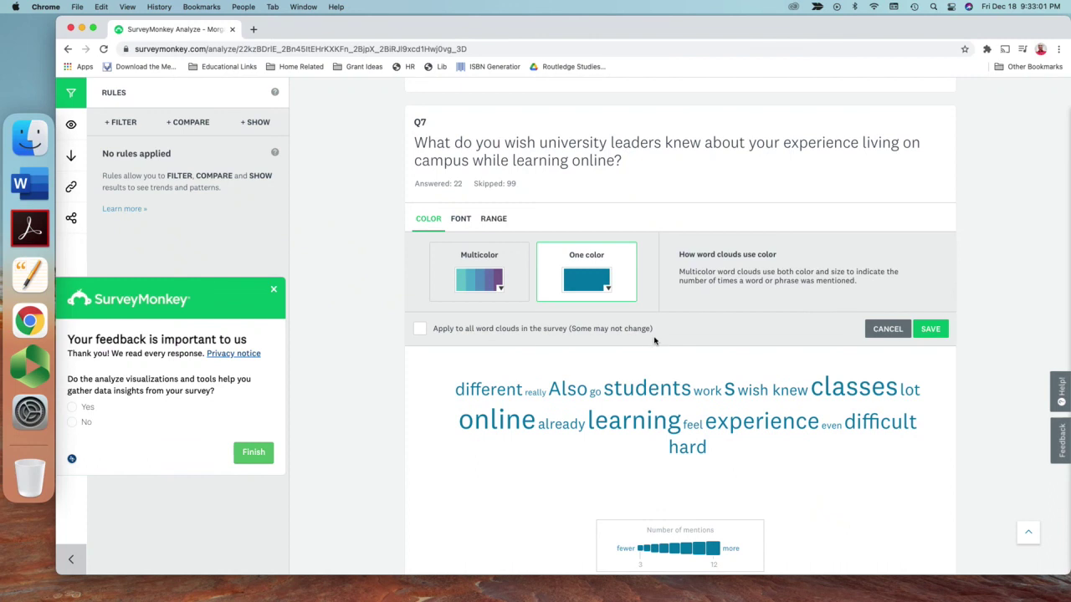
{"action": "scroll", "coordinate": [668, 343], "scroll_direction": "down", "scroll_amount": 2}
{"action": "left_click", "coordinate": [887, 244]}
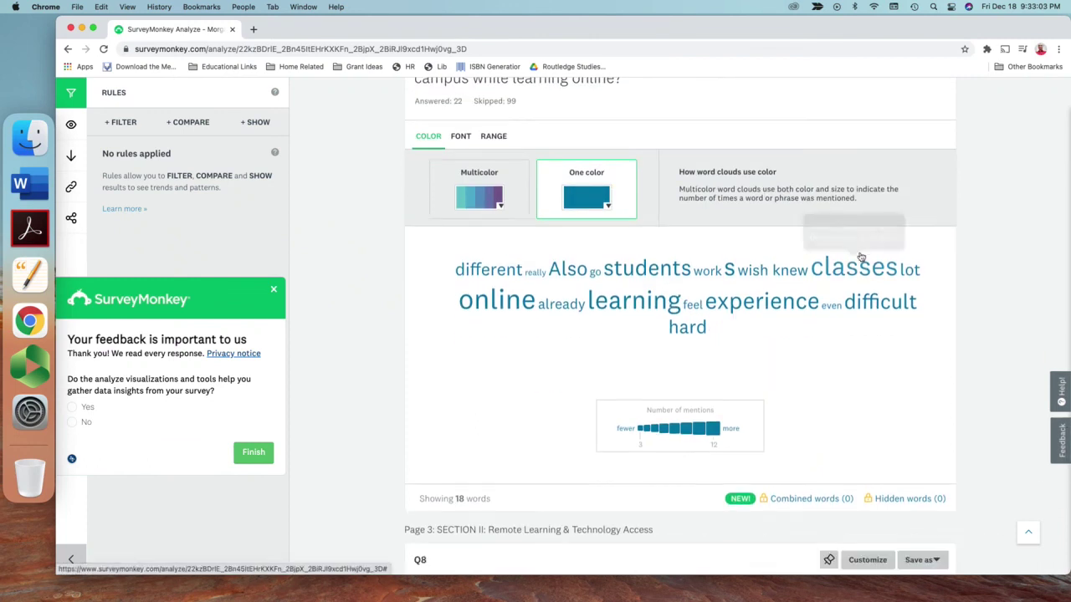
Compare horizontal and vertical bar charts for question 8, and save the stacked vertical bar type for all questions.
{"action": "scroll", "coordinate": [670, 258], "scroll_direction": "down", "scroll_amount": 2}
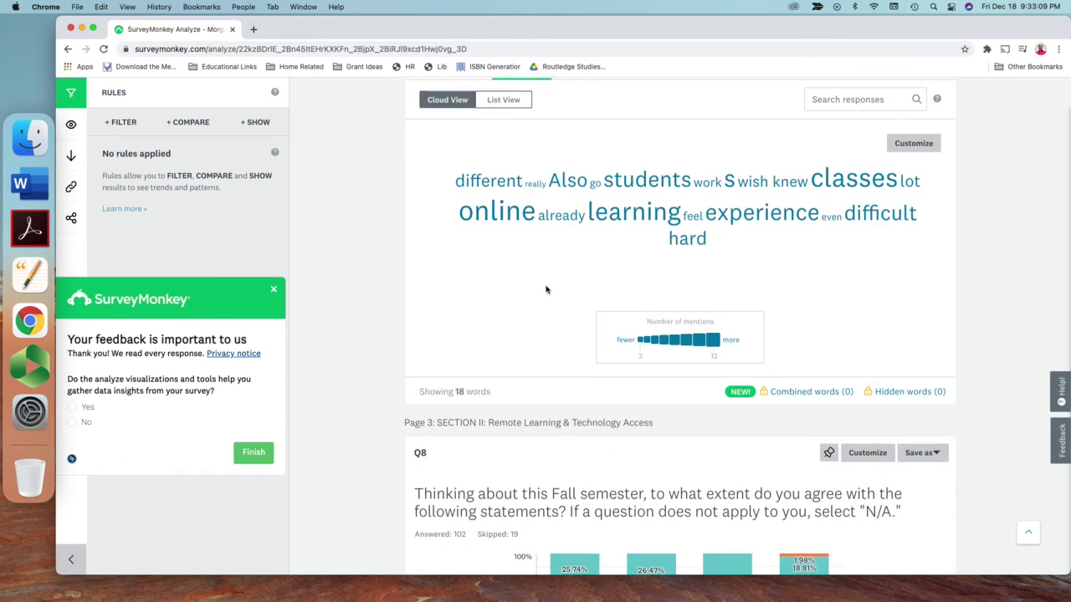
{"action": "scroll", "coordinate": [546, 290], "scroll_direction": "down", "scroll_amount": 3}
{"action": "scroll", "coordinate": [545, 290], "scroll_direction": "down", "scroll_amount": 6}
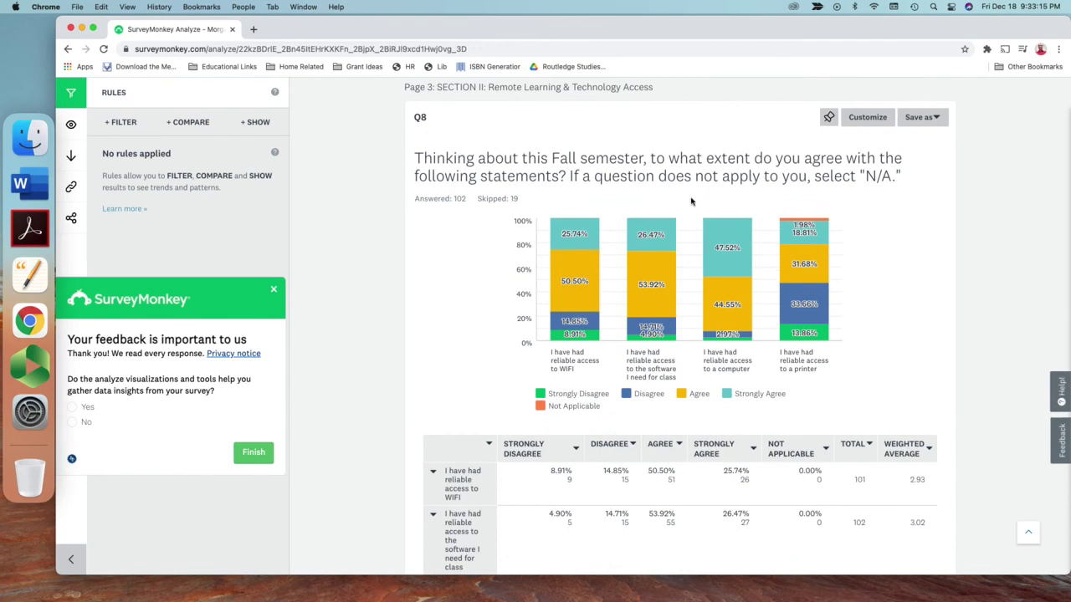
{"action": "left_click", "coordinate": [867, 122]}
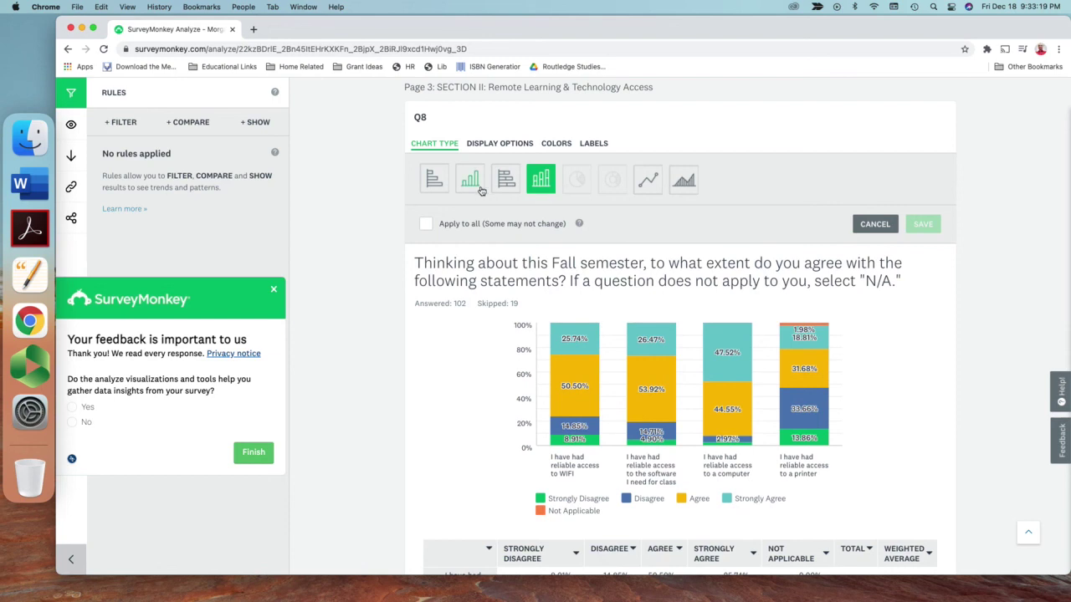
{"action": "left_click", "coordinate": [434, 179]}
{"action": "scroll", "coordinate": [701, 392], "scroll_direction": "down", "scroll_amount": 1}
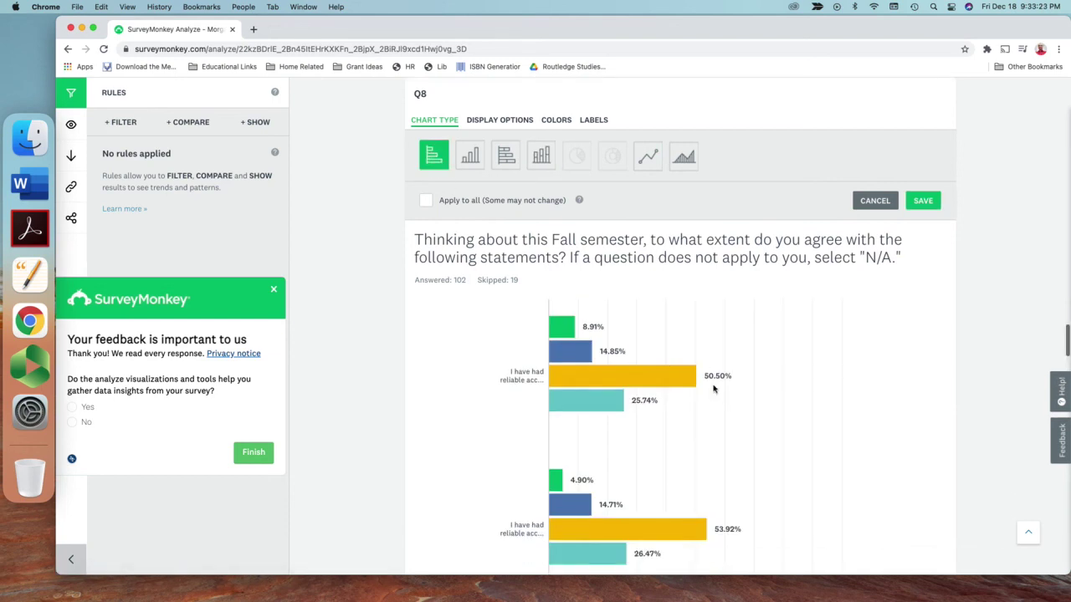
{"action": "left_click", "coordinate": [469, 156]}
{"action": "left_click", "coordinate": [542, 156]}
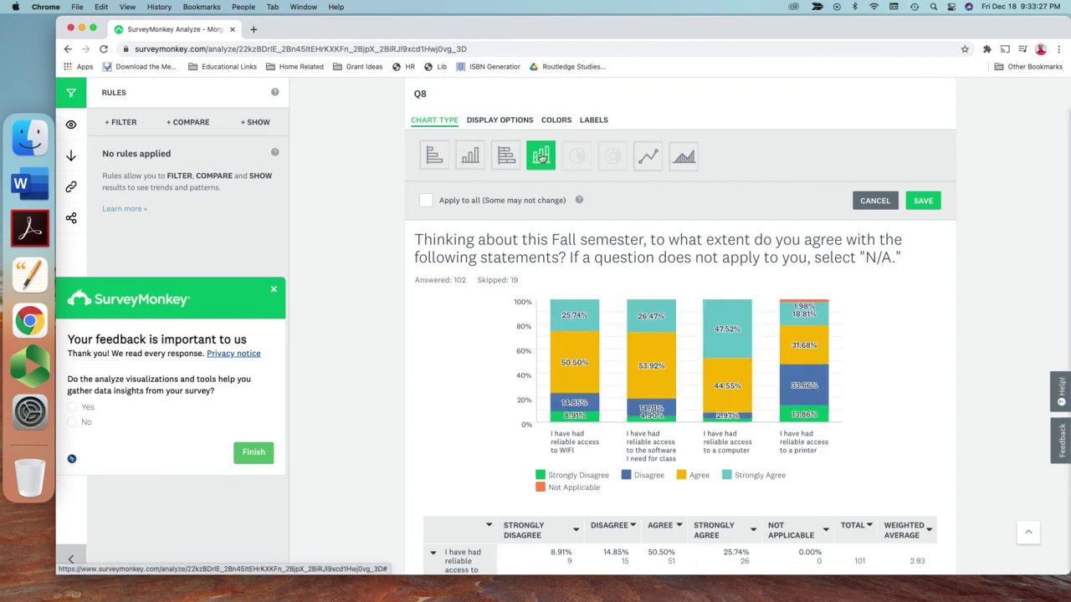
{"action": "left_click", "coordinate": [426, 201]}
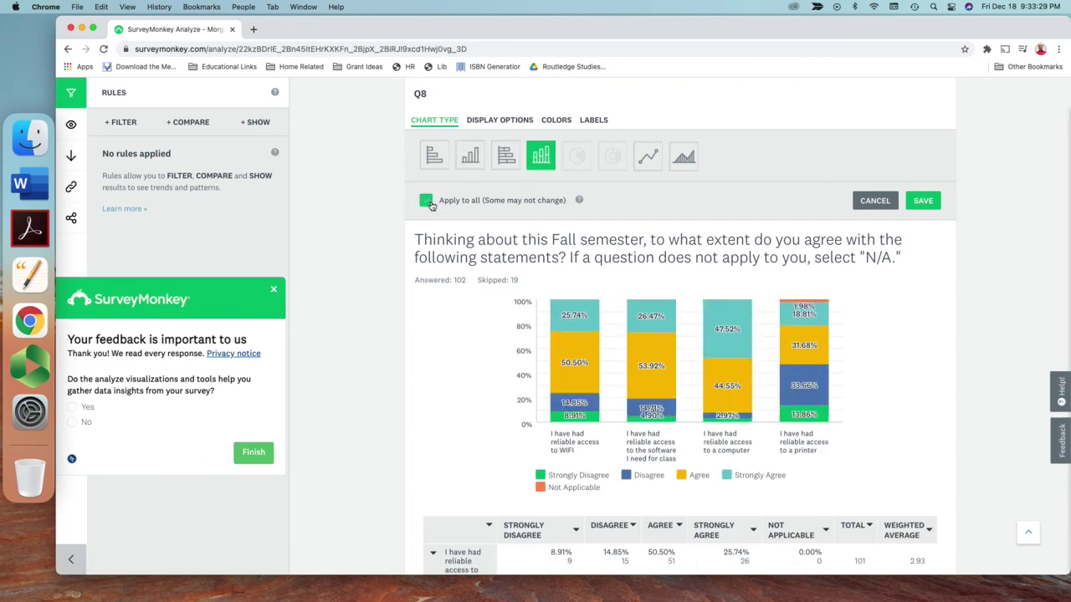
{"action": "left_click", "coordinate": [921, 203]}
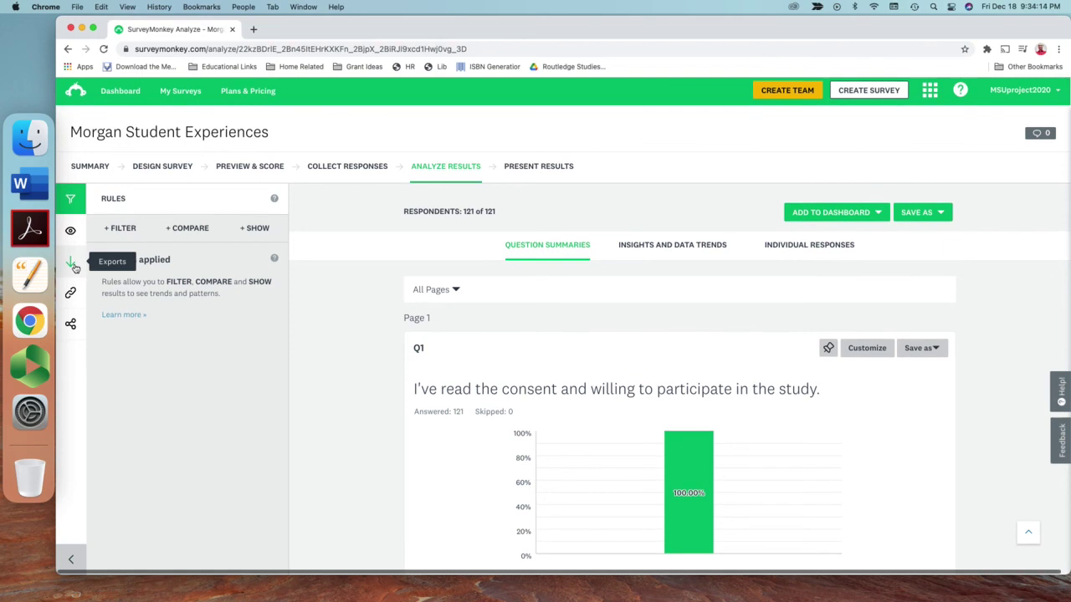
Export all summary data as a PDF with open-ended responses and without starting each question on a new page, and download Data_All_201218.pdf.
{"action": "left_click", "coordinate": [72, 264]}
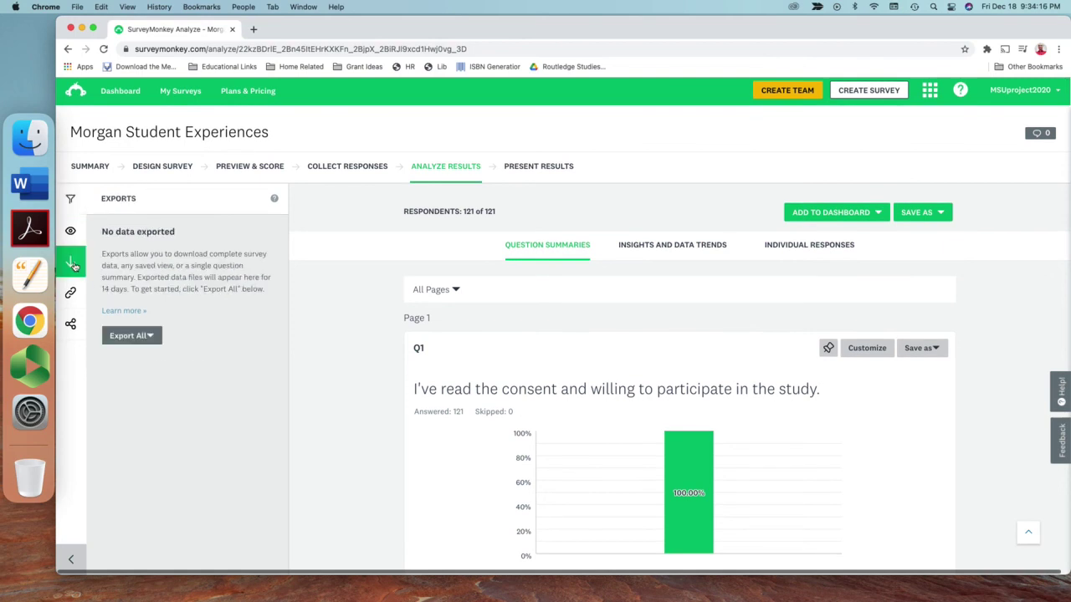
{"action": "left_click", "coordinate": [152, 339]}
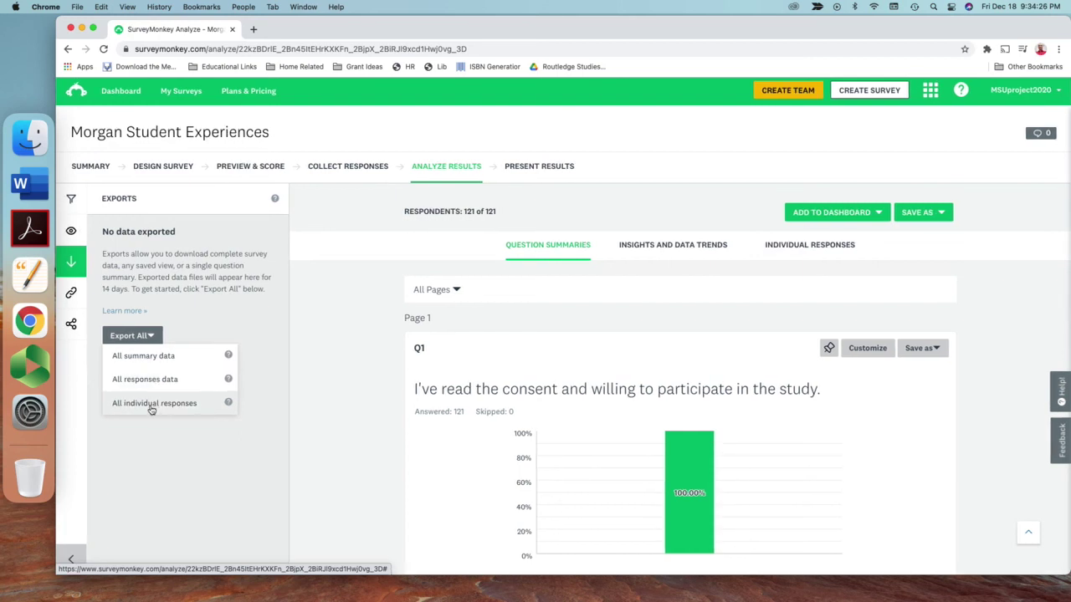
{"action": "left_click", "coordinate": [141, 359]}
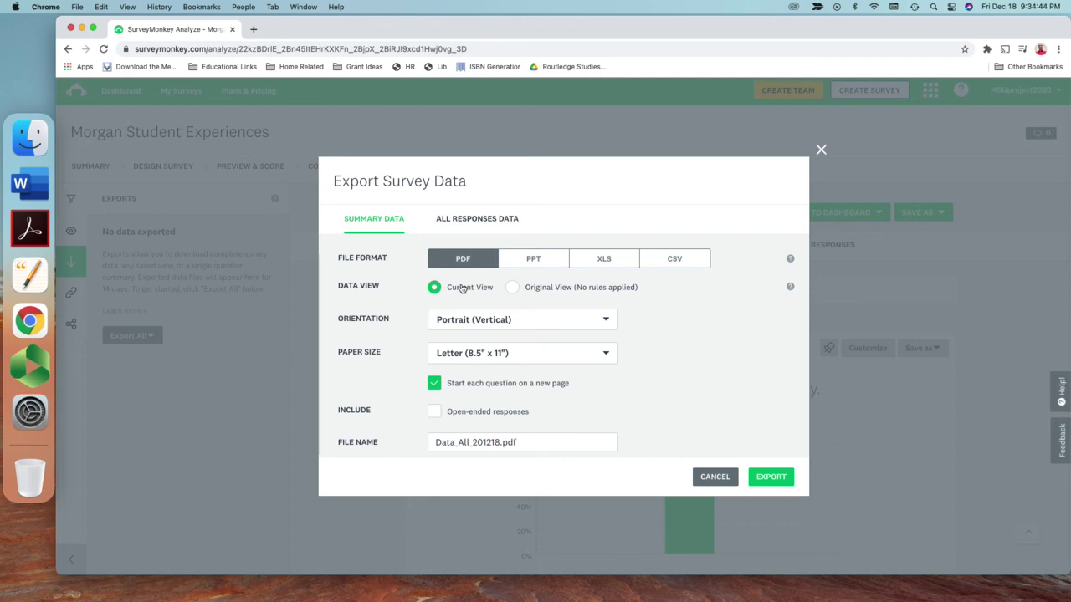
{"action": "left_click", "coordinate": [433, 383]}
{"action": "left_click", "coordinate": [434, 413]}
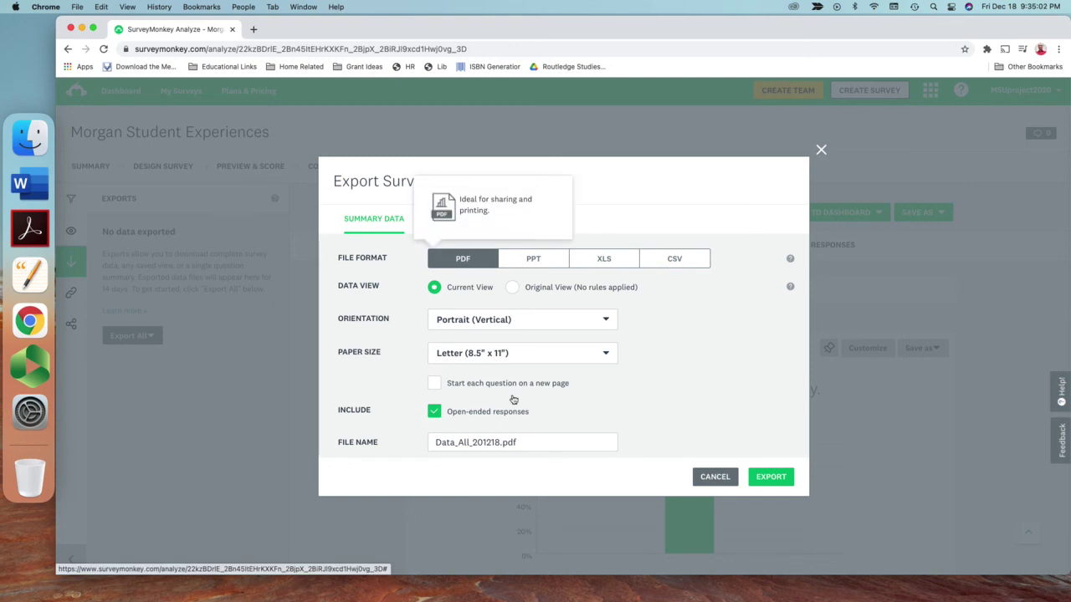
{"action": "left_click", "coordinate": [767, 479]}
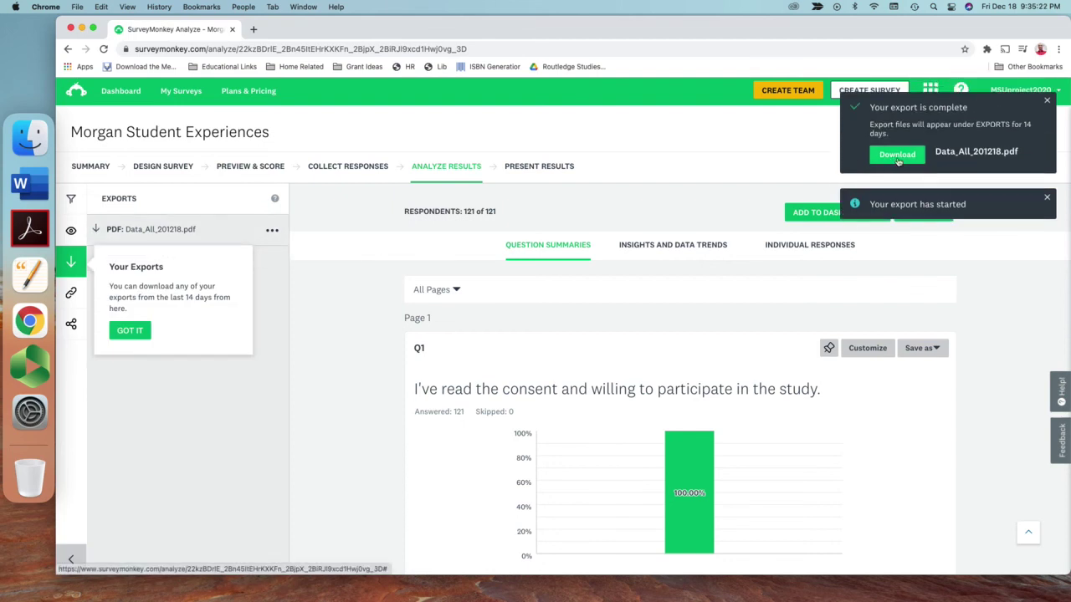
{"action": "left_click", "coordinate": [894, 161]}
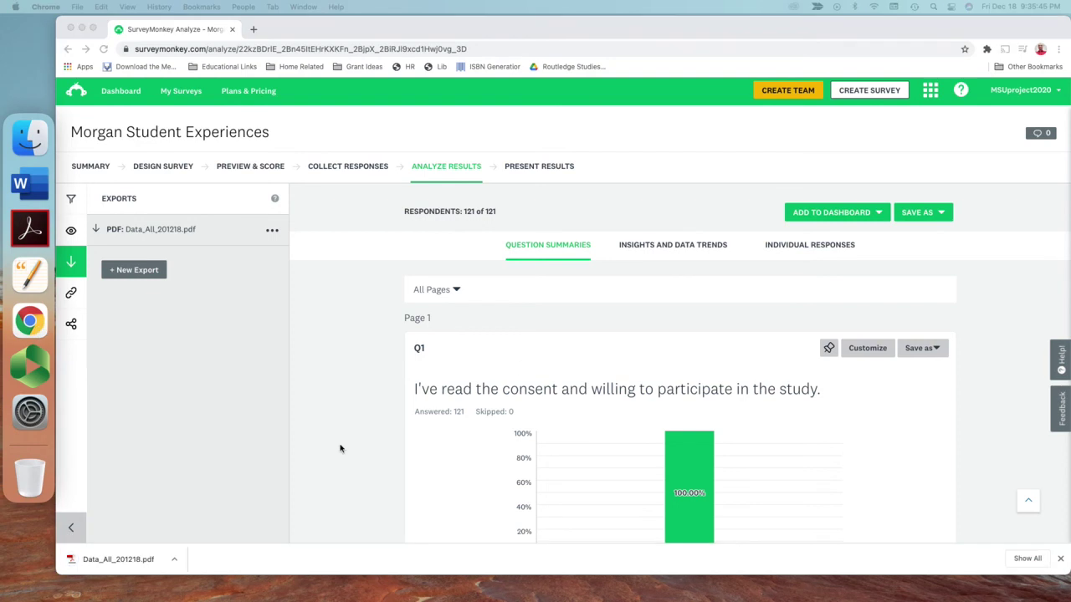
Open the downloaded Data_All_201218.pdf and examine its charts and open-ended responses from question 1 through question 8.
{"action": "left_click", "coordinate": [104, 567]}
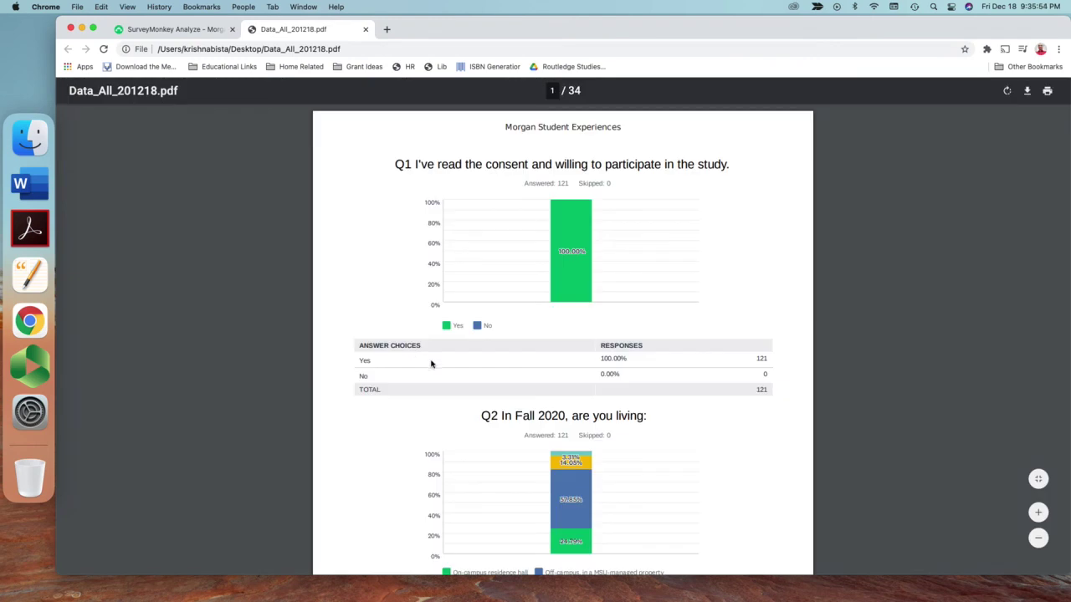
{"action": "scroll", "coordinate": [431, 363], "scroll_direction": "down", "scroll_amount": 10}
{"action": "scroll", "coordinate": [435, 365], "scroll_direction": "down", "scroll_amount": 3}
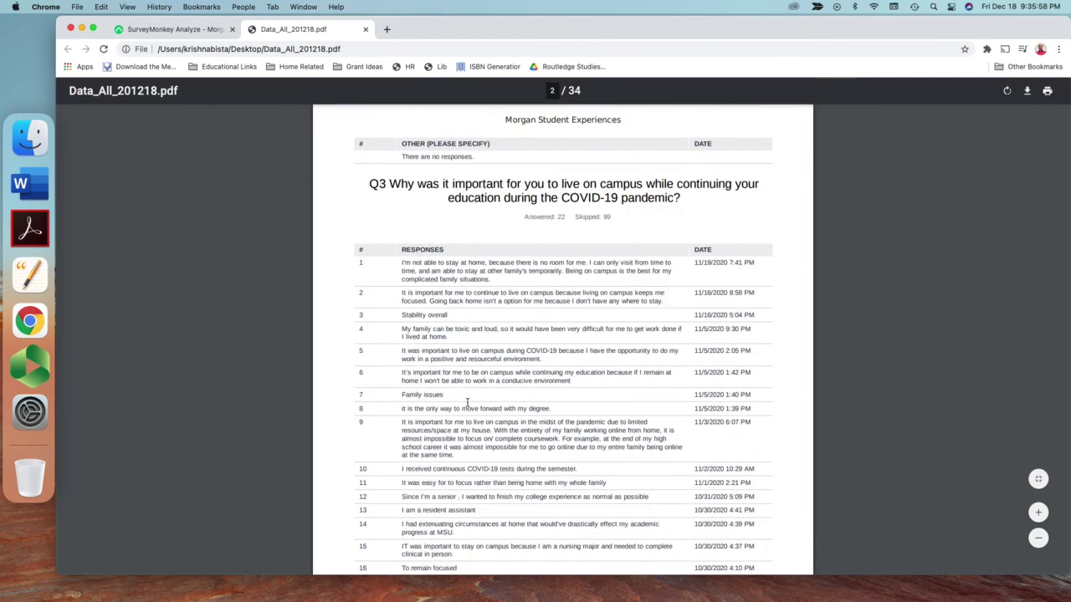
{"action": "scroll", "coordinate": [467, 403], "scroll_direction": "down", "scroll_amount": 3}
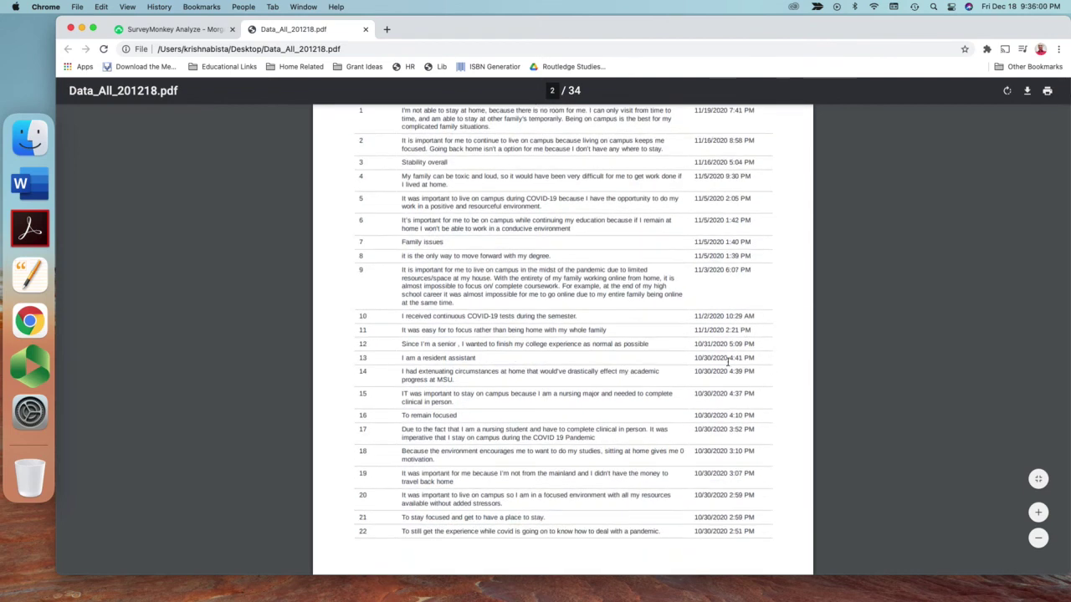
{"action": "scroll", "coordinate": [724, 362], "scroll_direction": "up", "scroll_amount": 2}
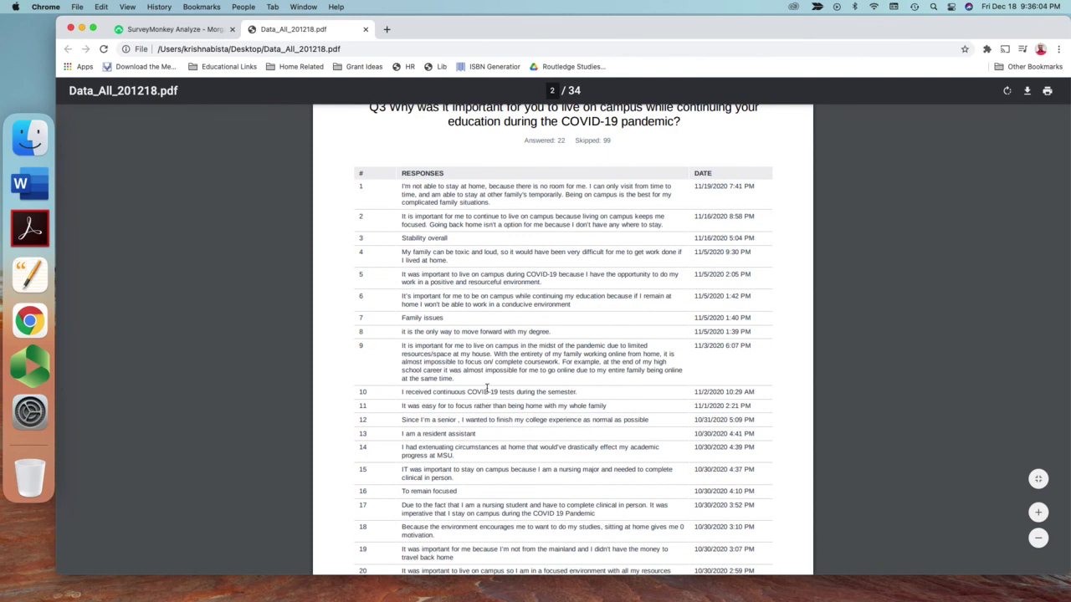
{"action": "scroll", "coordinate": [479, 399], "scroll_direction": "down", "scroll_amount": 9}
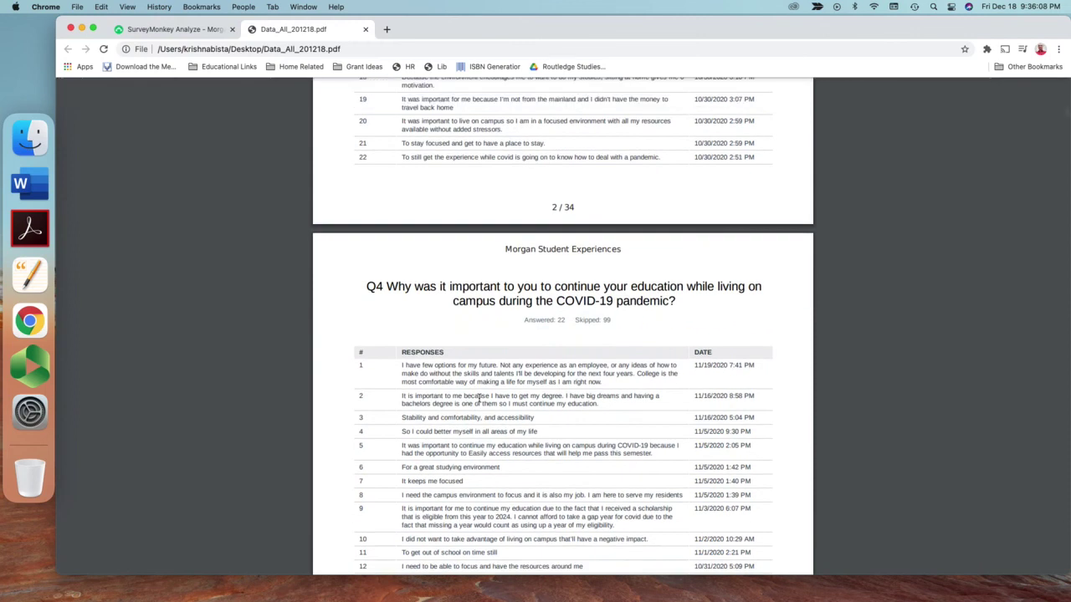
{"action": "scroll", "coordinate": [478, 399], "scroll_direction": "down", "scroll_amount": 4}
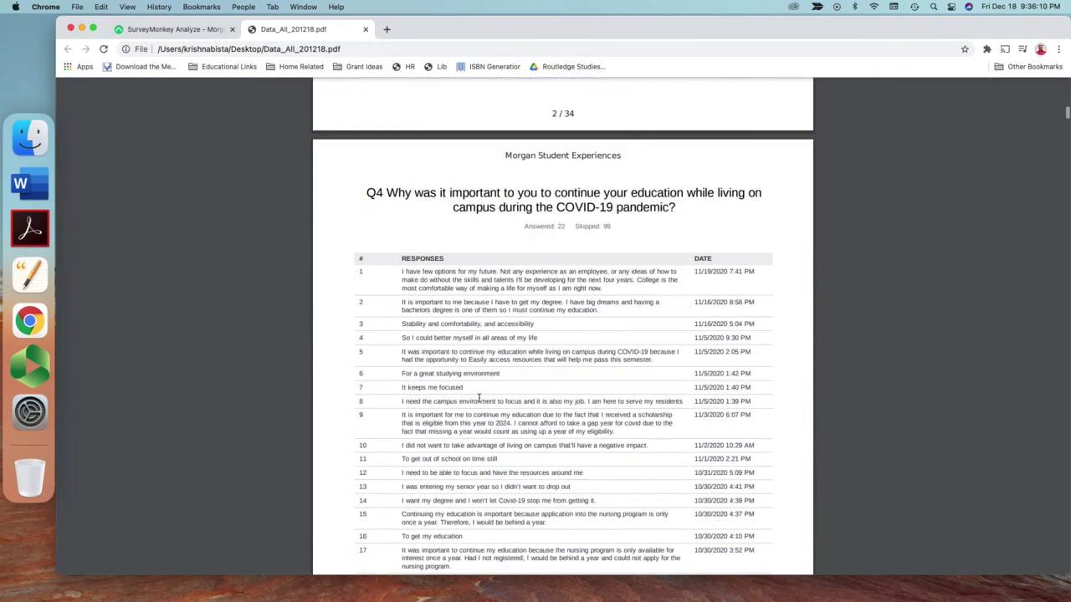
{"action": "scroll", "coordinate": [479, 399], "scroll_direction": "down", "scroll_amount": 20}
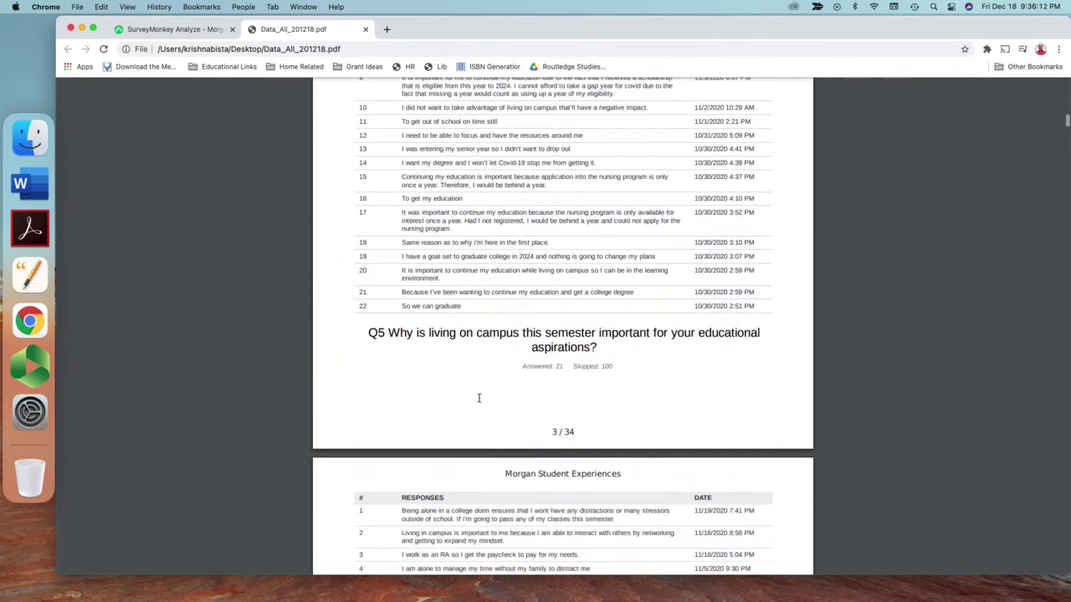
{"action": "scroll", "coordinate": [479, 398], "scroll_direction": "down", "scroll_amount": 15}
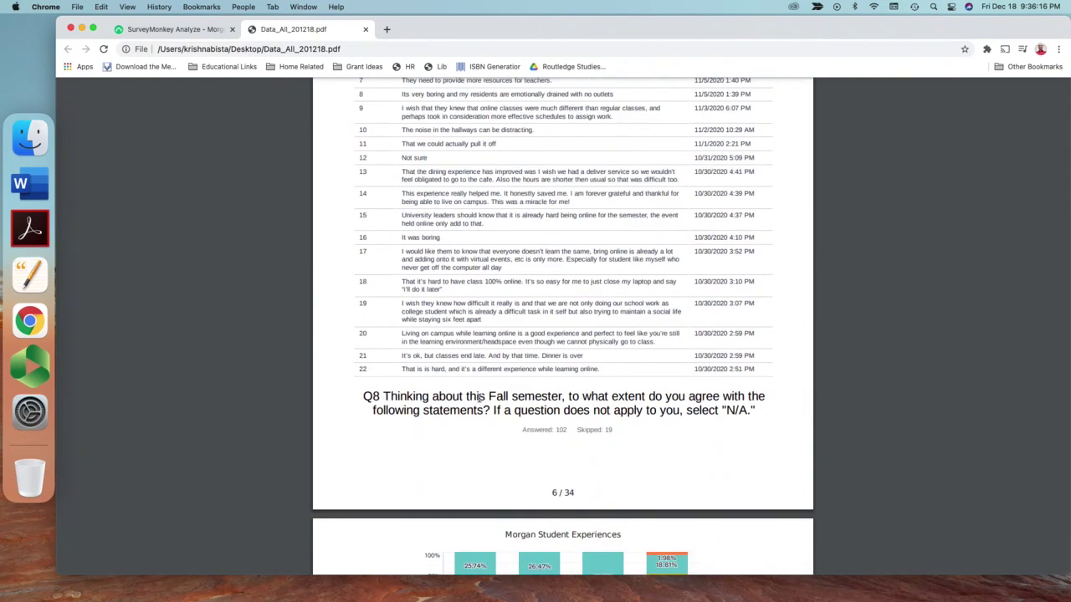
{"action": "scroll", "coordinate": [481, 398], "scroll_direction": "up", "scroll_amount": 20}
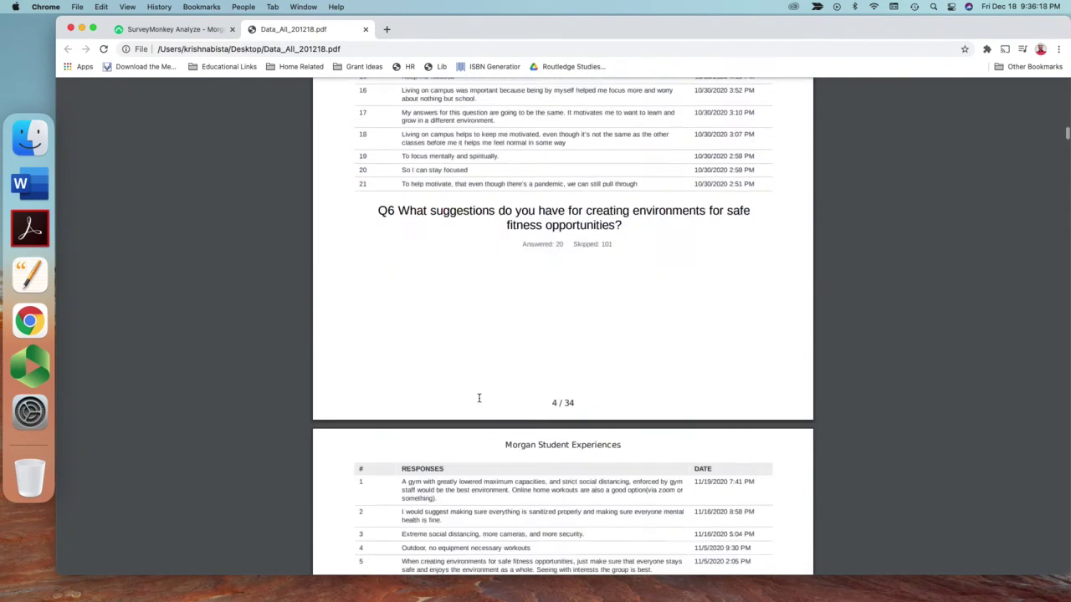
{"action": "scroll", "coordinate": [546, 350], "scroll_direction": "down", "scroll_amount": 5}
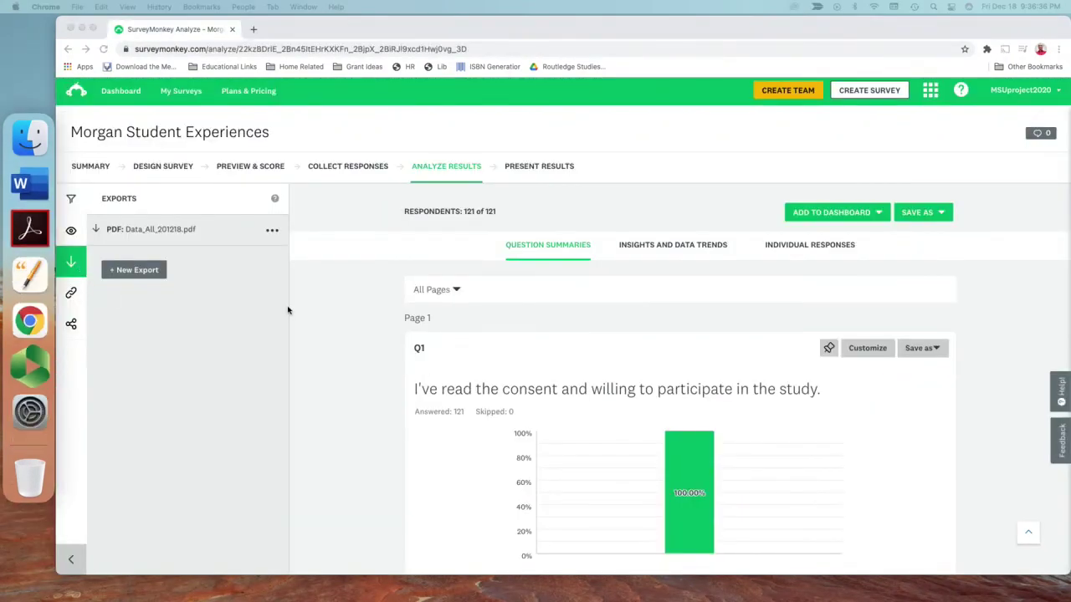
Create a new export of all responses data in SPSS format, using the current view and the file name Data_All_201218.zip.
{"action": "left_click", "coordinate": [75, 264]}
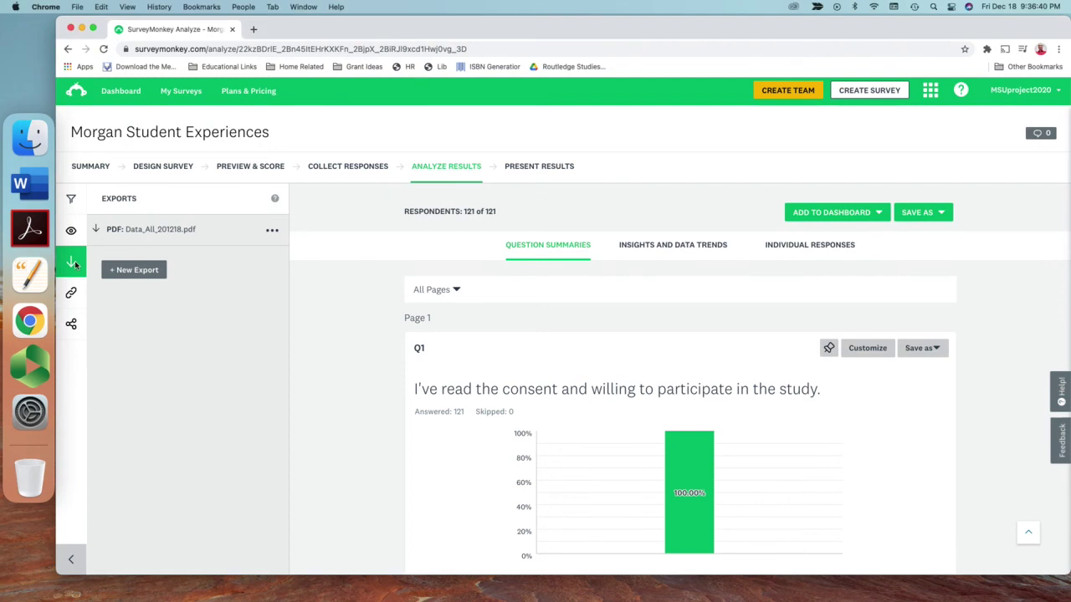
{"action": "left_click", "coordinate": [131, 273]}
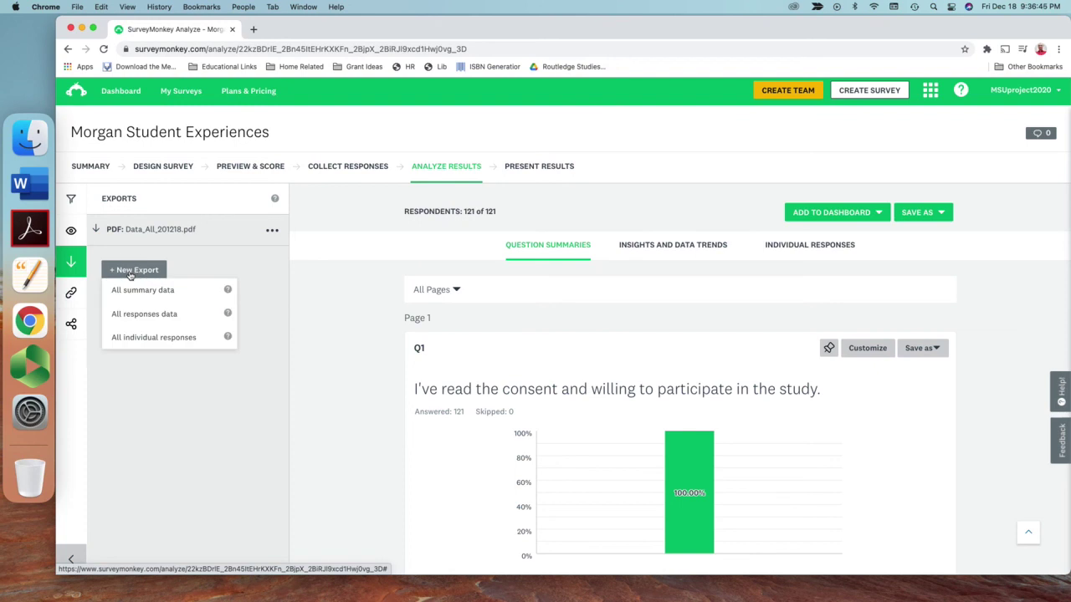
{"action": "left_click", "coordinate": [145, 339]}
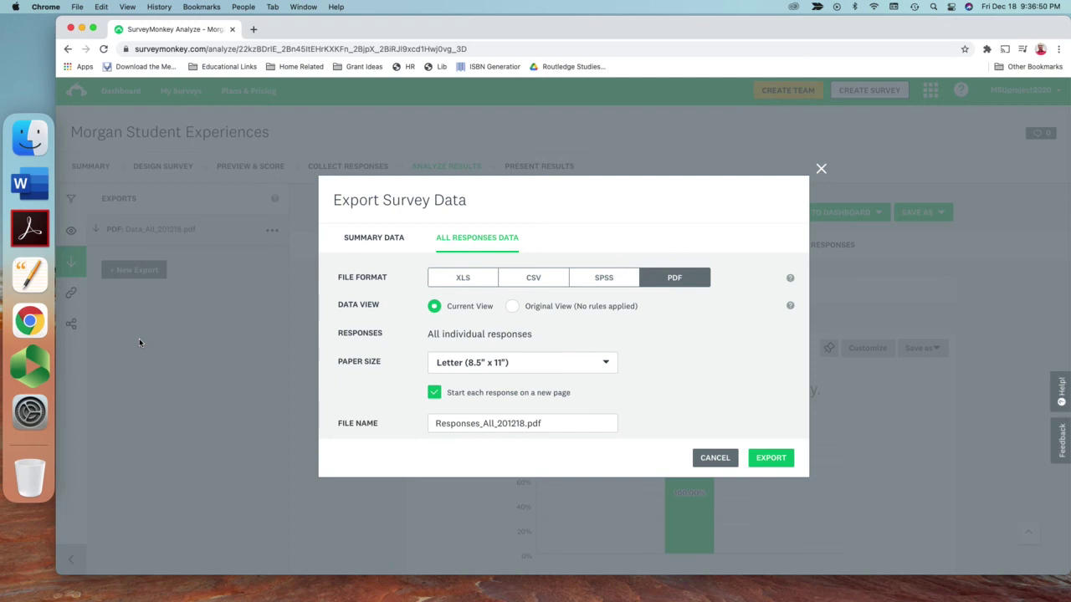
{"action": "left_click", "coordinate": [596, 284]}
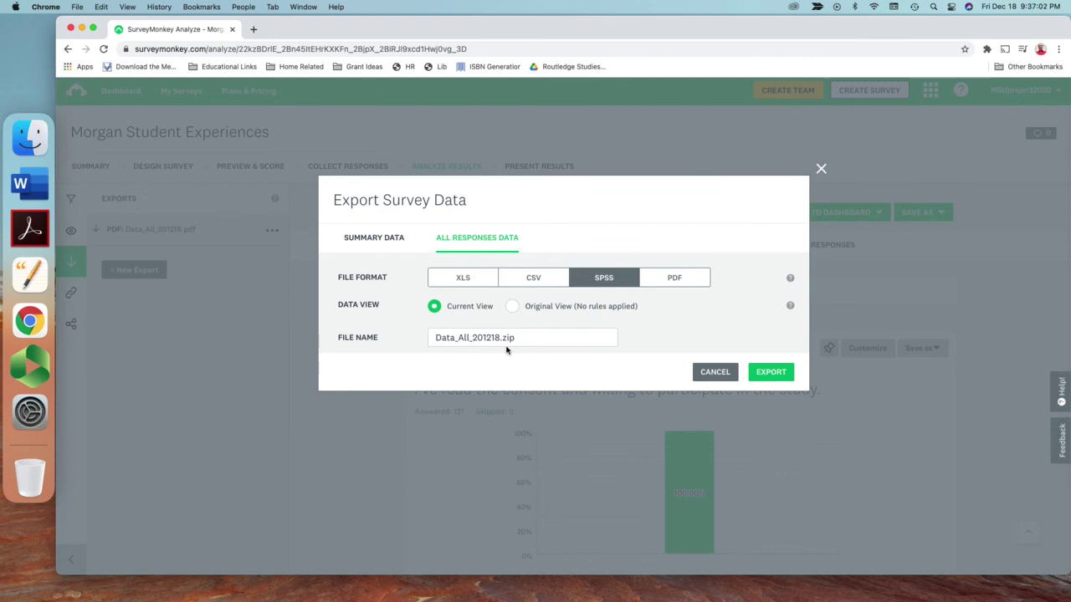
{"action": "left_click", "coordinate": [770, 374]}
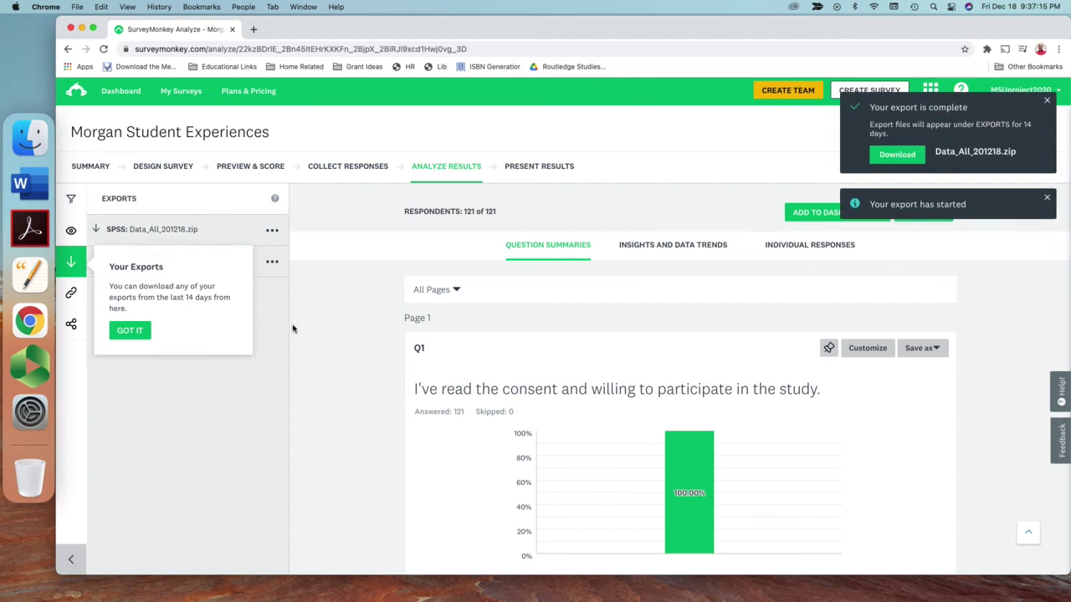
Dismiss the exports hint and download Data_All_201218 to the Desktop as a zip archive.
{"action": "left_click", "coordinate": [241, 289]}
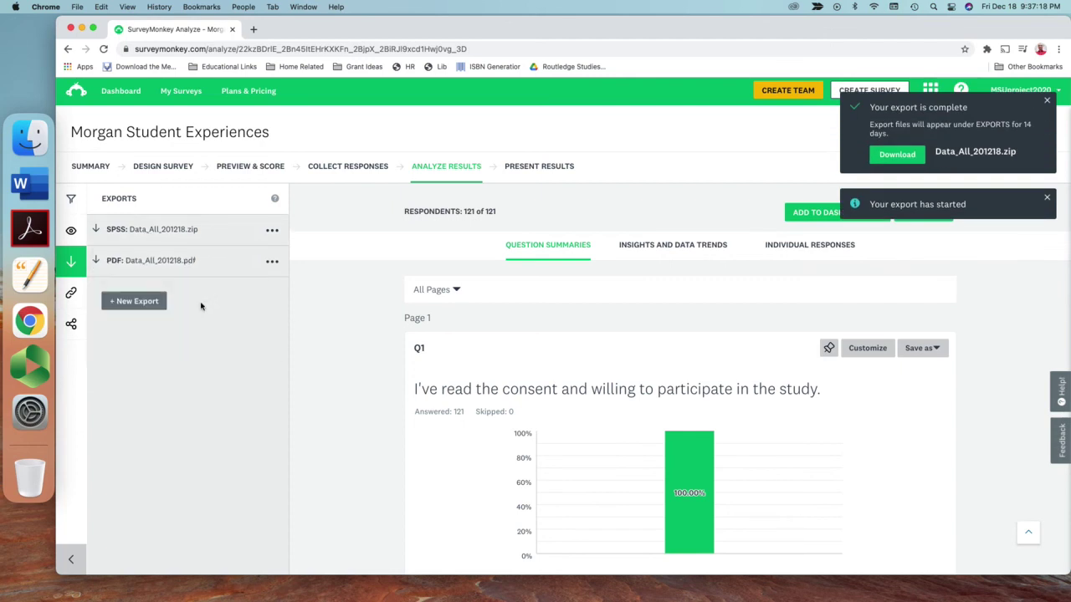
{"action": "left_click", "coordinate": [270, 230]}
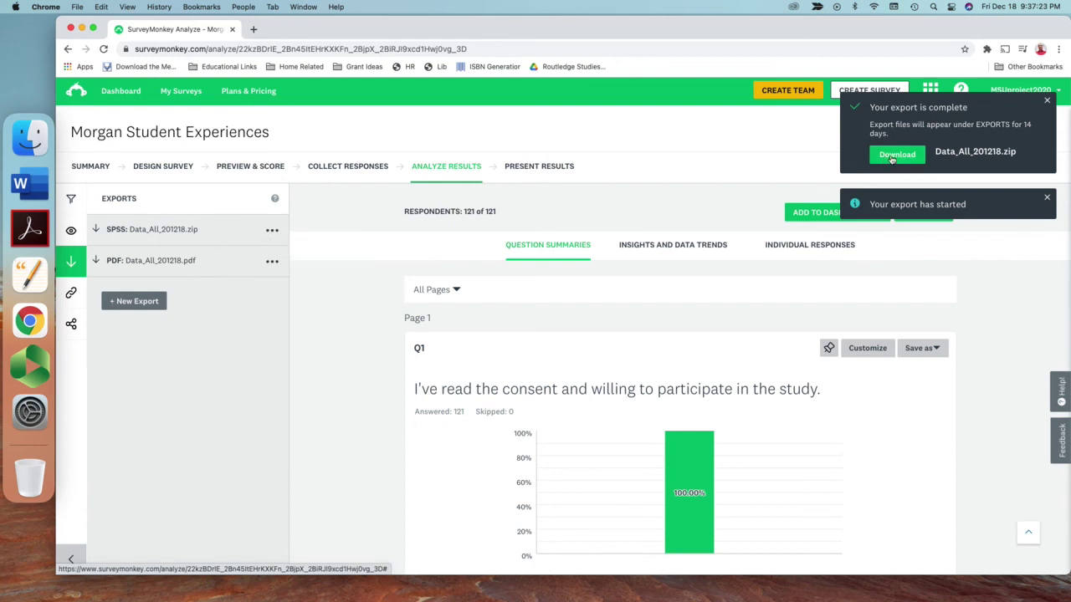
{"action": "left_click", "coordinate": [892, 157]}
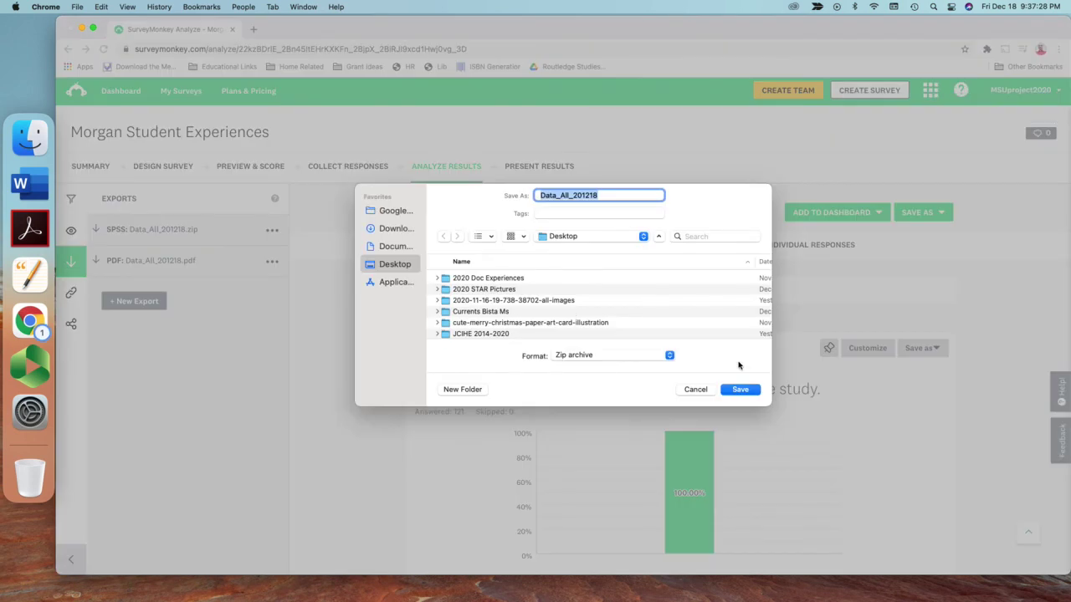
{"action": "left_click", "coordinate": [740, 389]}
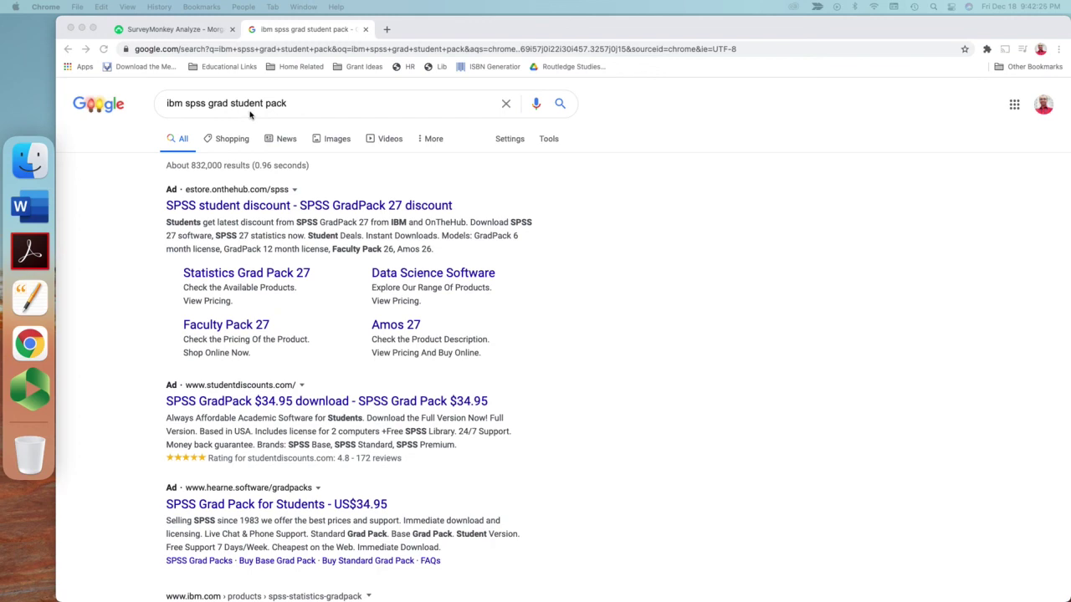
Review the Google search results for "ibm spss grad student pack" to compare student offers for SPSS.
{"action": "left_click", "coordinate": [295, 105]}
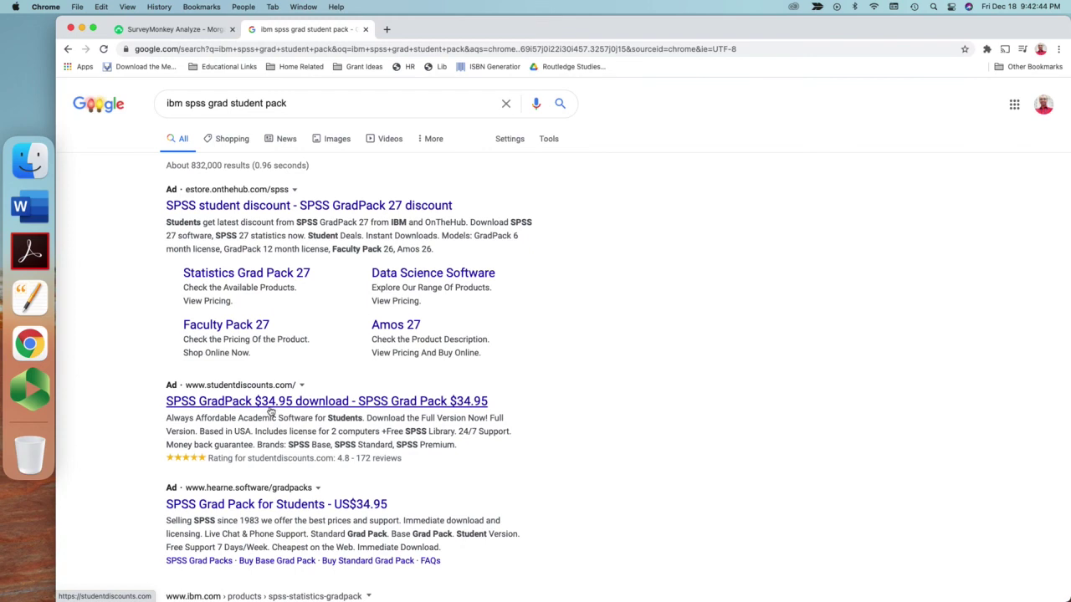
{"action": "scroll", "coordinate": [227, 181], "scroll_direction": "down", "scroll_amount": 2}
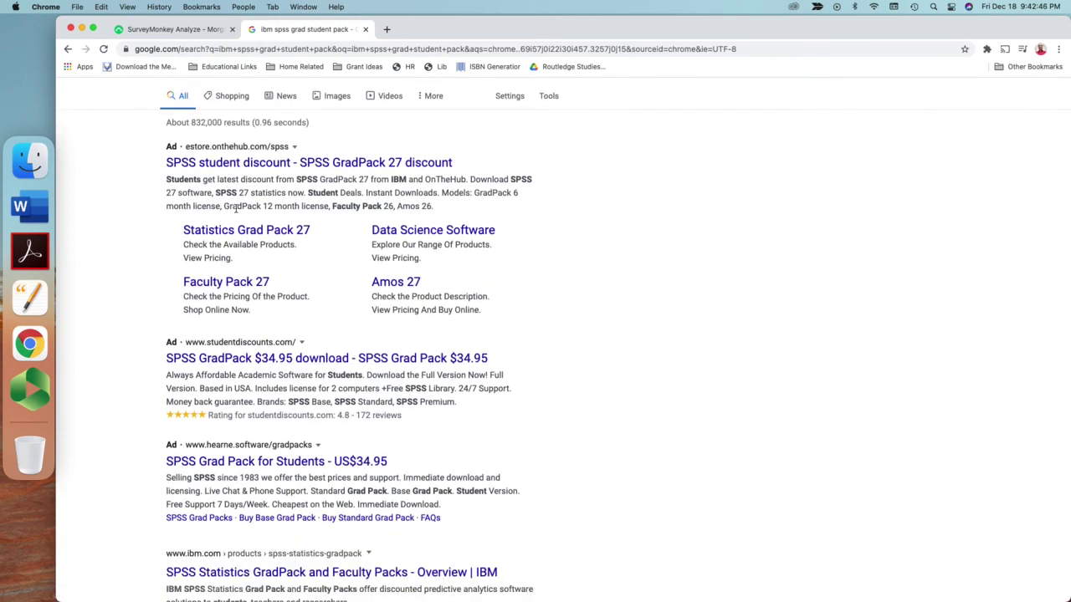
{"action": "scroll", "coordinate": [236, 209], "scroll_direction": "up", "scroll_amount": 1}
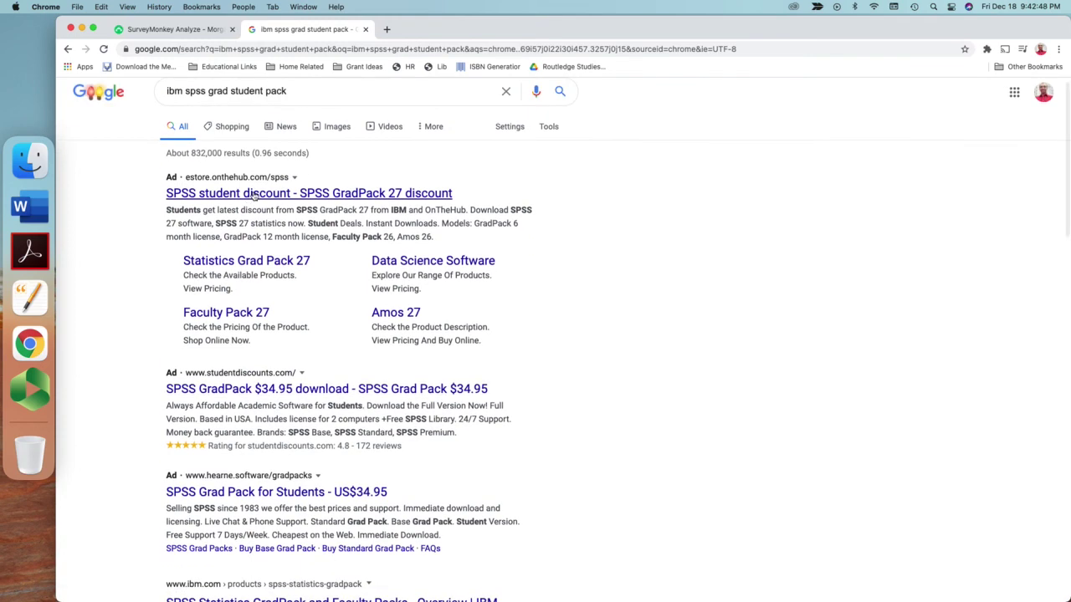
Open the OnTheHub SPSS student discount result and examine the modules and prices of the Premium and Standard GradPack 27 rentals.
{"action": "left_click", "coordinate": [257, 194]}
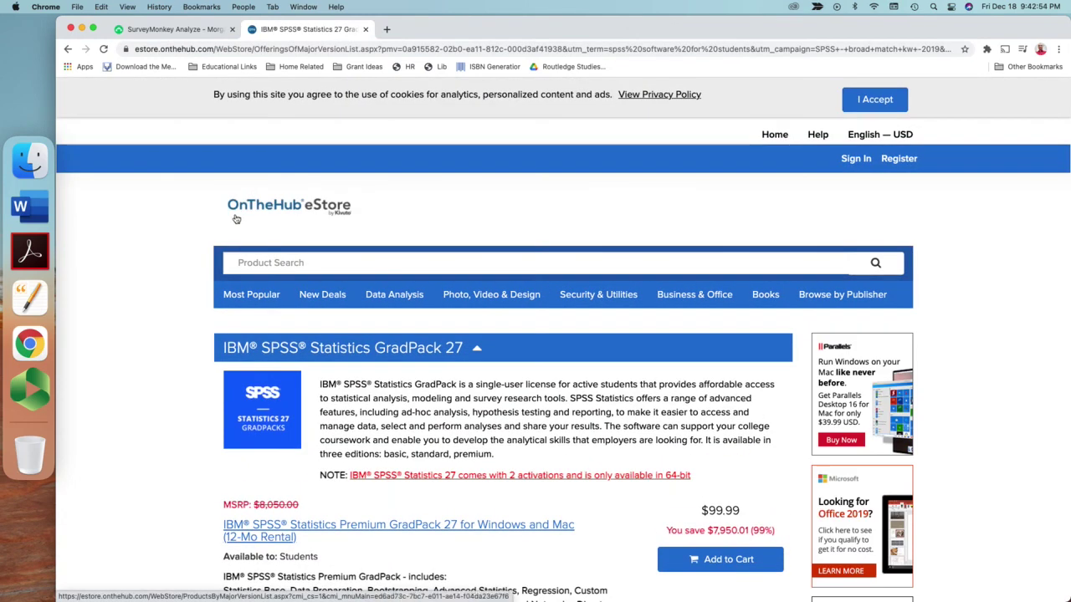
{"action": "scroll", "coordinate": [479, 405], "scroll_direction": "down", "scroll_amount": 3}
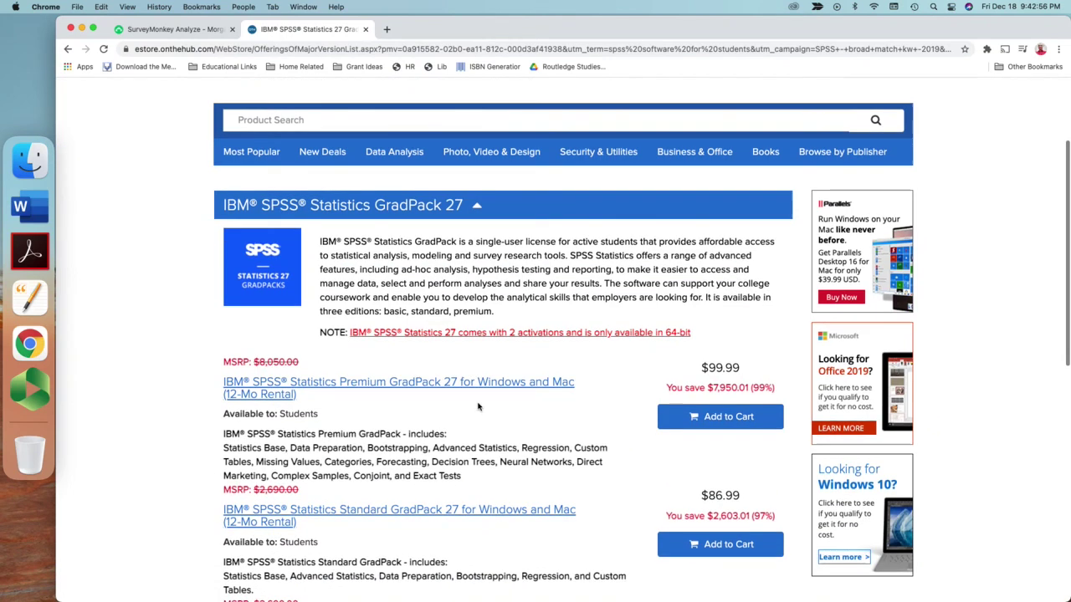
{"action": "scroll", "coordinate": [481, 408], "scroll_direction": "down", "scroll_amount": 2}
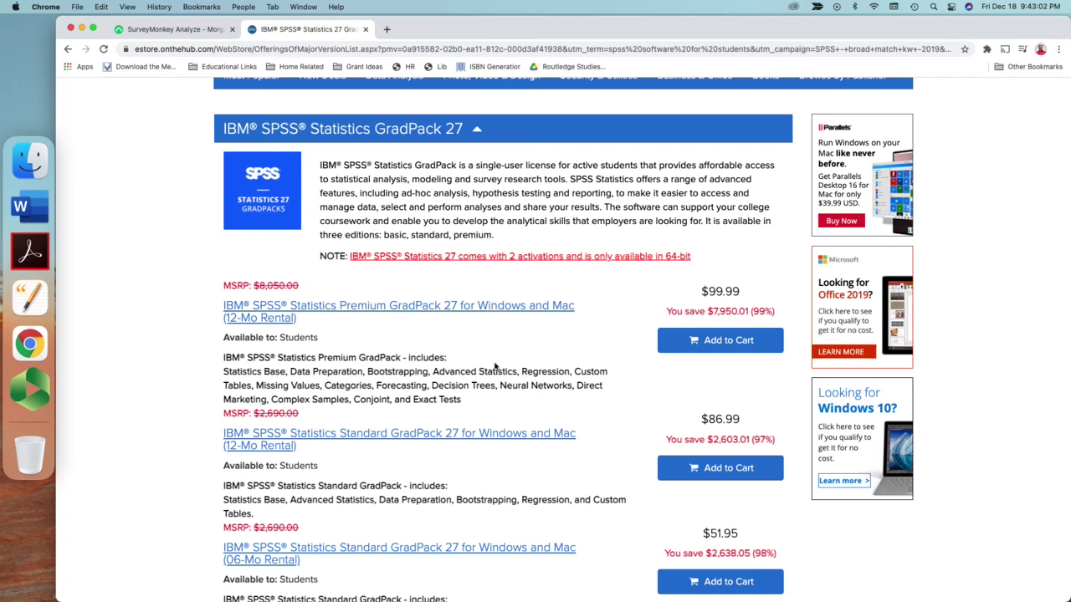
{"action": "scroll", "coordinate": [494, 366], "scroll_direction": "down", "scroll_amount": 3}
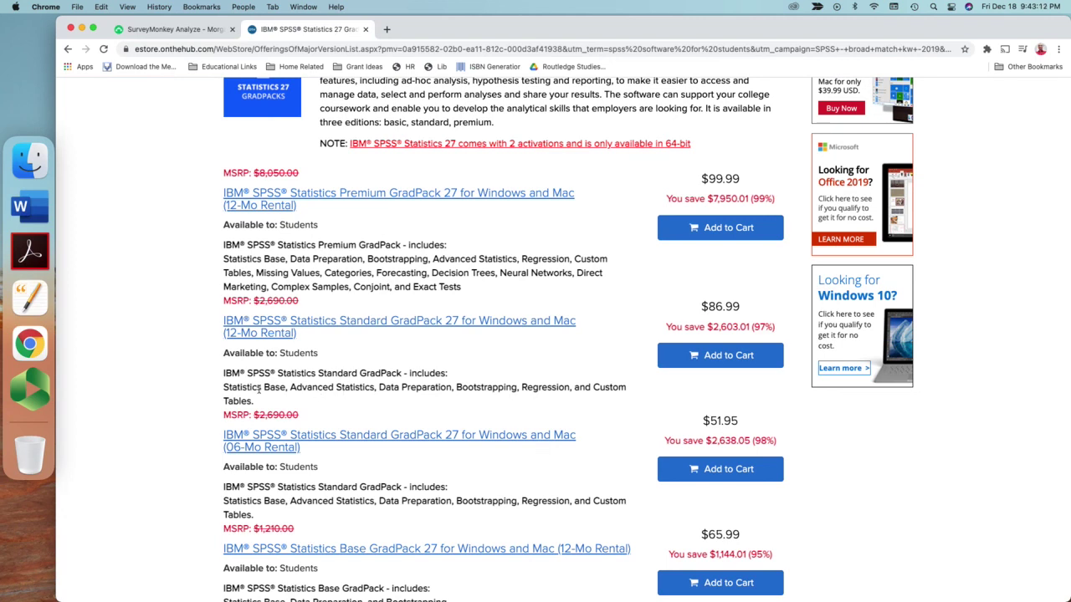
{"action": "scroll", "coordinate": [358, 400], "scroll_direction": "down", "scroll_amount": 2}
{"action": "scroll", "coordinate": [358, 400], "scroll_direction": "down", "scroll_amount": 1}
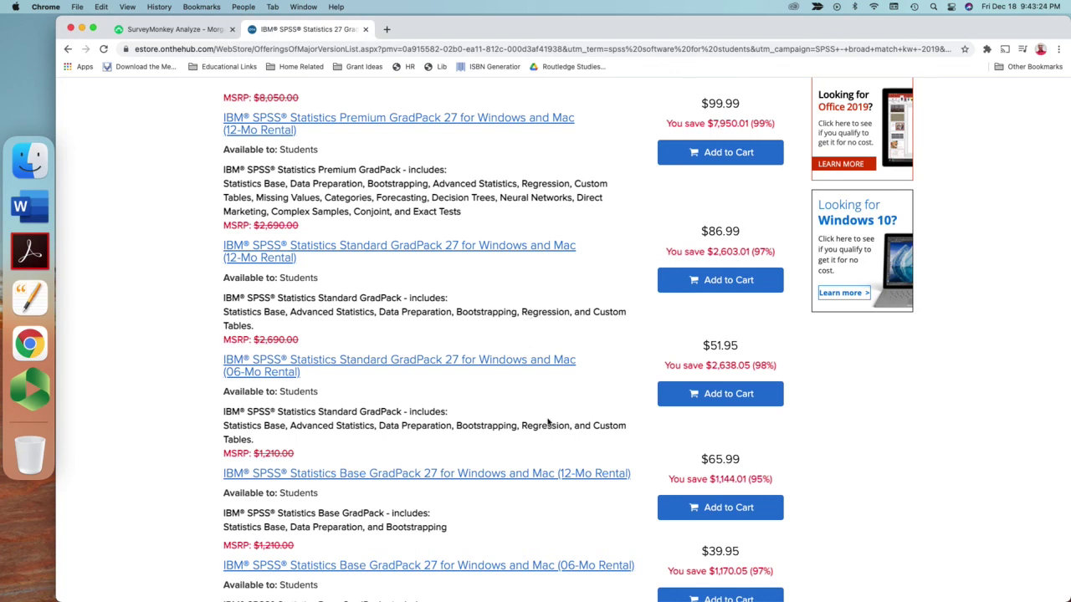
Compare the included modules and prices of the 12-month and 6-month rentals for the Standard and Base GradPack 27 editions.
{"action": "scroll", "coordinate": [552, 431], "scroll_direction": "down", "scroll_amount": 3}
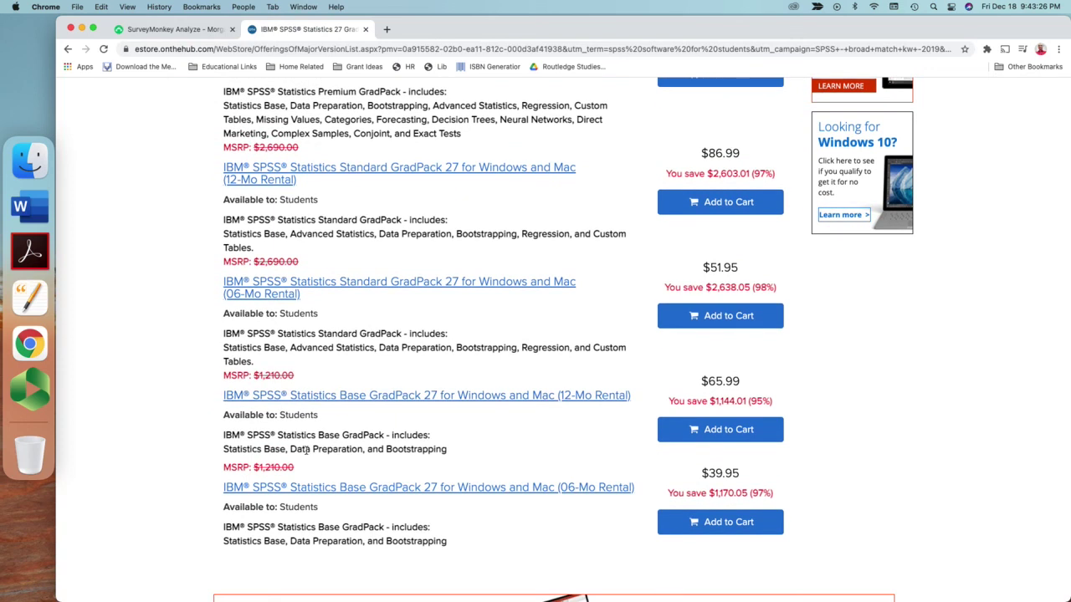
{"action": "scroll", "coordinate": [325, 447], "scroll_direction": "down", "scroll_amount": 1}
{"action": "scroll", "coordinate": [322, 448], "scroll_direction": "down", "scroll_amount": 2}
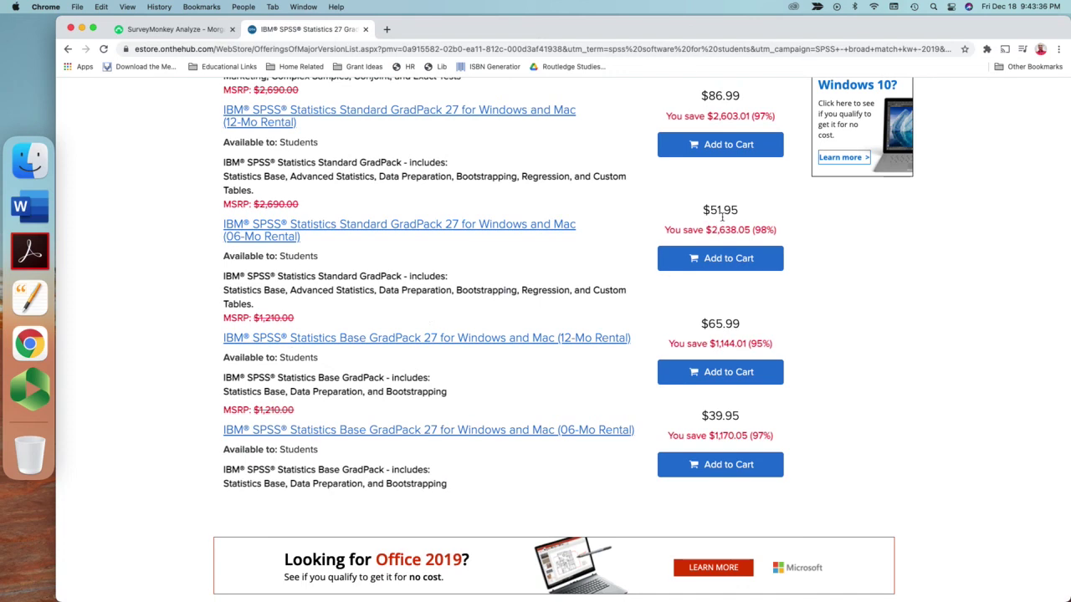
{"action": "scroll", "coordinate": [481, 299], "scroll_direction": "up", "scroll_amount": 1}
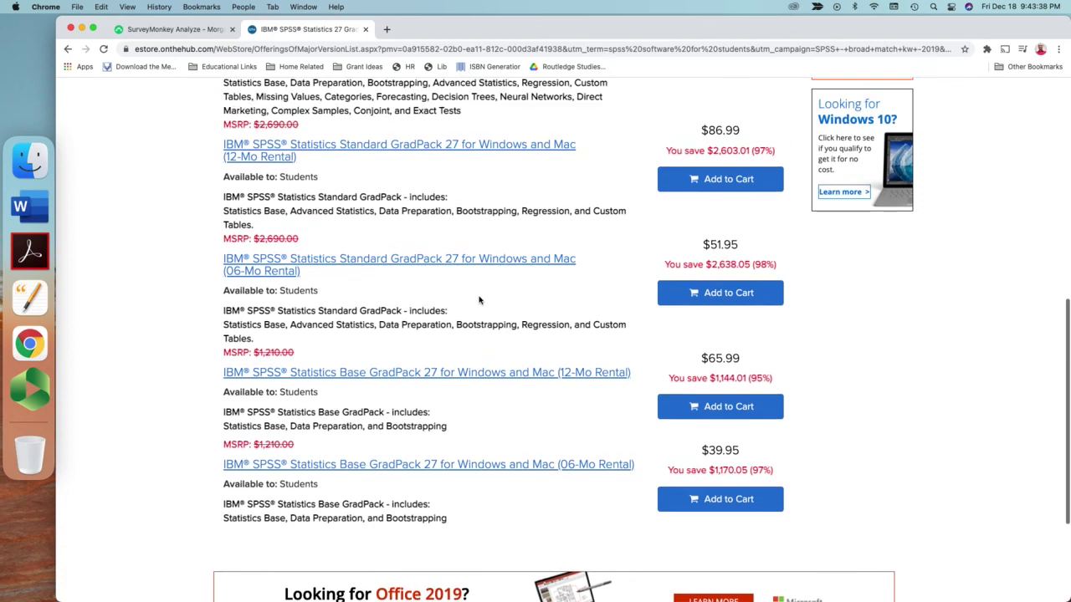
{"action": "scroll", "coordinate": [479, 300], "scroll_direction": "up", "scroll_amount": 1}
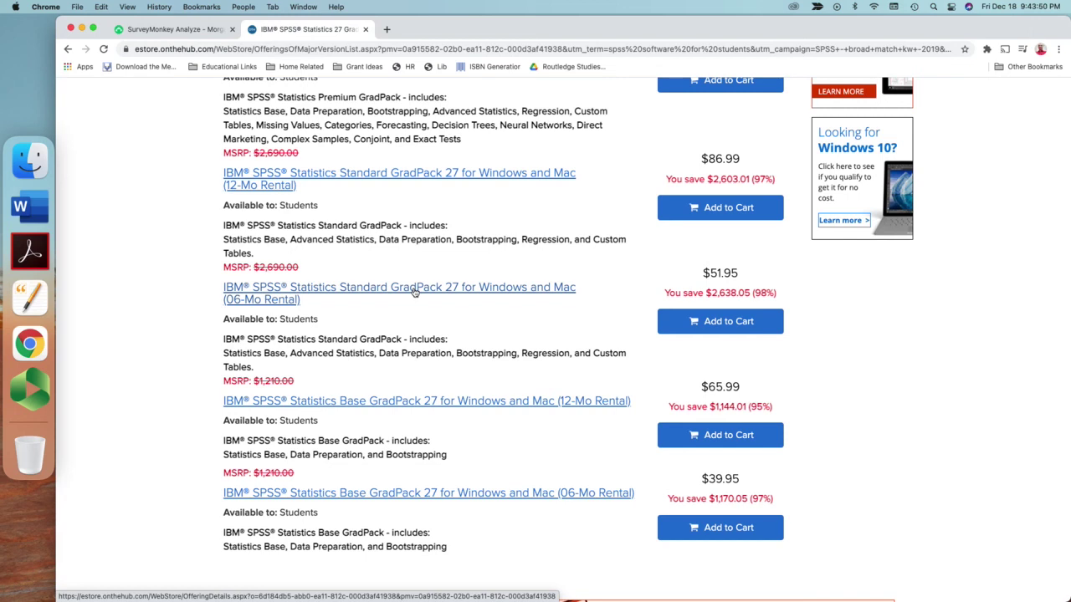
{"action": "scroll", "coordinate": [428, 317], "scroll_direction": "down", "scroll_amount": 2}
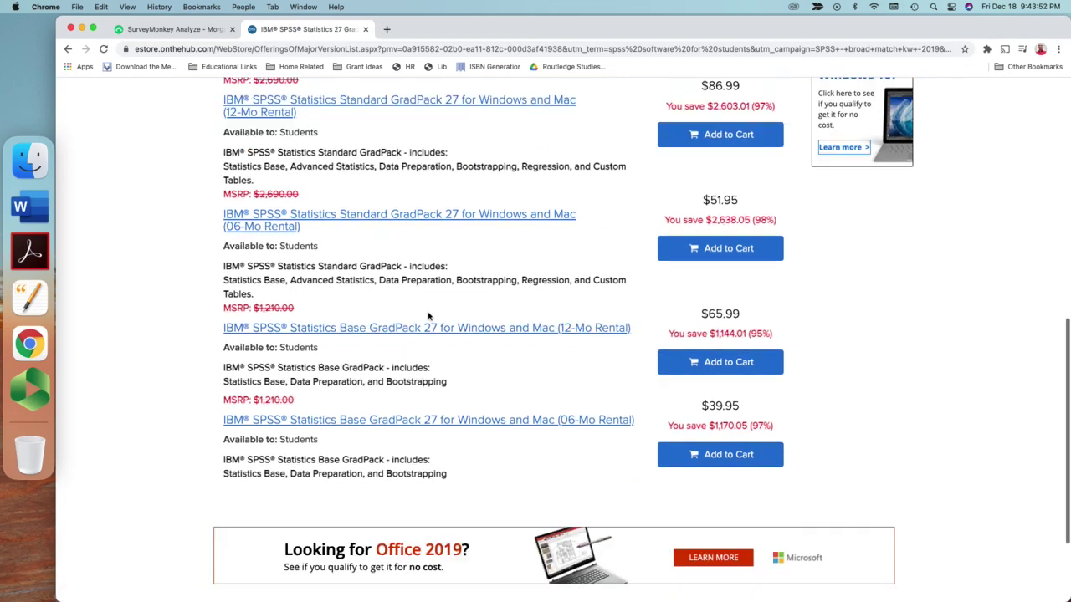
{"action": "scroll", "coordinate": [429, 317], "scroll_direction": "down", "scroll_amount": 2}
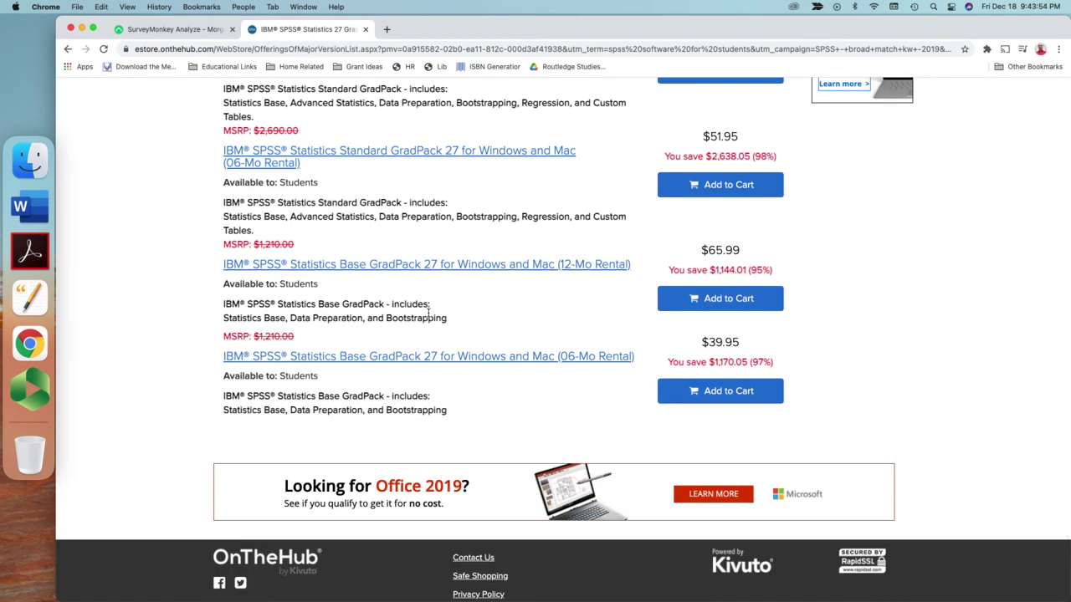
{"action": "scroll", "coordinate": [428, 317], "scroll_direction": "down", "scroll_amount": 1}
{"action": "scroll", "coordinate": [429, 317], "scroll_direction": "up", "scroll_amount": 3}
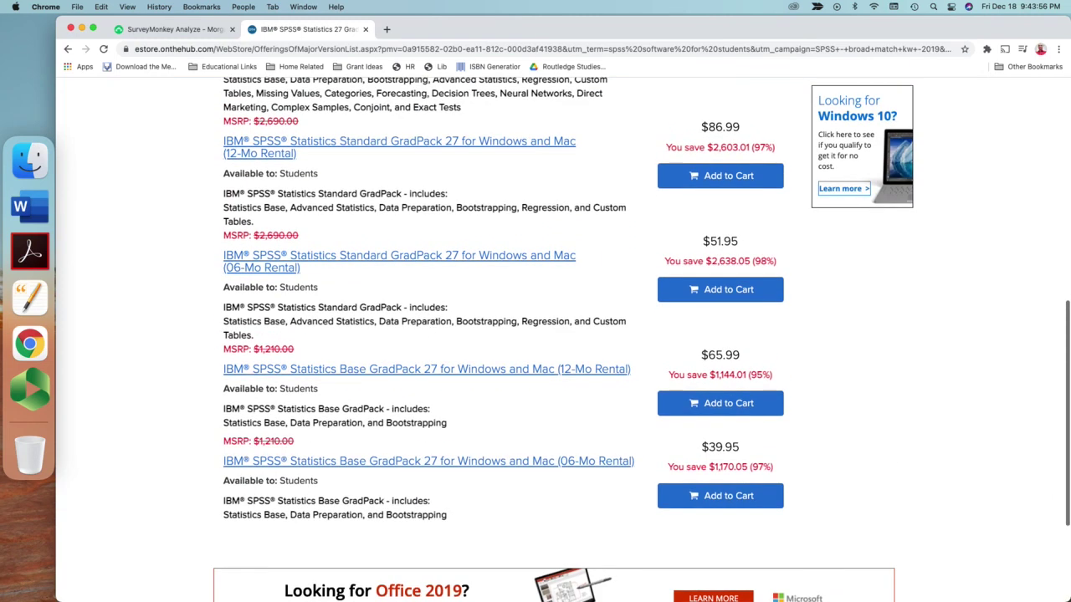